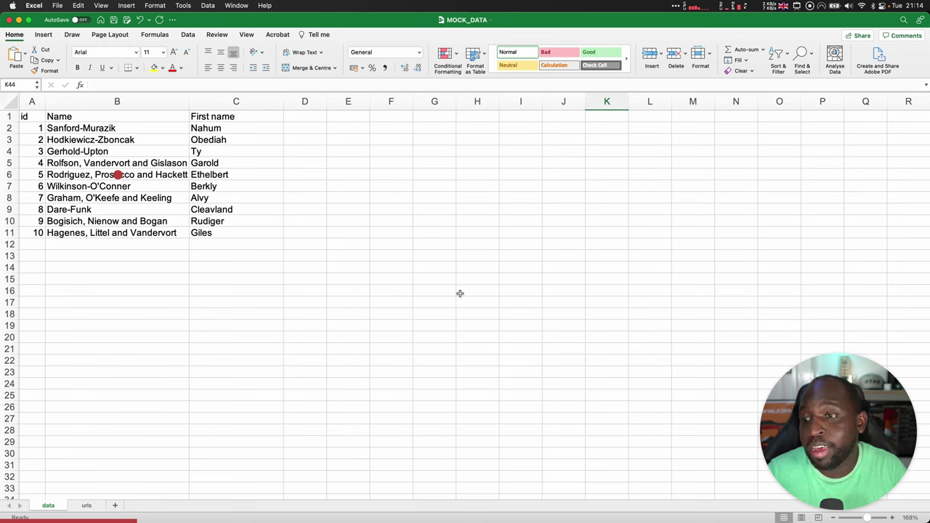
Review the Excel urls sheet of names and Cloudinary links, then switch to the Tableau workbook.
click(97, 508)
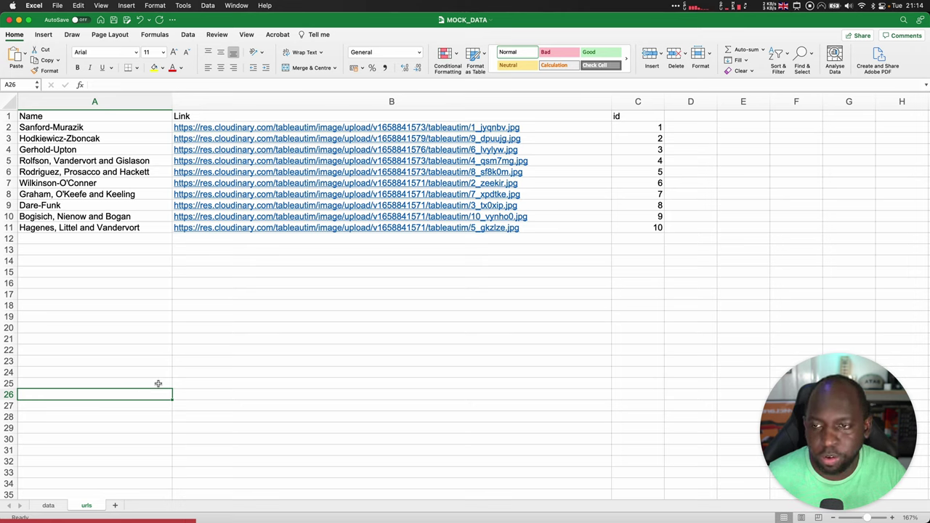
key(ctrl+Up)
click(239, 249)
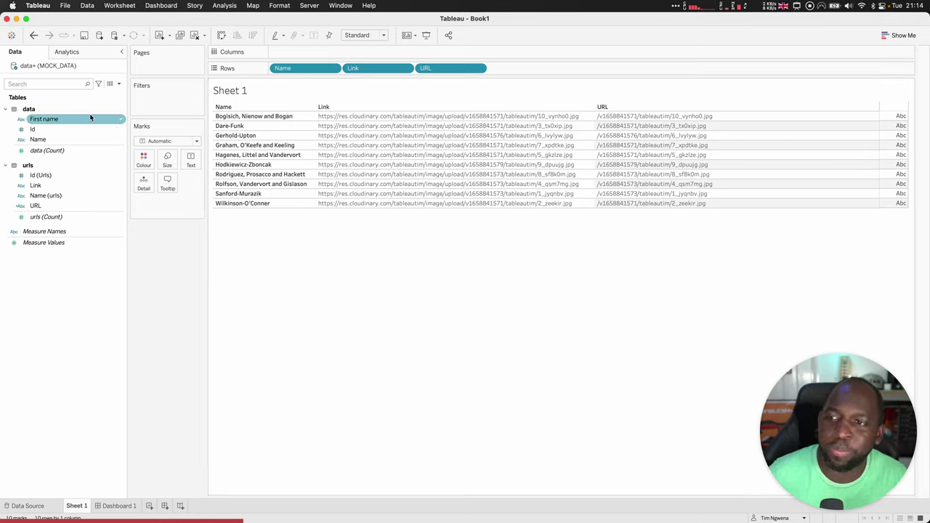
Edit the MOCK_DATA data source and open the data table's contents.
right_click(65, 66)
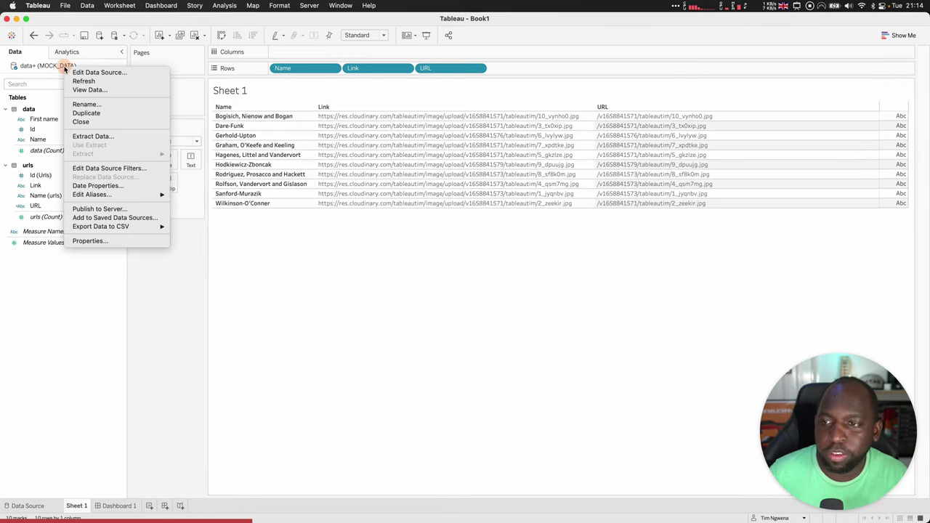
click(105, 76)
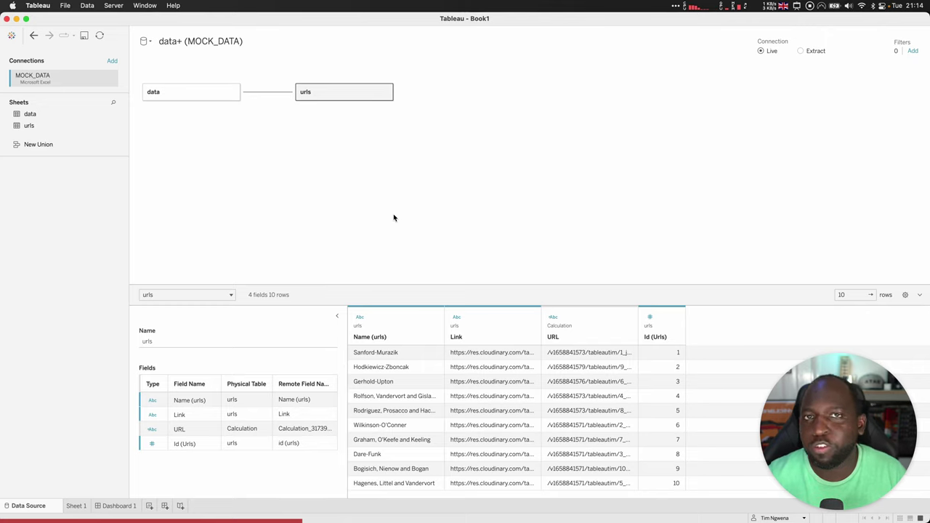
click(233, 93)
click(248, 102)
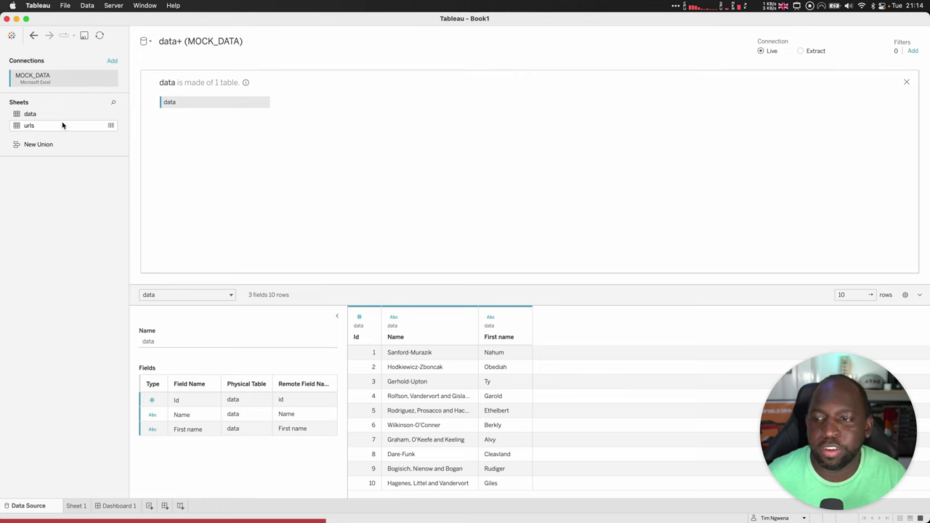
Join the urls sheet to the data table as a Left join on Id.
drag(62, 125, 344, 114)
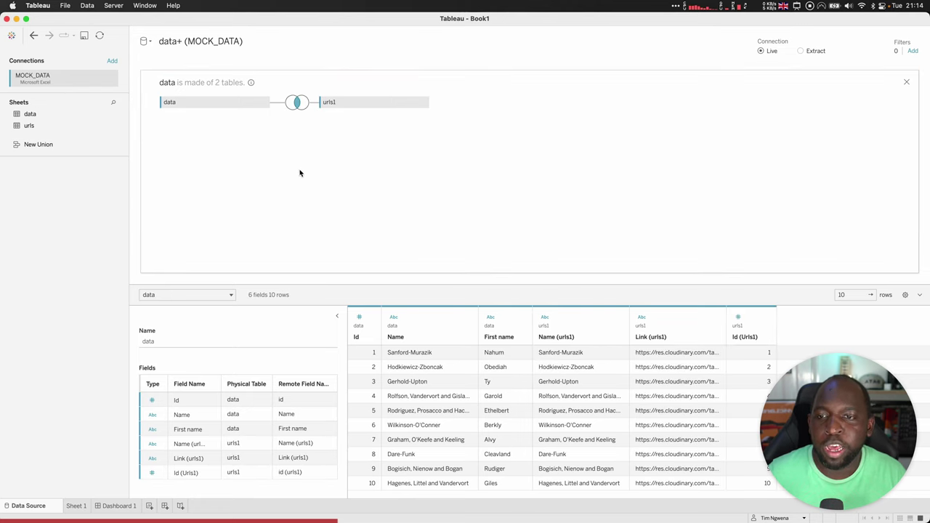
click(297, 106)
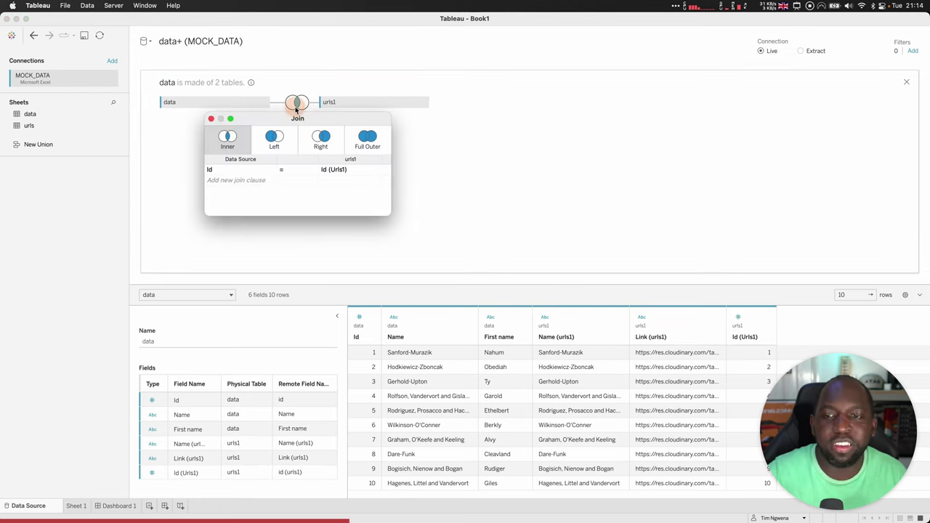
click(274, 140)
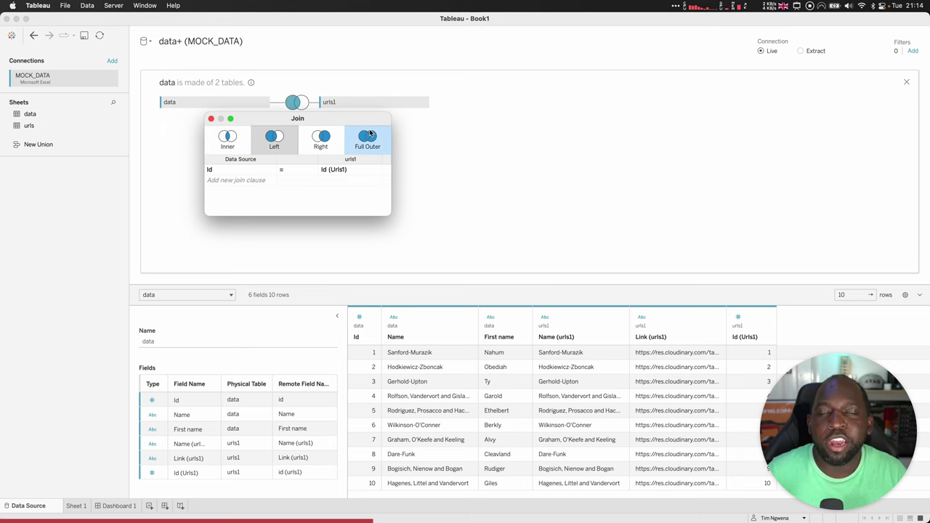
click(520, 166)
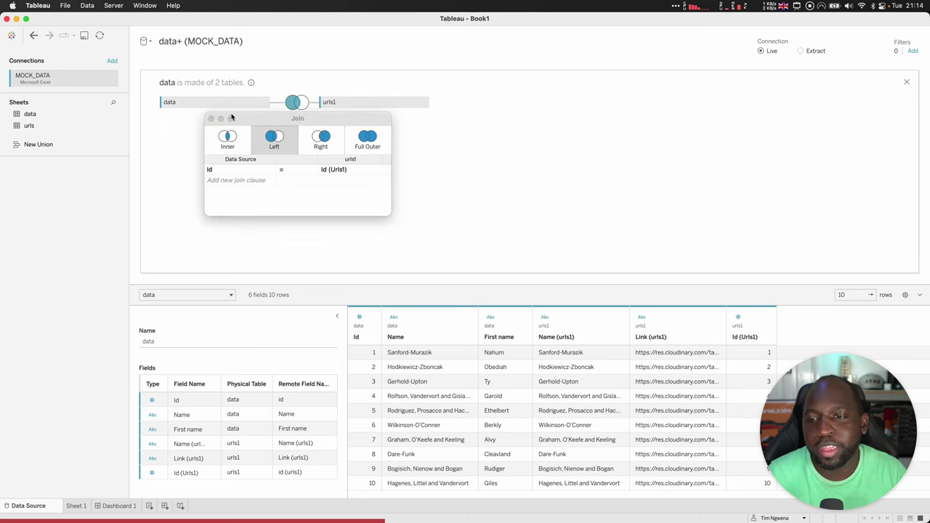
click(210, 118)
click(423, 104)
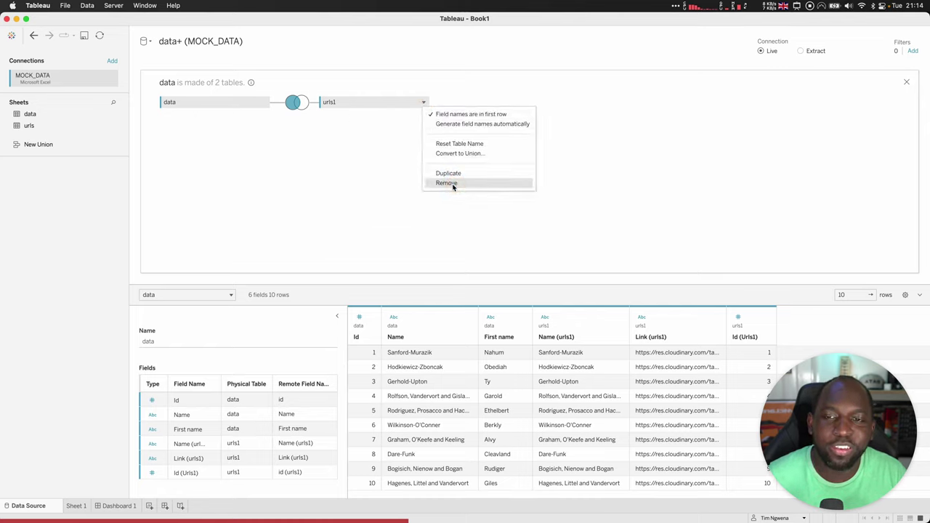
Remove the urls1 table from the join and close the join view.
click(452, 183)
click(906, 82)
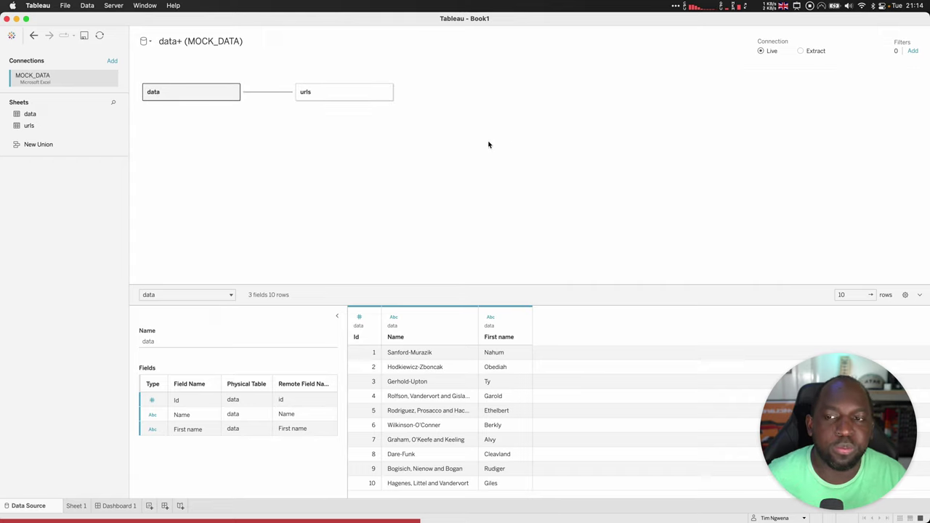
click(316, 143)
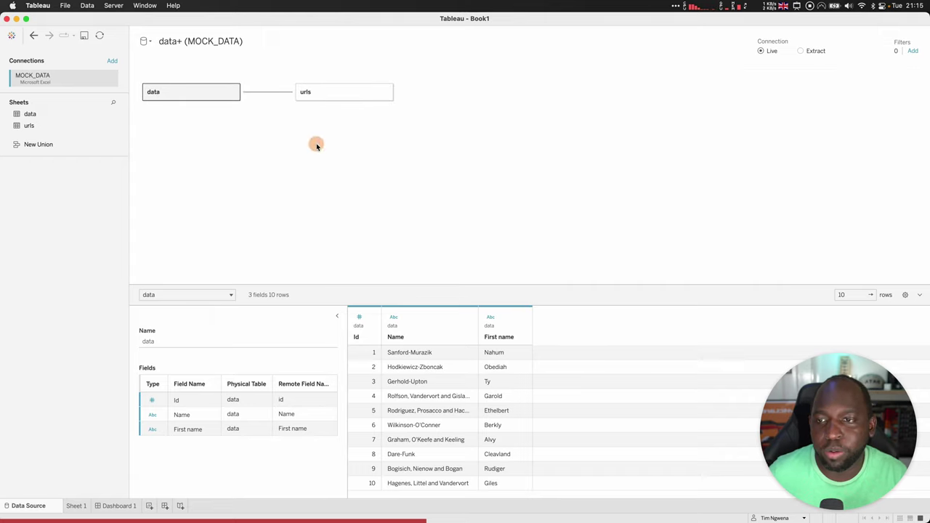
Inspect the data–urls relationship on Id = Id (Urls), marking its operator with an on-screen arrow.
click(271, 93)
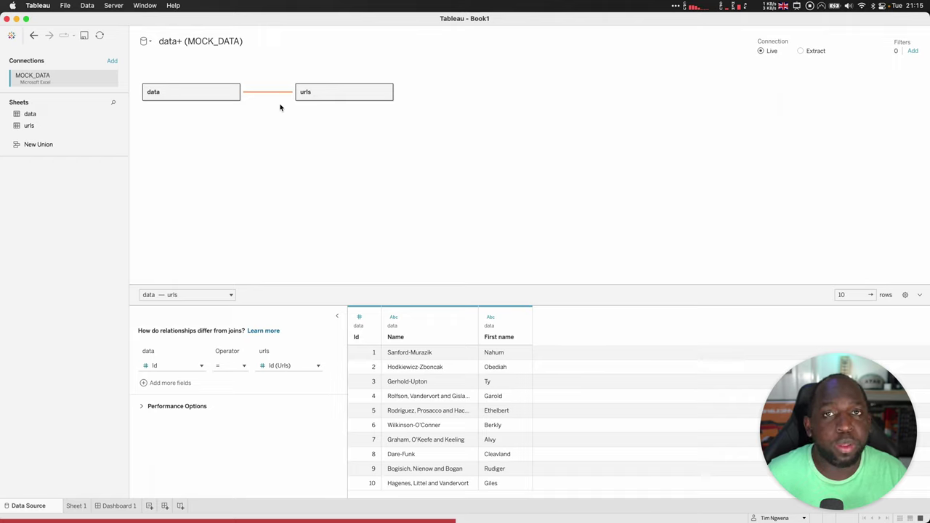
key(ctrl)
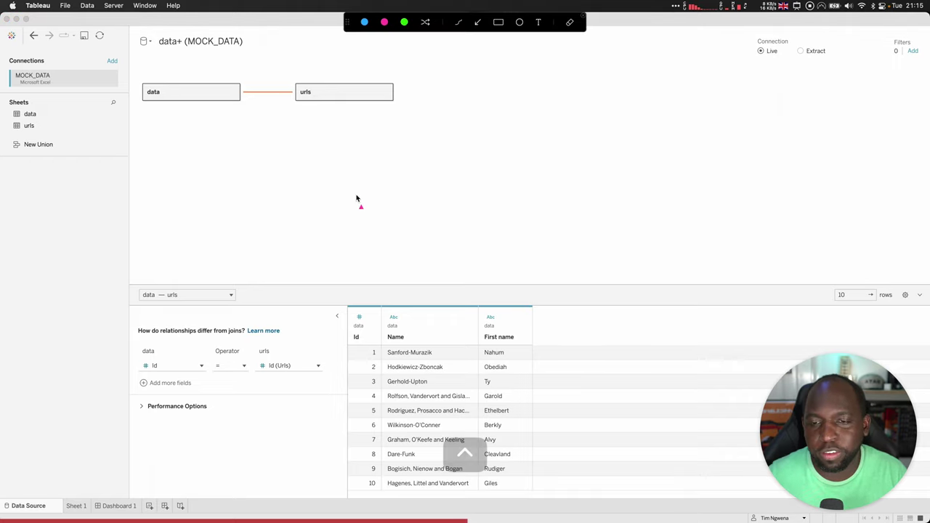
mouse_move(353, 179)
mouse_down()
mouse_move(254, 311)
mouse_move(238, 347)
mouse_up()
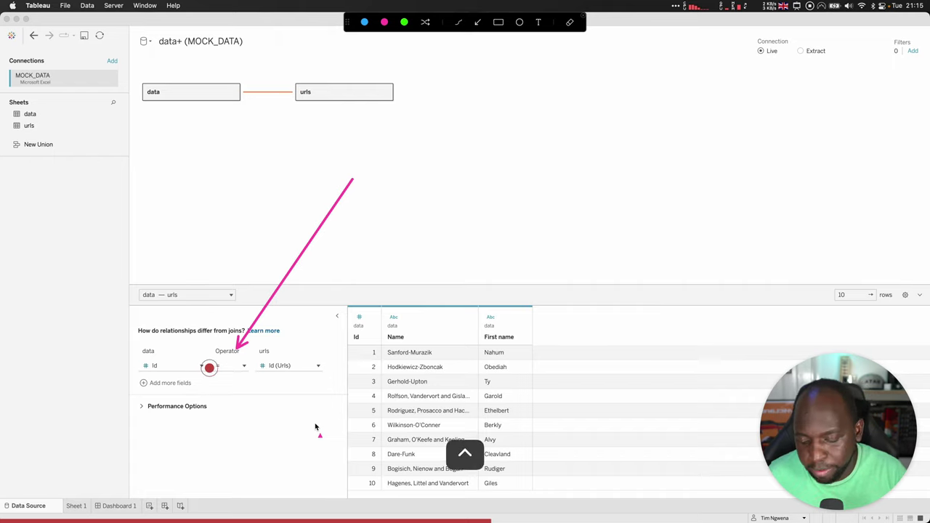
key(ctrl)
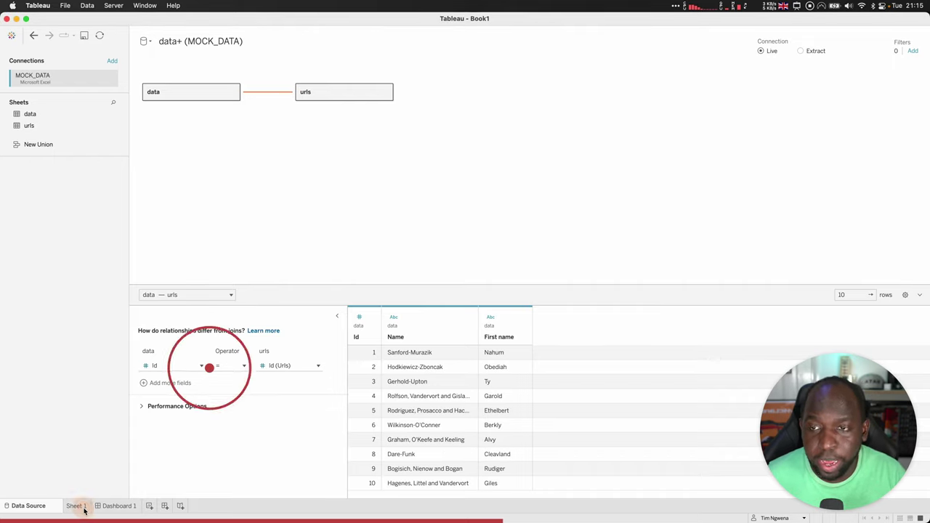
click(84, 511)
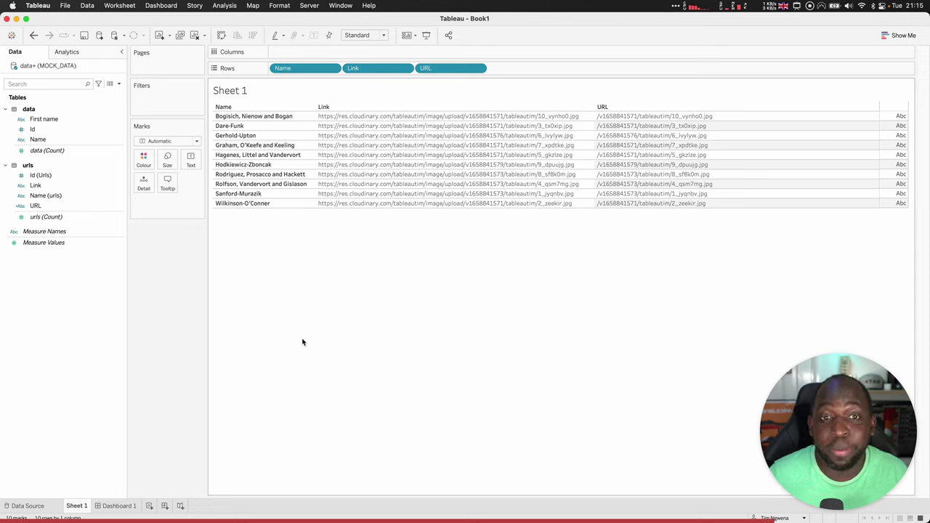
Mark the last row's URL value and the base and remaining parts of its Link, then clear the drawings.
key(ctrl)
drag(592, 263, 622, 209)
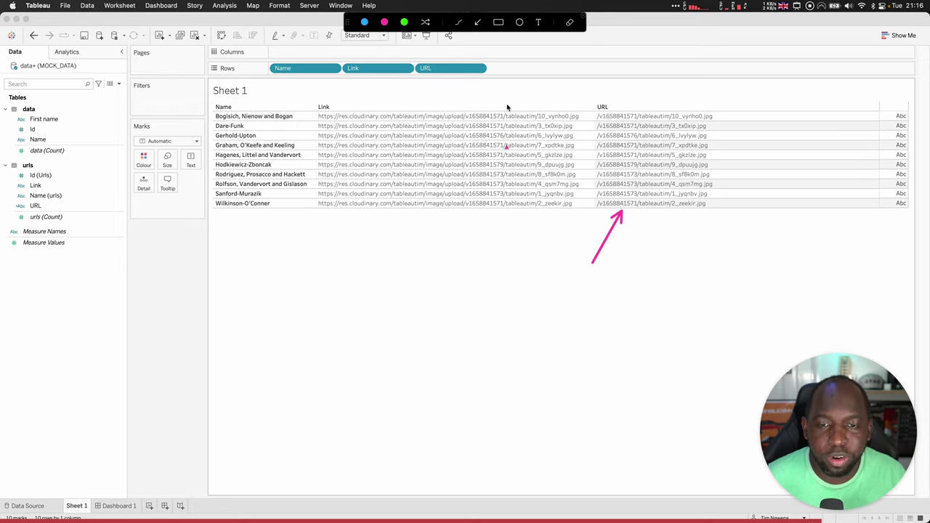
click(499, 22)
mouse_move(309, 197)
mouse_down()
mouse_move(479, 214)
mouse_move(466, 210)
mouse_up()
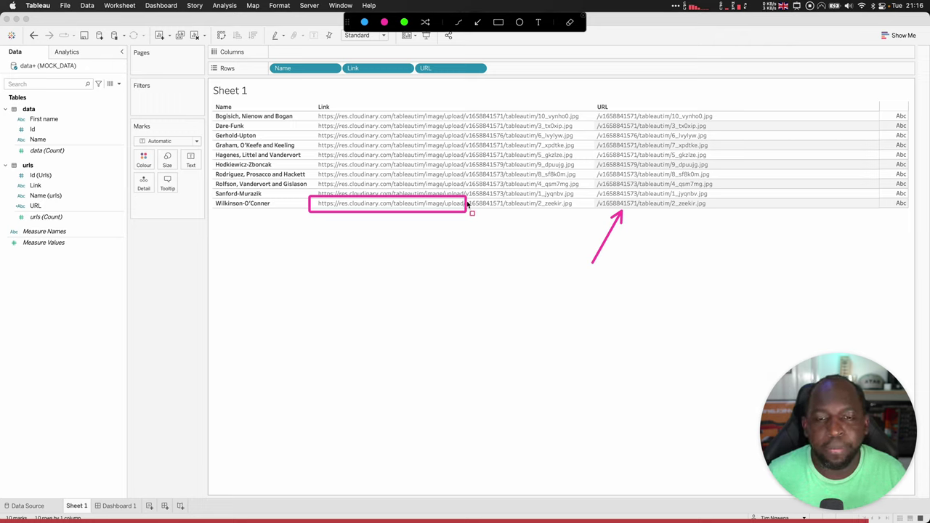
mouse_move(466, 194)
mouse_down()
mouse_move(523, 212)
mouse_move(578, 213)
mouse_up()
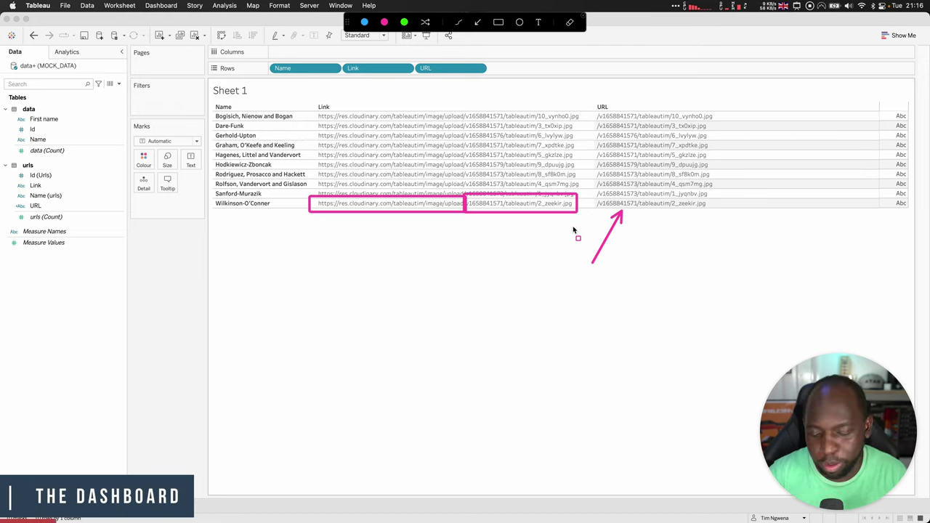
key(Escape)
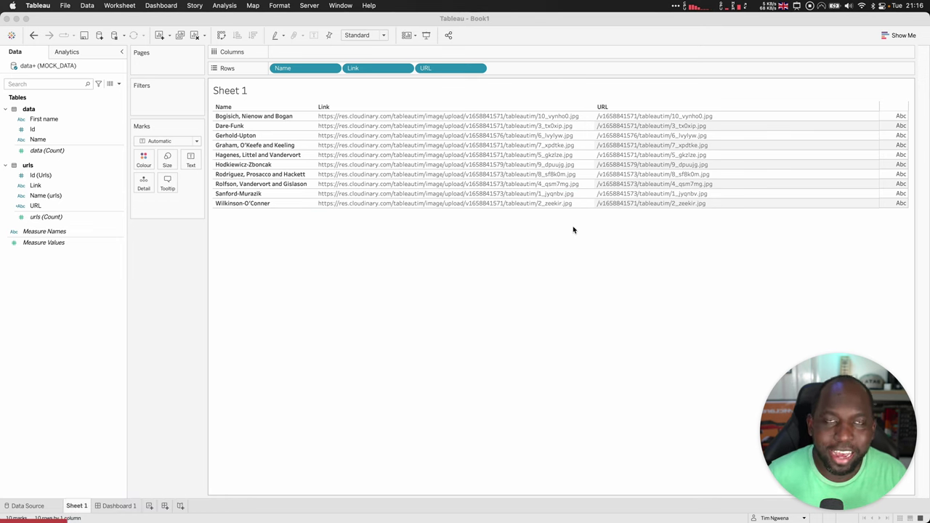
On Dashboard 1, open Dashboard > Actions and browse the Add Action types without adding one.
click(118, 505)
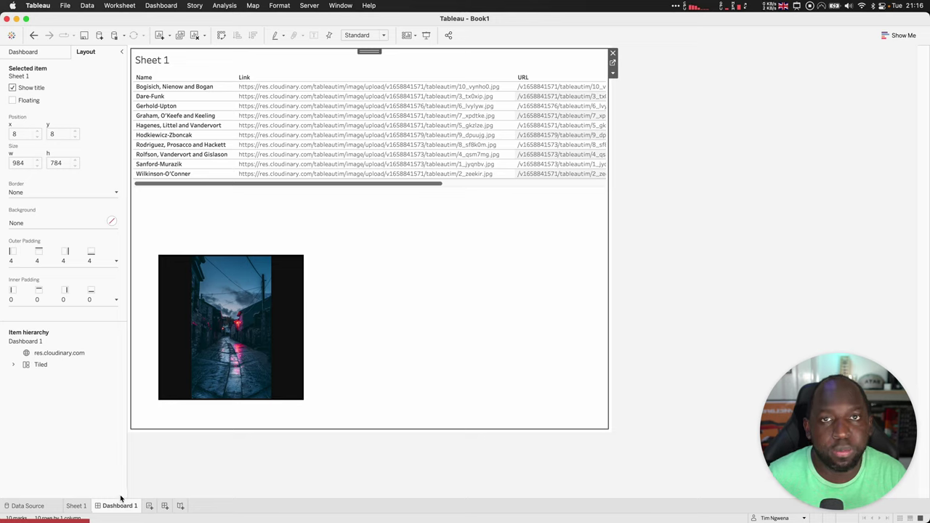
click(173, 12)
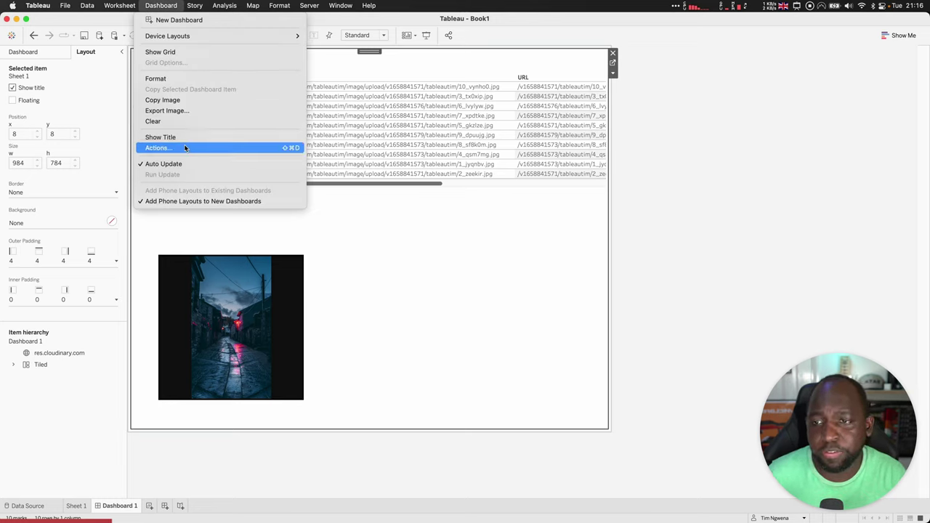
click(185, 148)
click(166, 10)
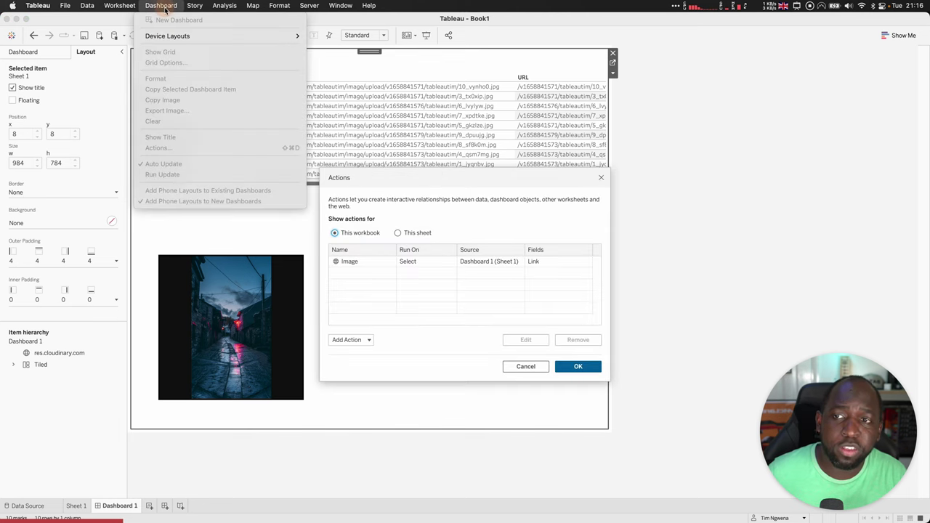
click(389, 177)
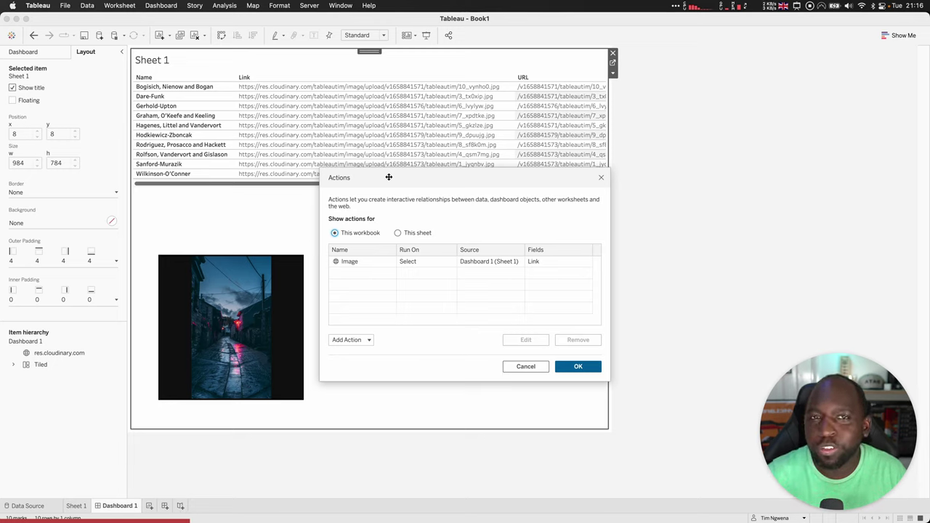
click(369, 341)
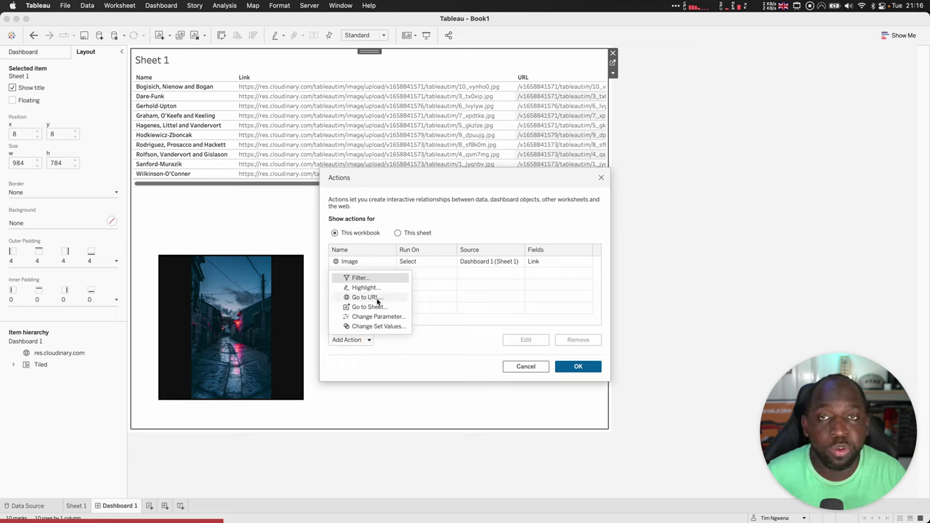
click(430, 290)
Review the Image action's Select trigger, web page object target and <Link> URL, then close both dialogs.
click(409, 265)
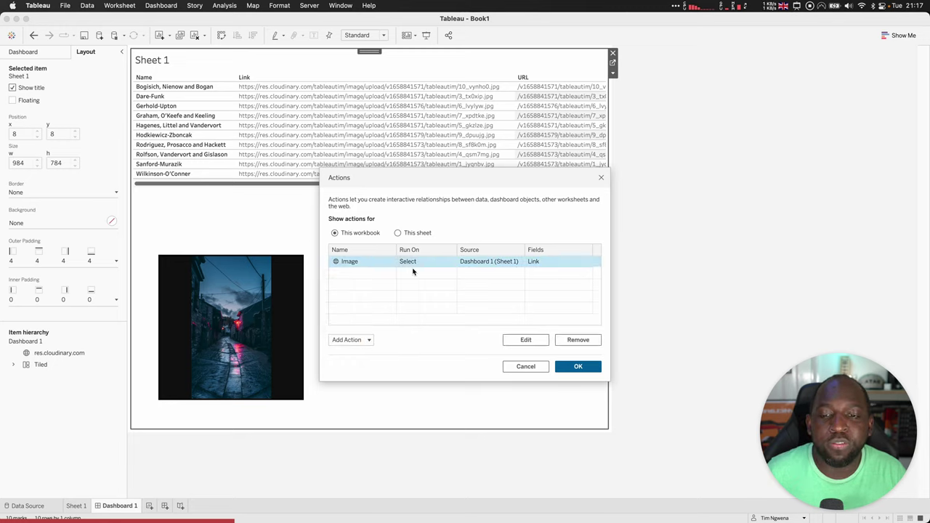
click(511, 347)
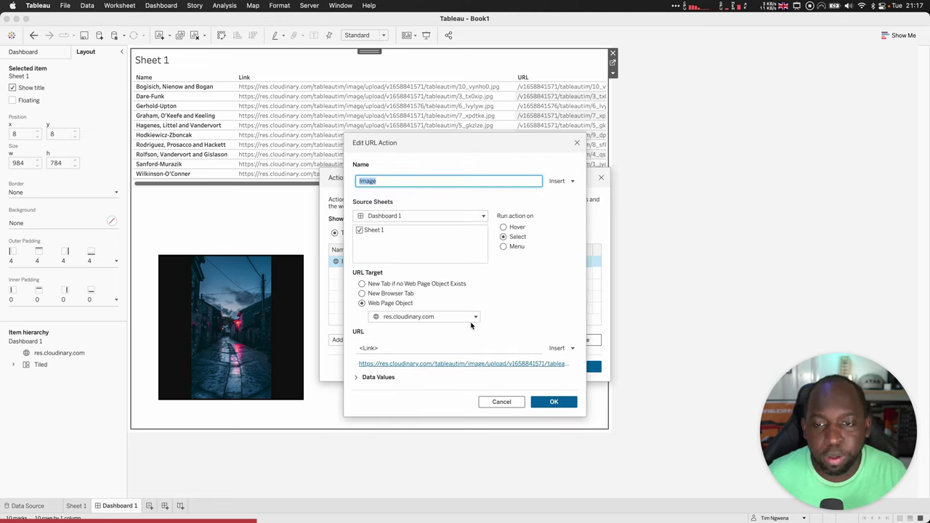
click(385, 182)
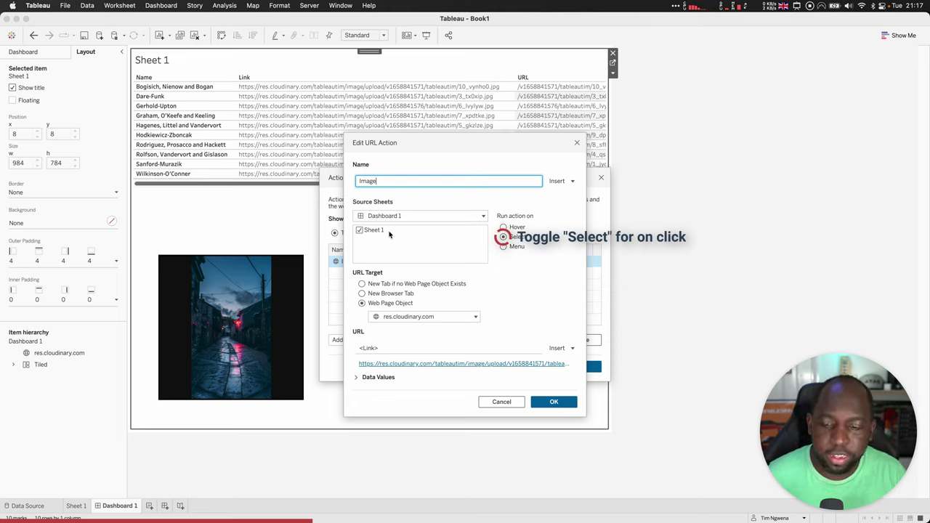
mouse_move(353, 295)
mouse_down()
mouse_move(378, 307)
mouse_move(432, 308)
mouse_up()
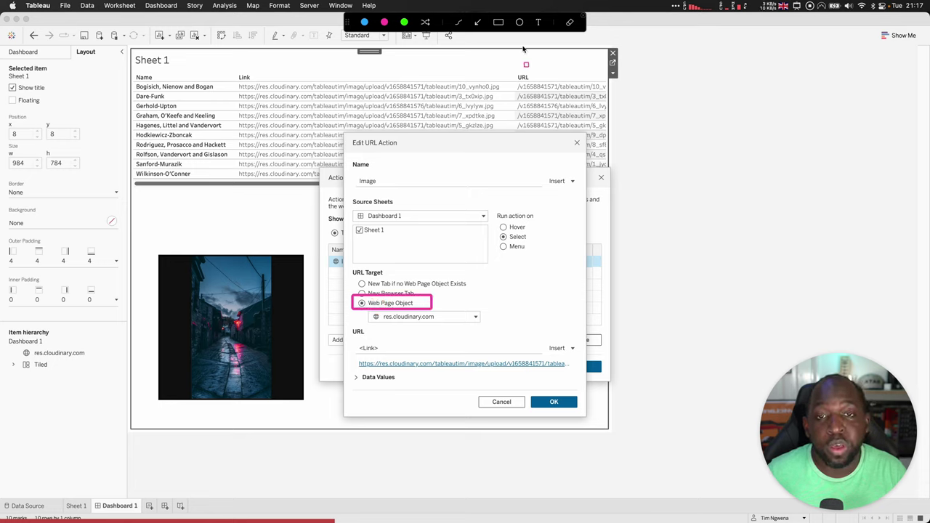
click(499, 22)
drag(363, 310, 491, 329)
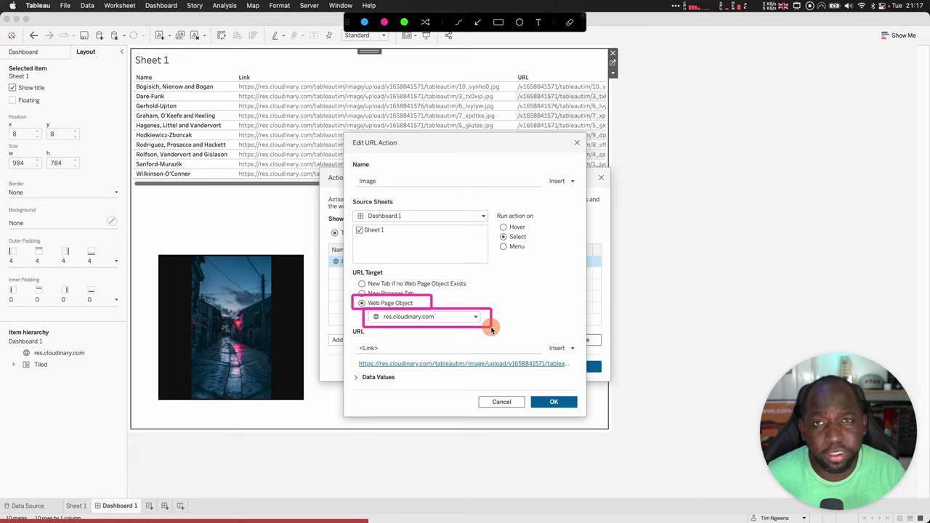
key(Escape)
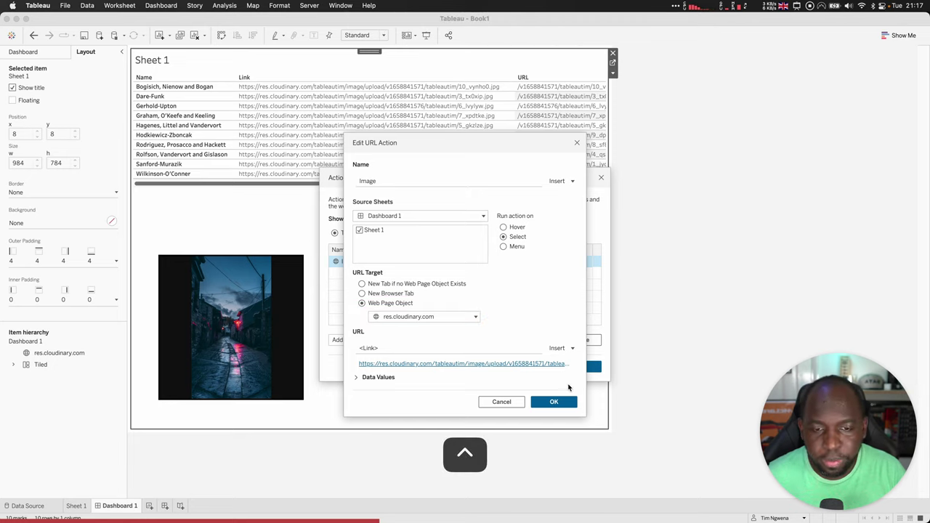
click(504, 401)
click(533, 369)
Change the dashboard web object's URL to google.com.
click(286, 302)
click(308, 268)
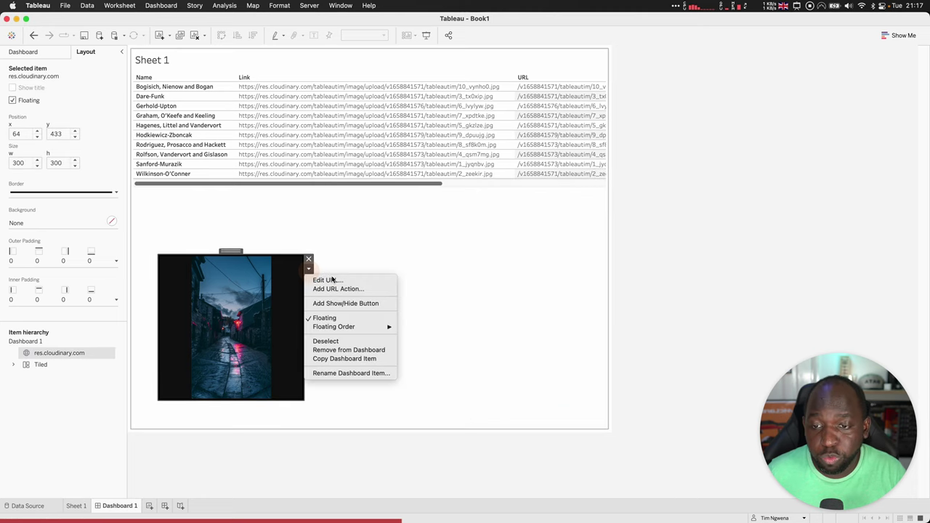
click(340, 282)
key(super+a)
key(BackSpace)
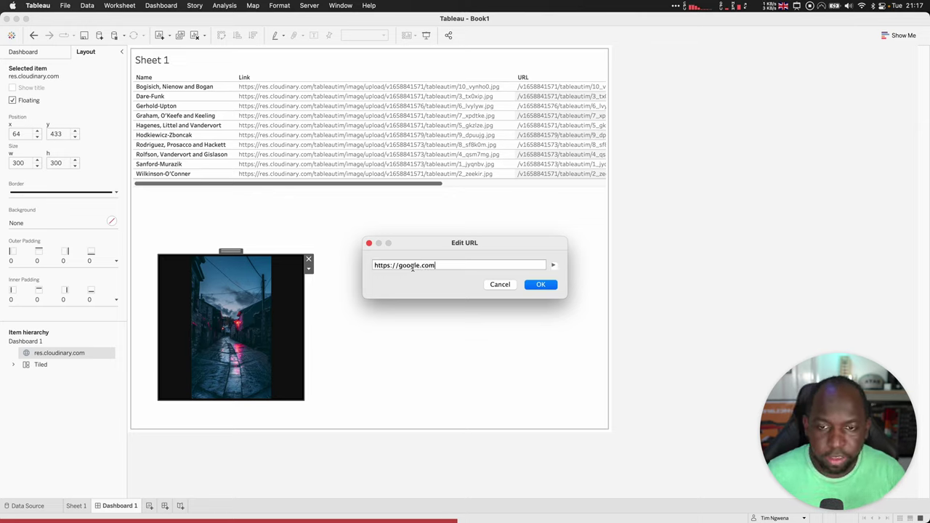
click(539, 285)
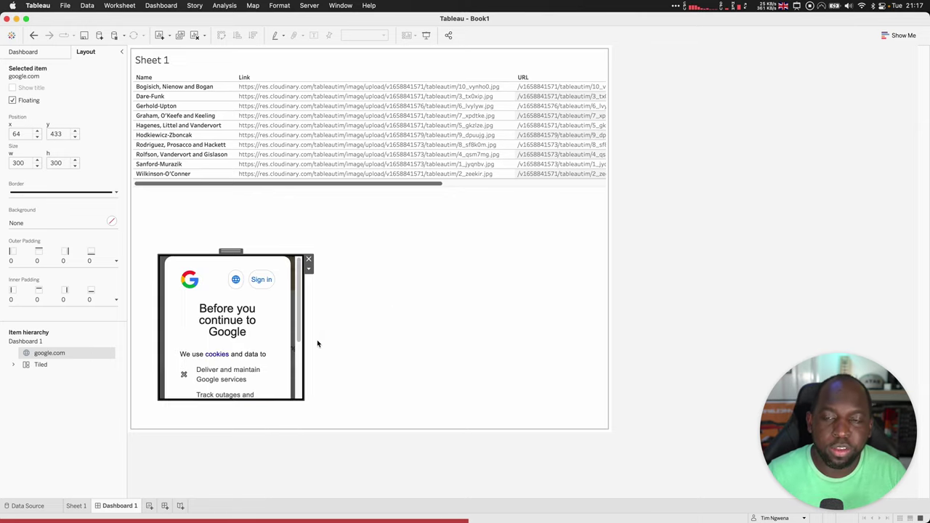
Reopen Dashboard > Actions and select the Image action.
click(161, 6)
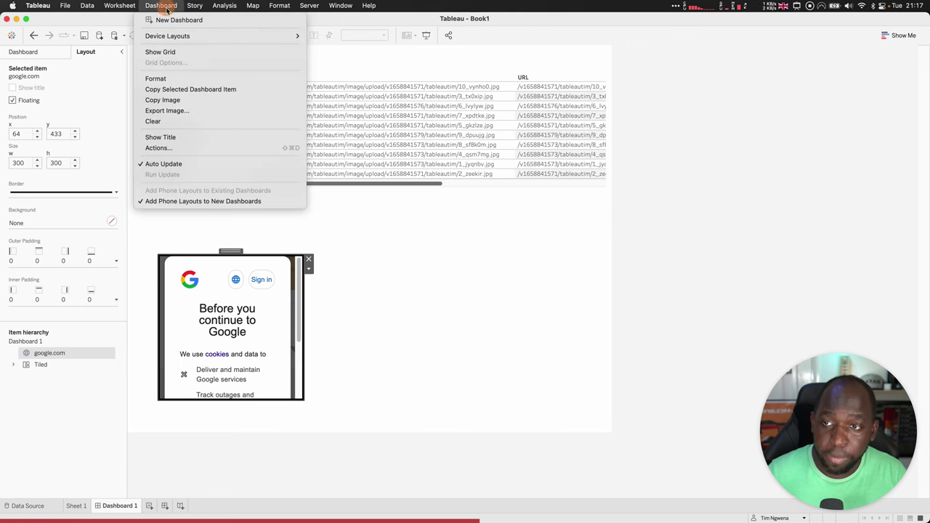
click(181, 147)
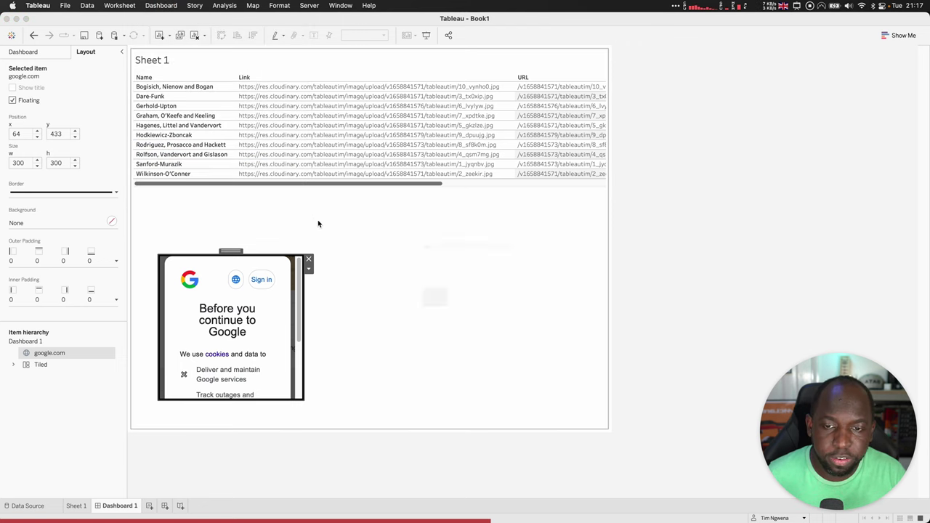
click(404, 263)
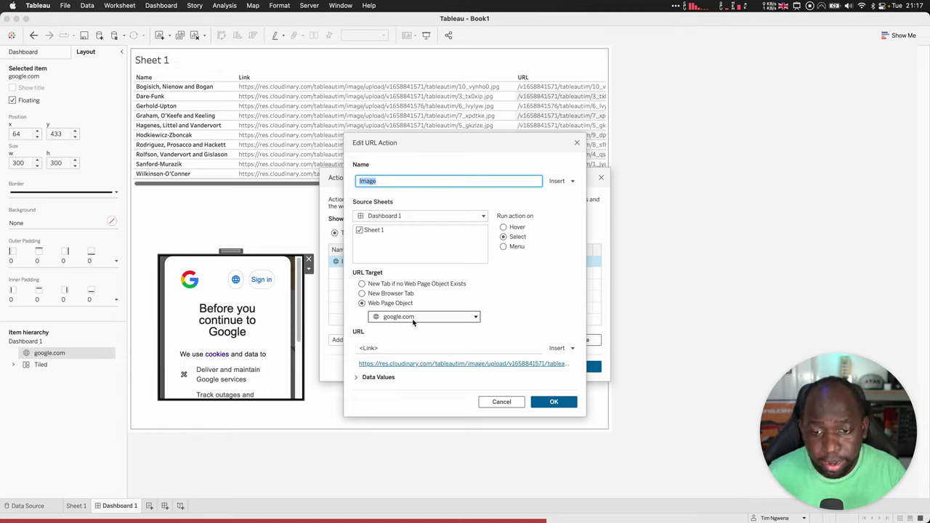
Highlight the Image action's <Link> URL field and open its Insert field list.
key(alt+shift+a)
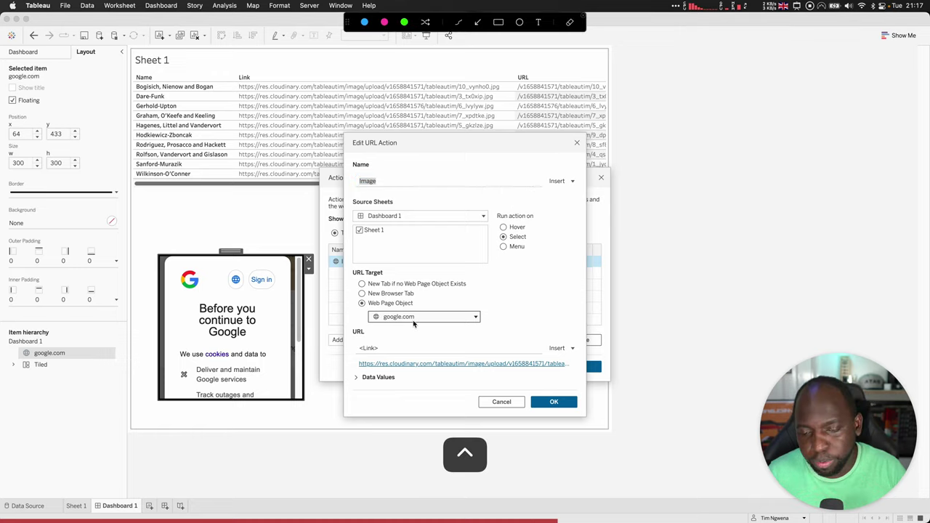
mouse_move(350, 328)
mouse_down()
mouse_move(393, 350)
mouse_move(581, 373)
mouse_up()
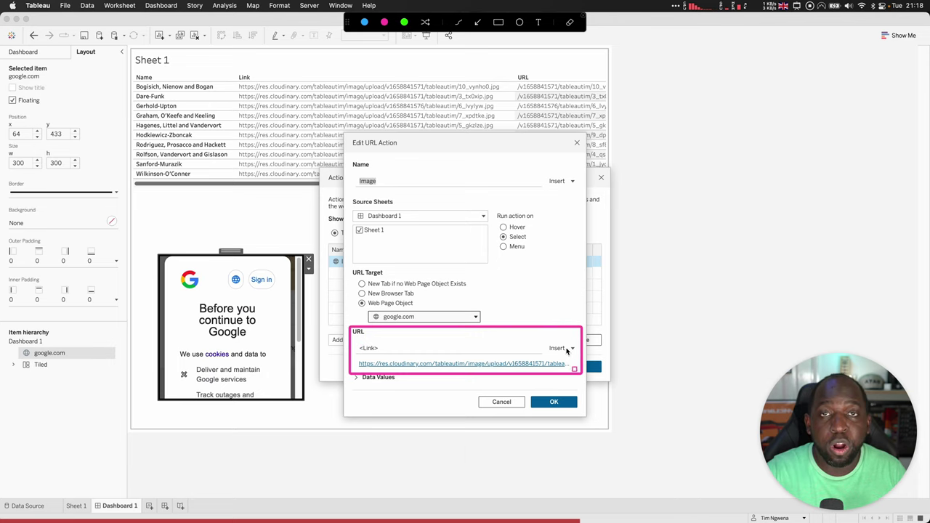
click(477, 23)
drag(561, 282, 564, 341)
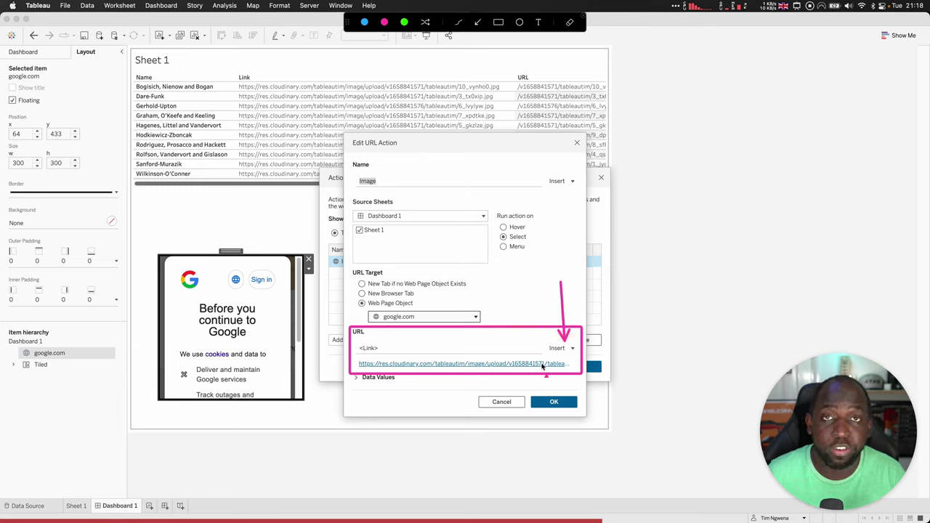
key(Escape)
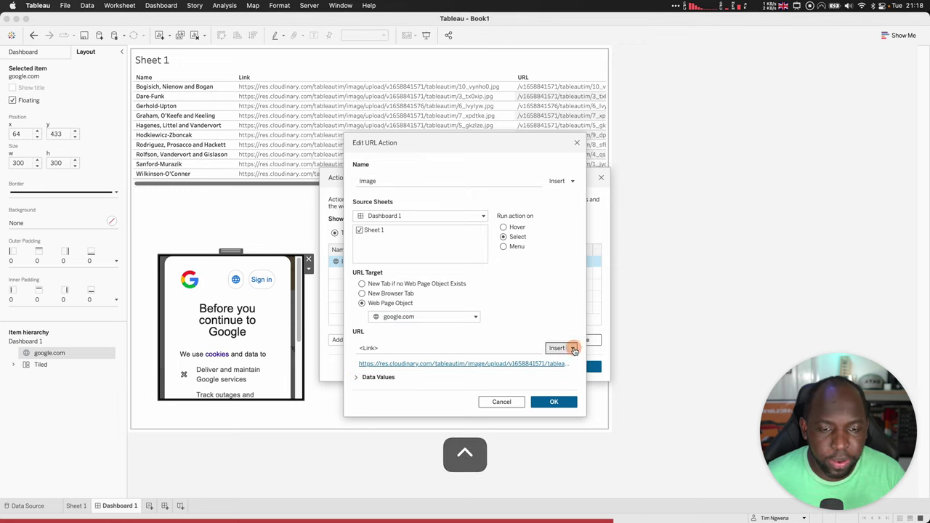
click(564, 348)
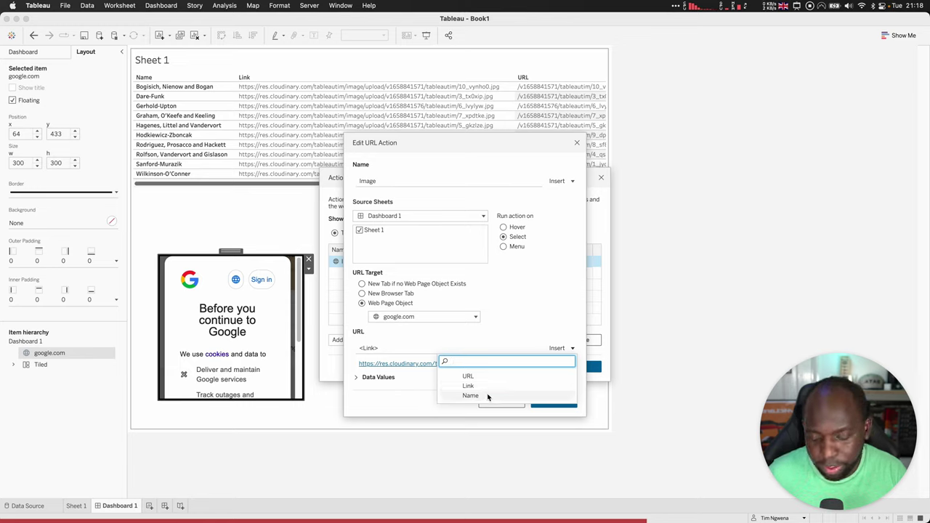
Insert a second Link field so the URL reads <Link><Link>, and confirm the action.
key(ctrl+shift+a)
click(498, 22)
drag(449, 361, 495, 400)
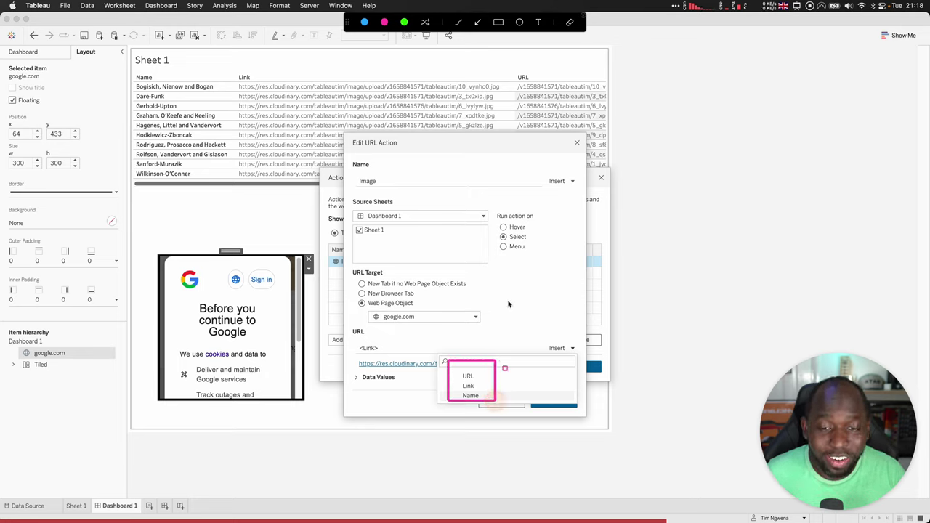
click(478, 22)
mouse_move(454, 367)
mouse_down()
mouse_move(245, 223)
mouse_move(222, 186)
mouse_move(187, 170)
mouse_move(174, 105)
mouse_move(165, 109)
mouse_move(529, 106)
mouse_move(189, 102)
mouse_move(565, 118)
mouse_up()
key(Escape)
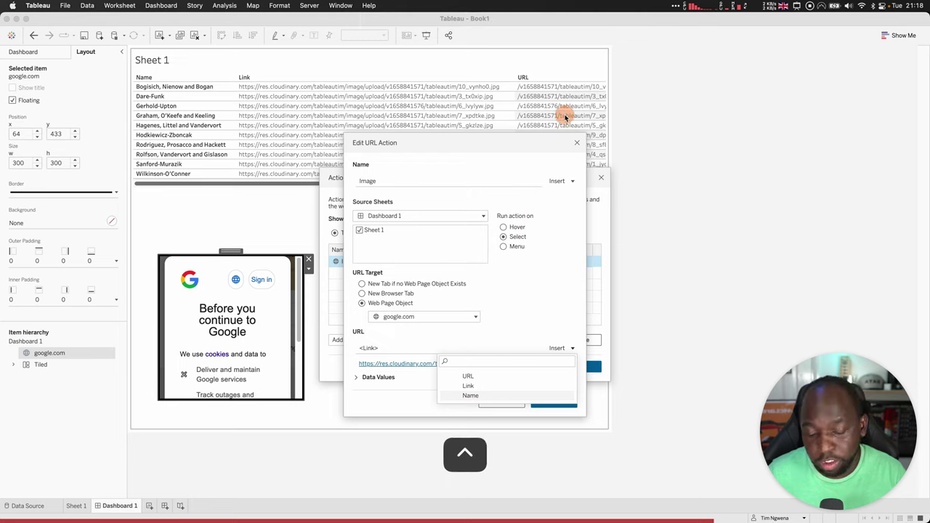
click(476, 389)
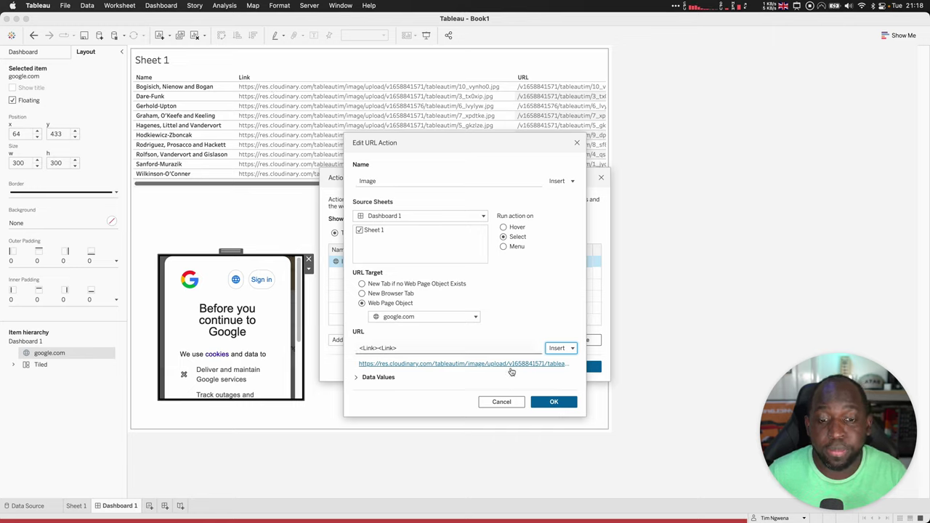
click(553, 402)
Back on the dashboard, test the action on the second and third rows' links, getting HTTP 404.
click(579, 366)
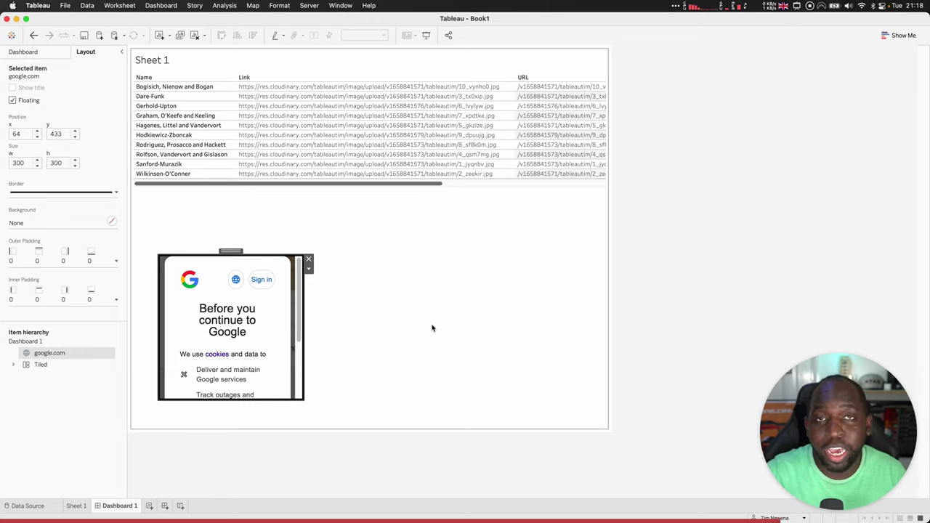
click(373, 97)
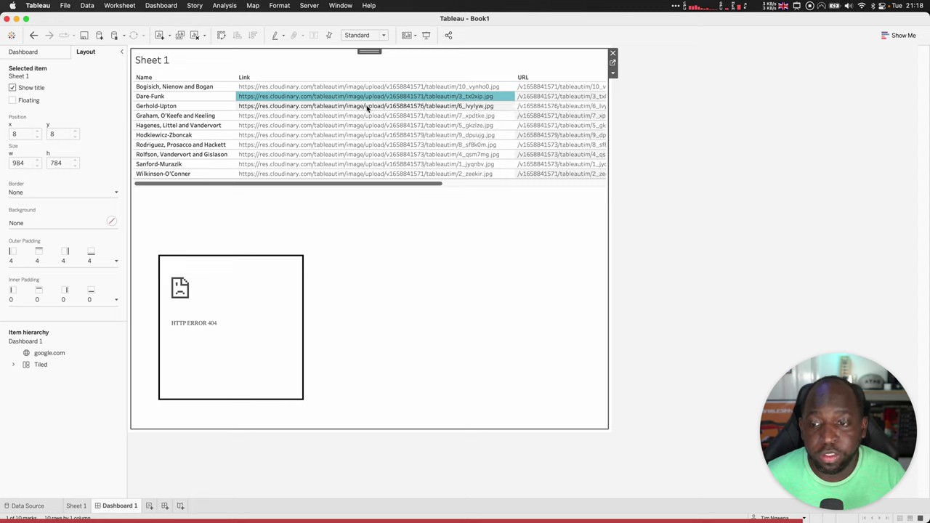
click(367, 106)
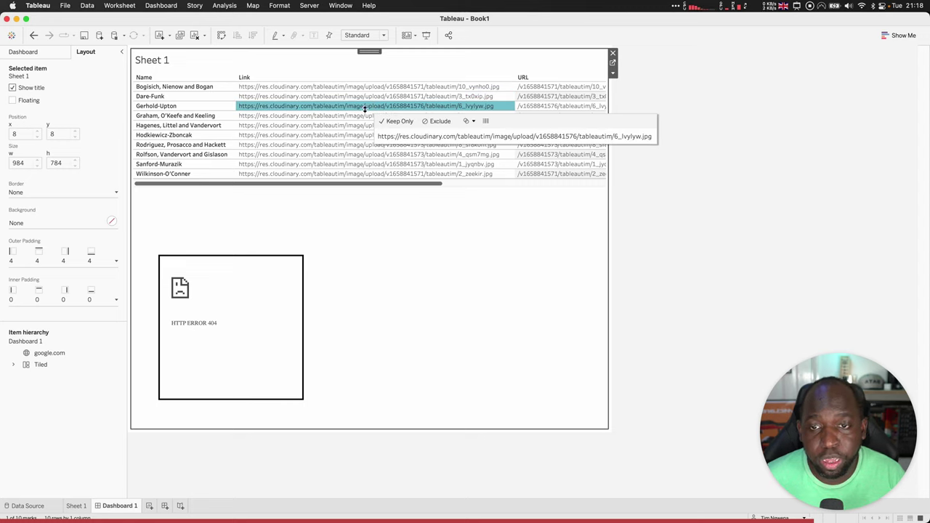
Edit the Image action to trim its URL back to a single <Link> and close the dialogs.
click(160, 5)
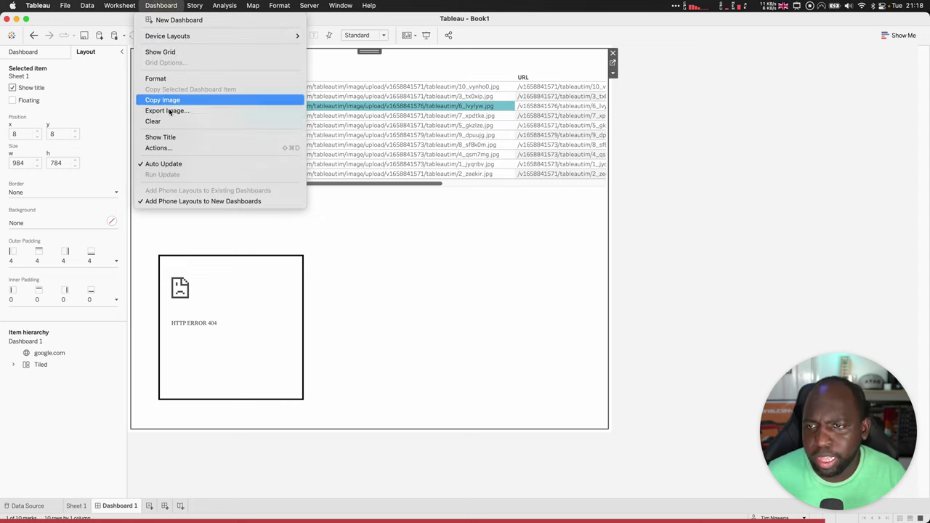
click(171, 149)
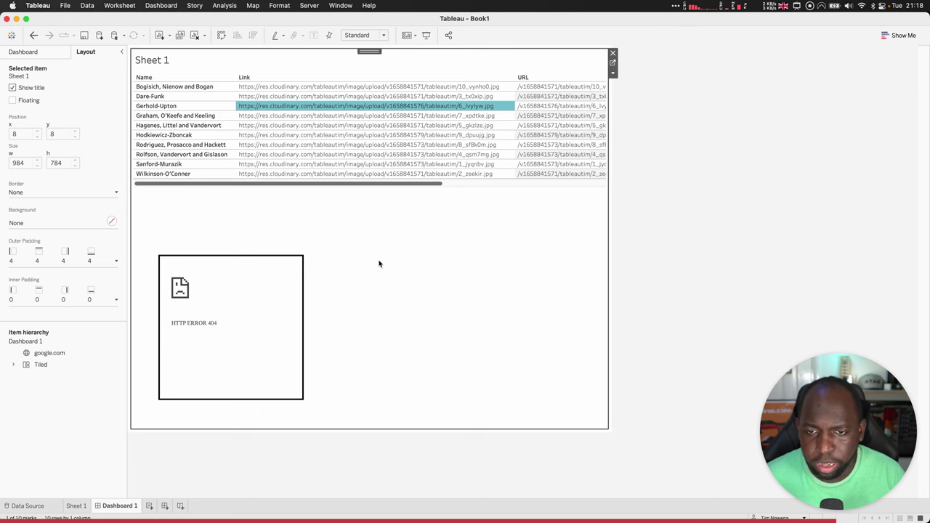
click(413, 266)
click(525, 340)
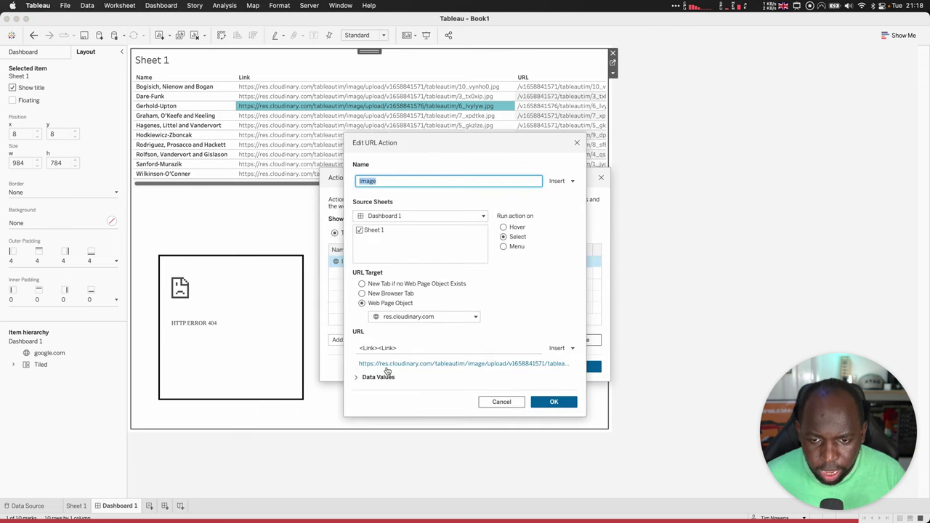
click(420, 348)
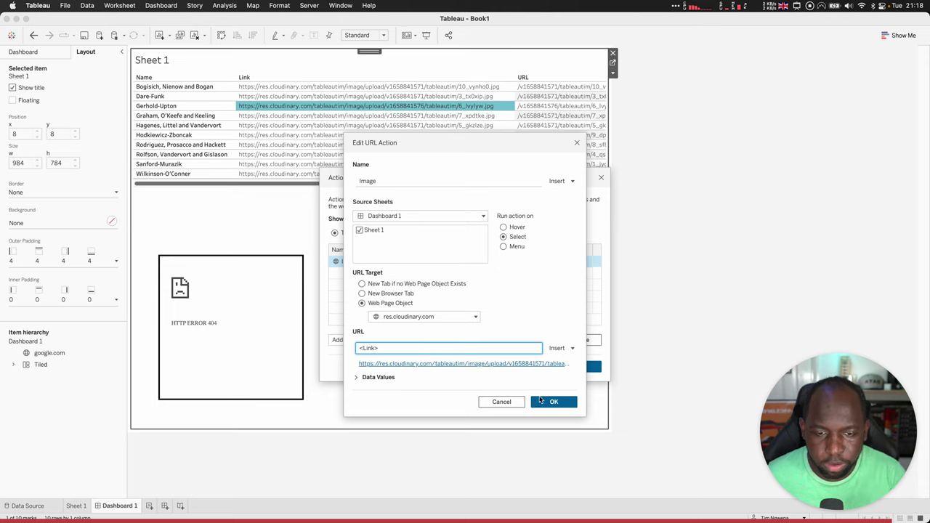
click(545, 400)
click(585, 370)
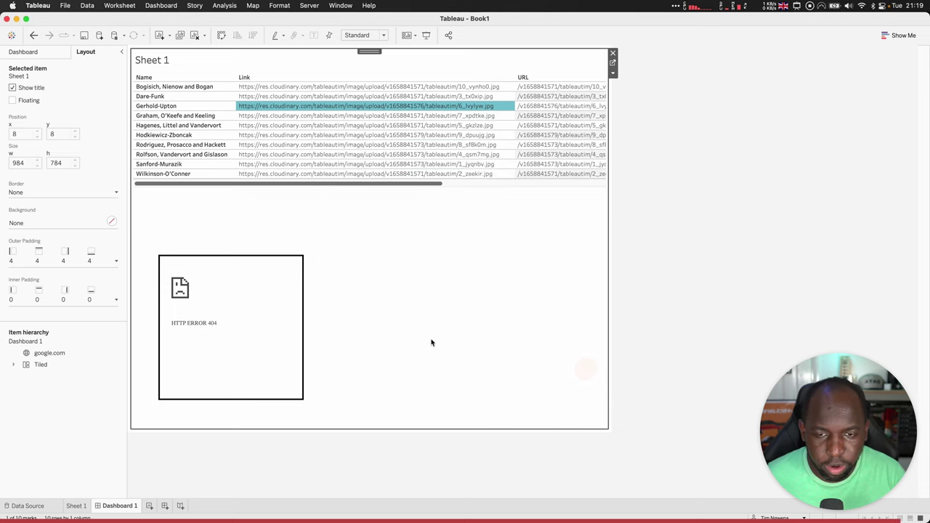
Preview the fourth and sixth rows' images, then switch to Chrome's 400×400 c_thumb thumbnail of 6_lvylyw.jpg.
click(322, 117)
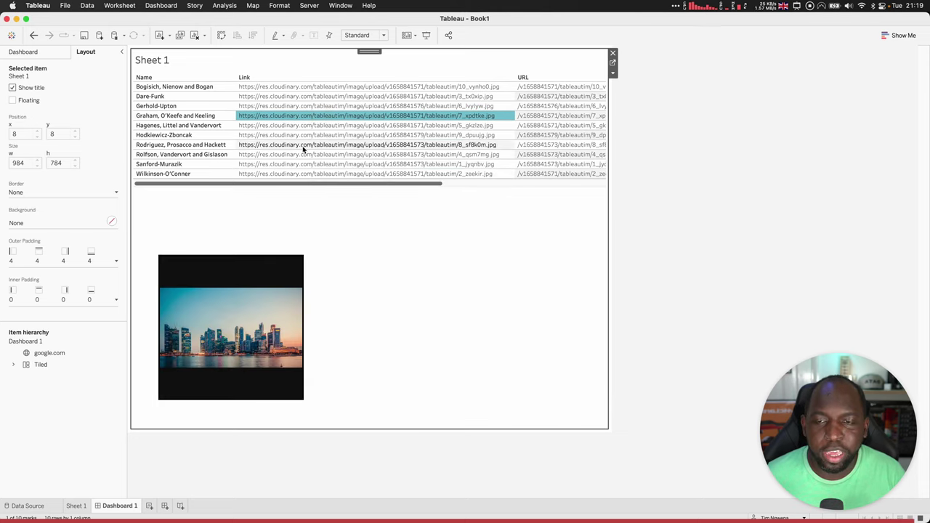
click(310, 136)
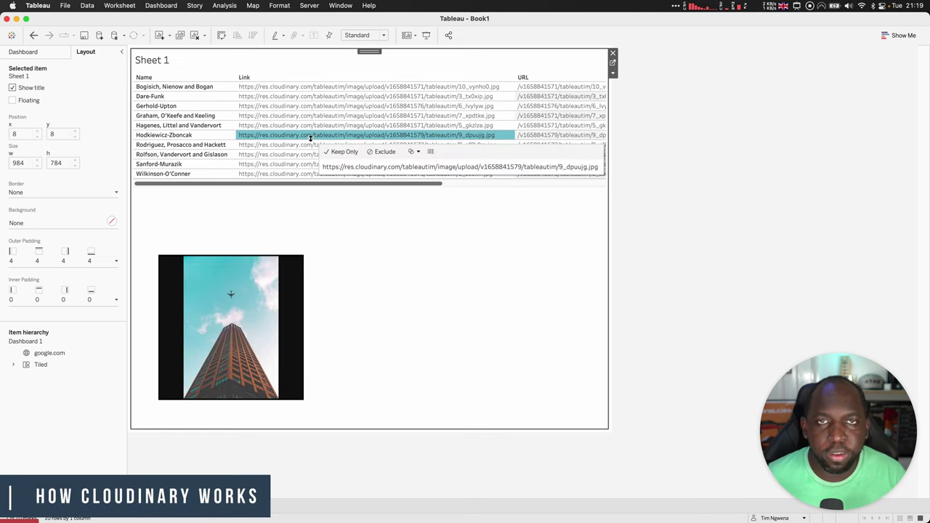
key(ctrl+Up)
click(275, 188)
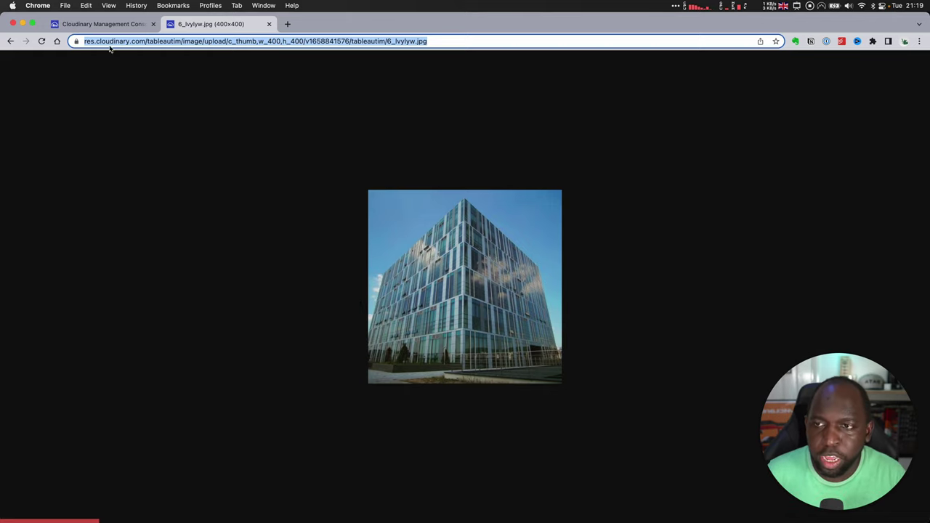
Open the console dashboard in a new tab and trim its address down to cloudinary.com.
click(101, 24)
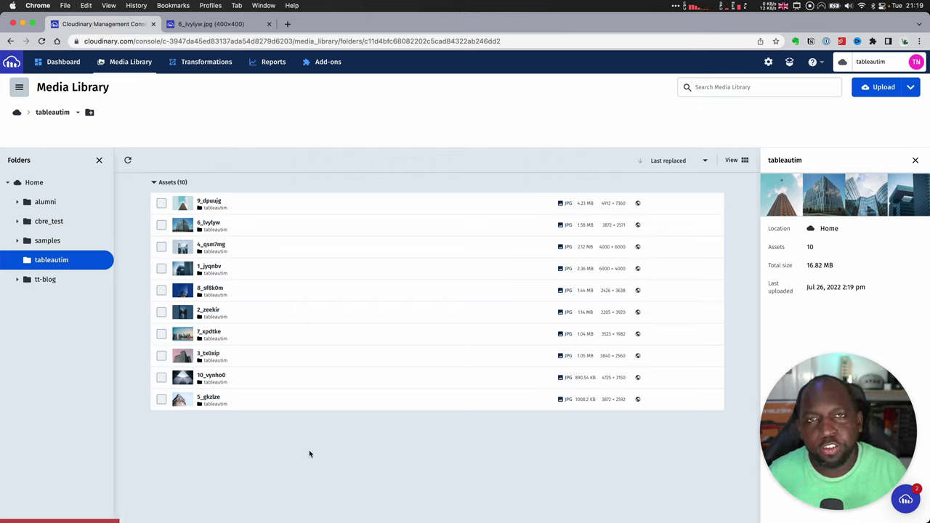
right_click(19, 64)
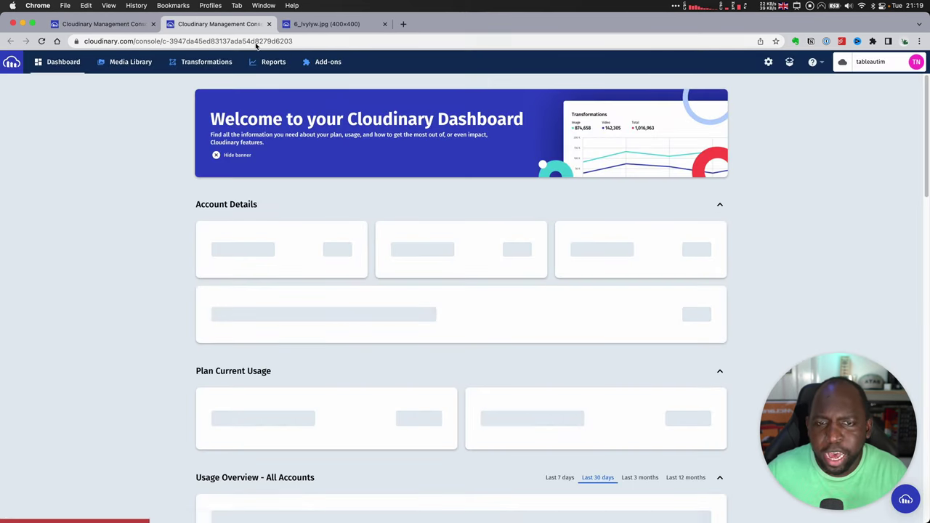
click(123, 64)
click(138, 41)
click(148, 41)
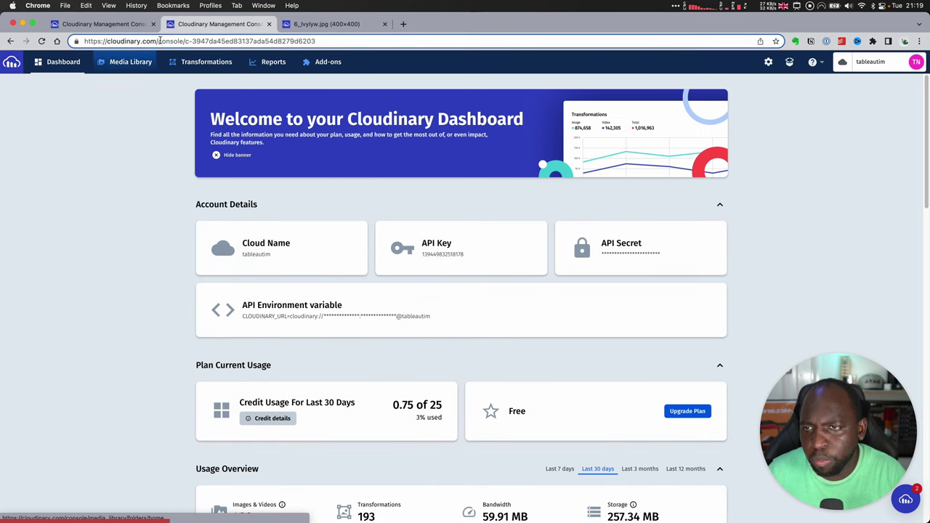
drag(160, 41, 323, 42)
key(BackSpace)
key(Return)
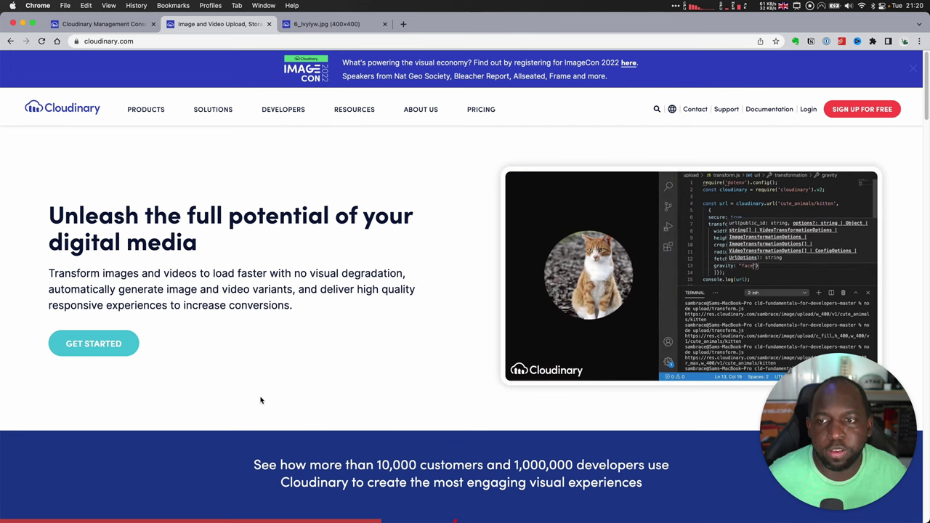
Open the 9_dpuujg asset's detail page from the Media Library.
click(109, 26)
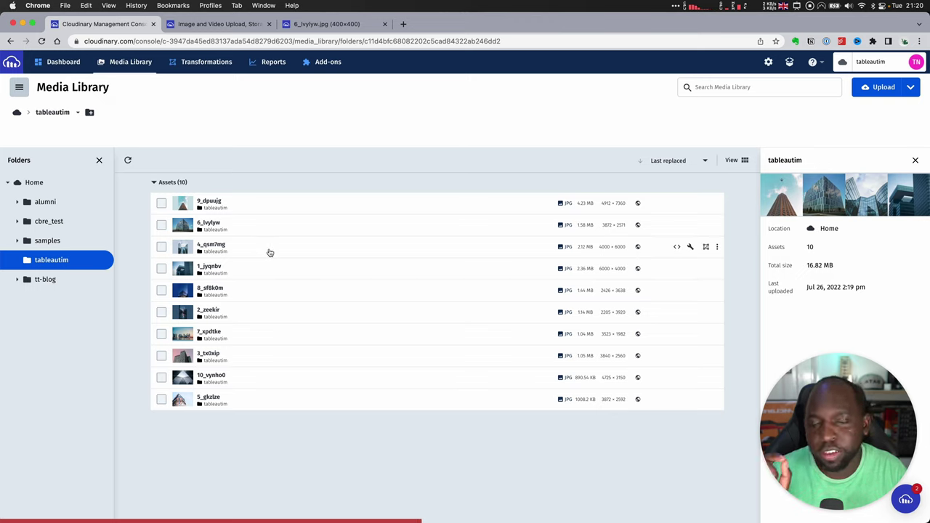
click(233, 207)
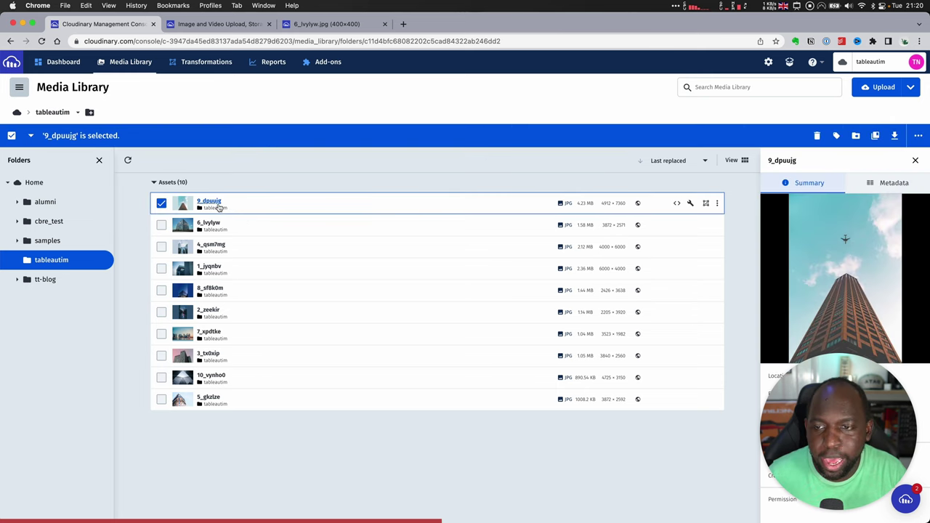
click(209, 202)
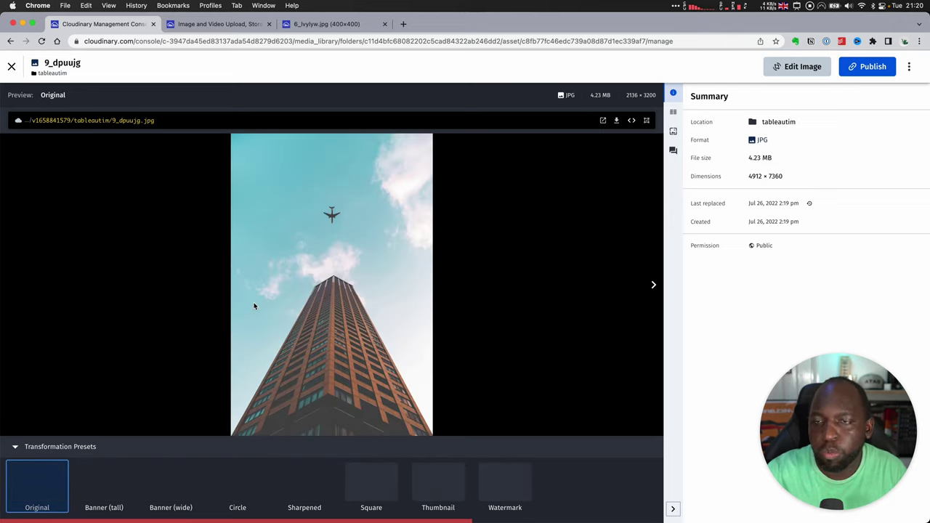
Annotate the transformation presets strip and point an arrow at the image path.
key(ctrl+shift+a)
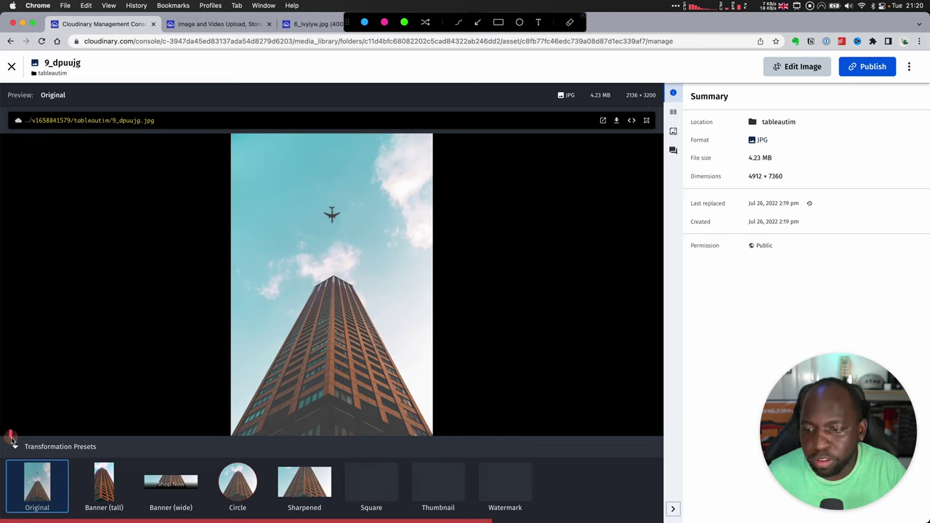
mouse_move(10, 433)
mouse_down()
mouse_move(438, 519)
mouse_move(564, 516)
mouse_up()
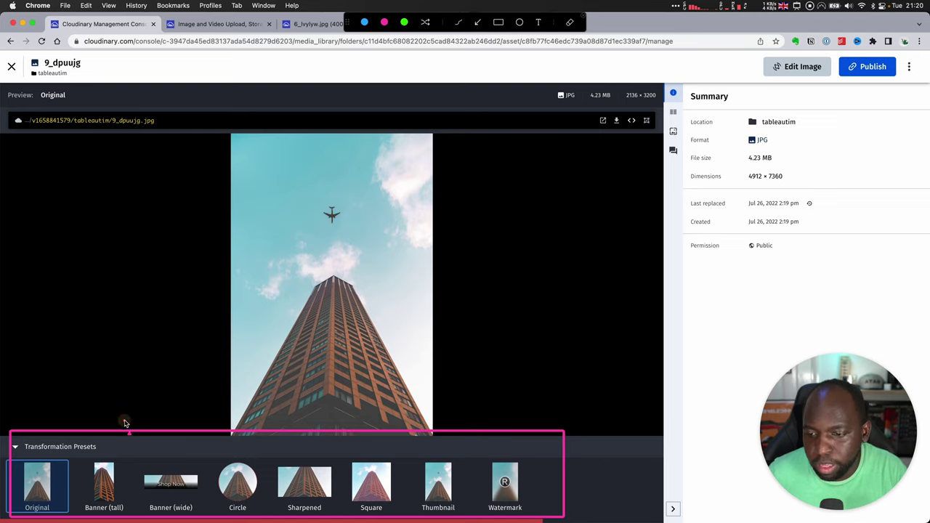
drag(123, 420, 81, 135)
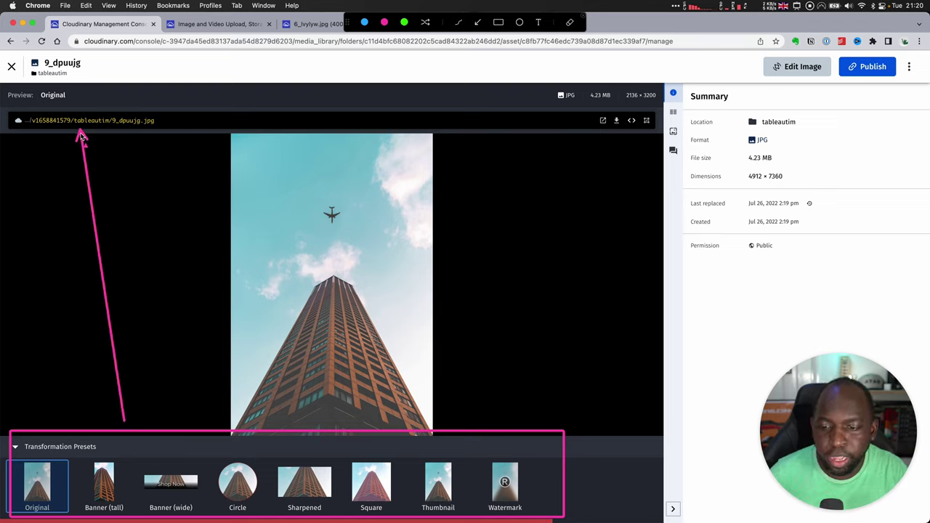
Preview the tower with the Circle preset, mark its transformation URL, then switch to Thumbnail.
key(Escape)
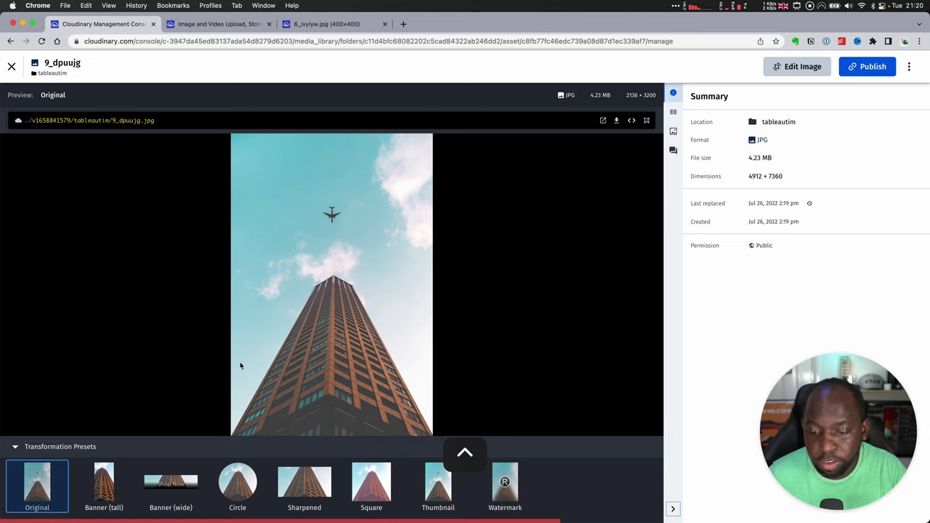
click(243, 491)
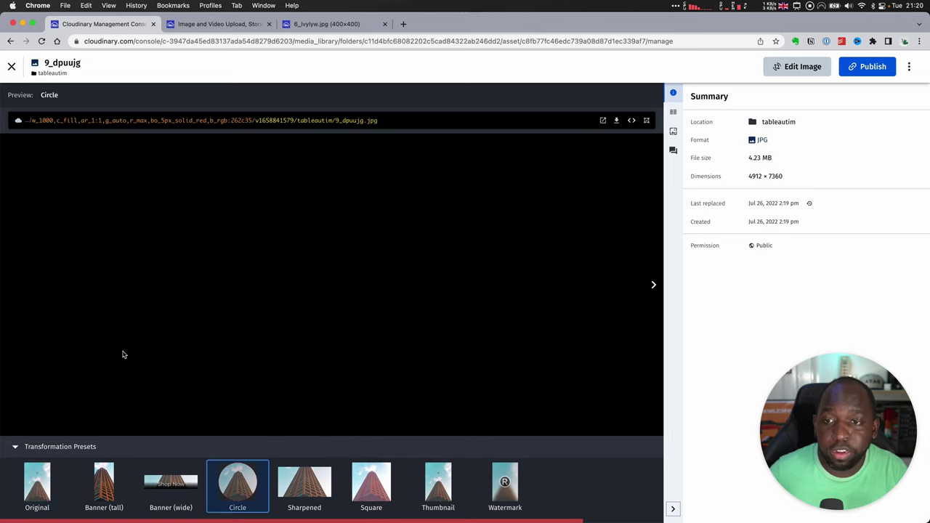
key(super+shift+a)
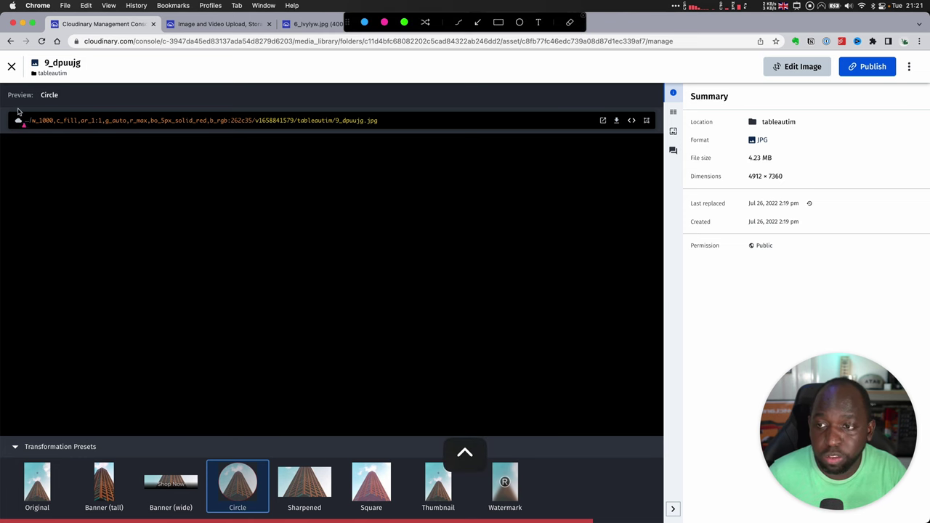
drag(58, 225, 90, 129)
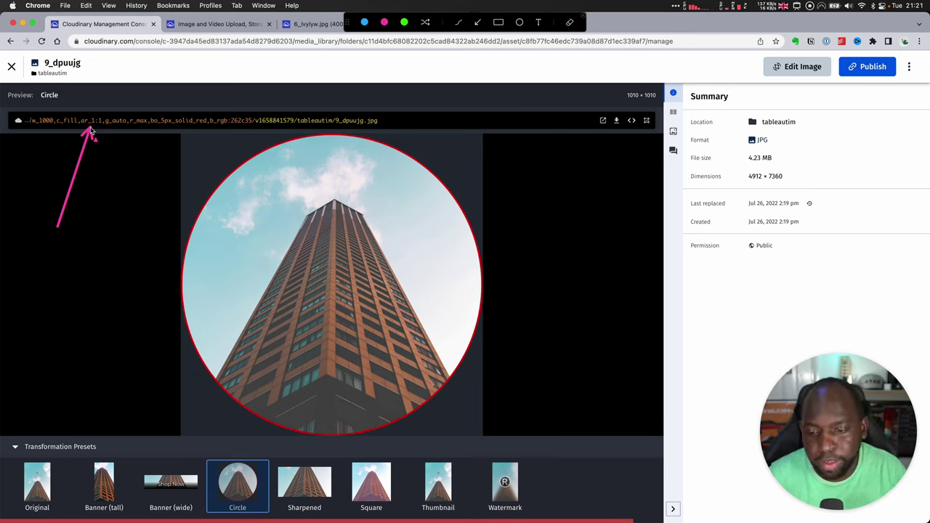
key(Escape)
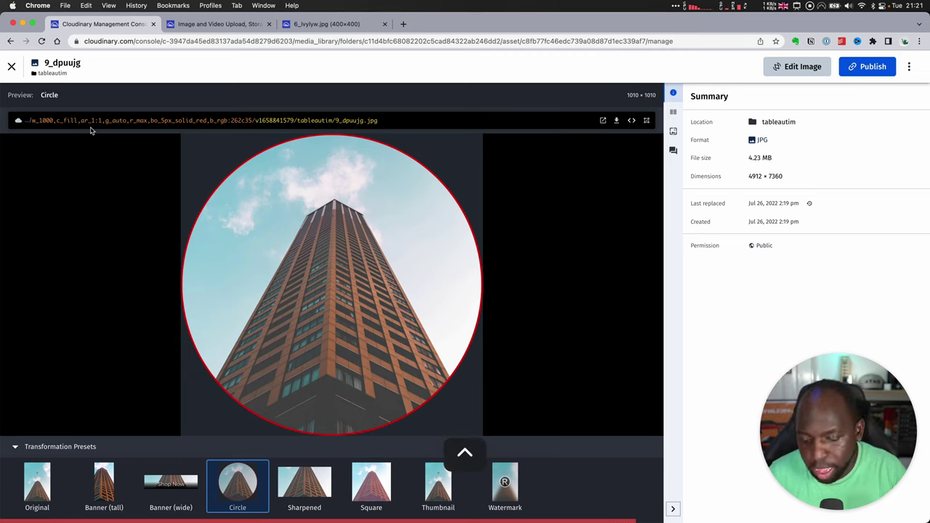
click(436, 491)
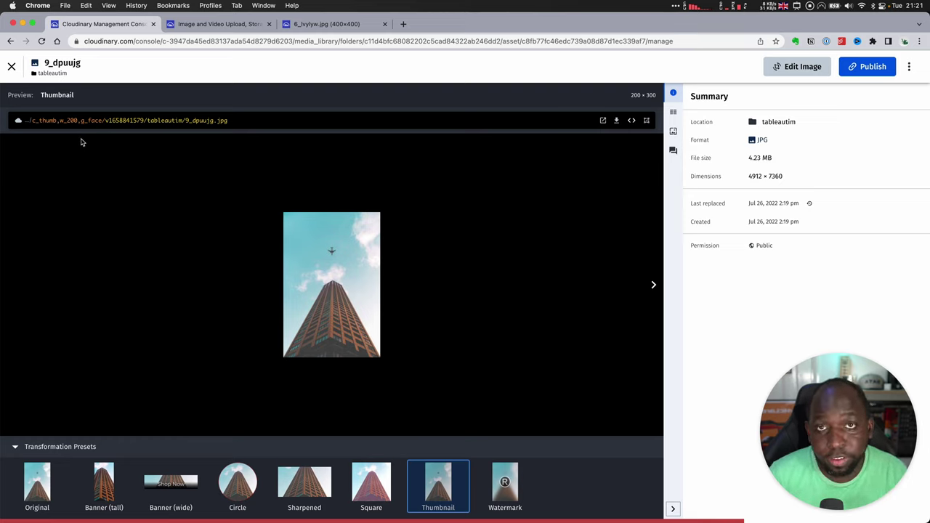
Bring the Tableau - Book1 window to the front via Mission Control.
key(ctrl+Up)
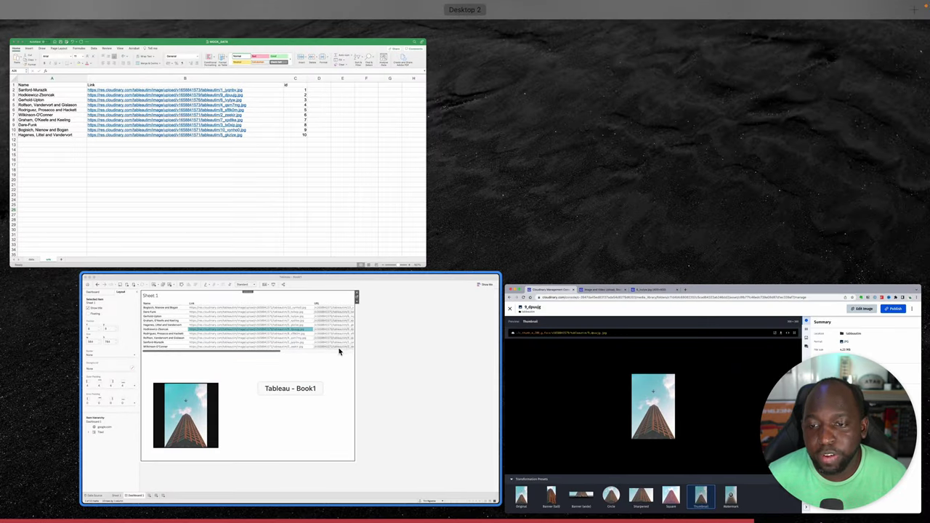
click(339, 350)
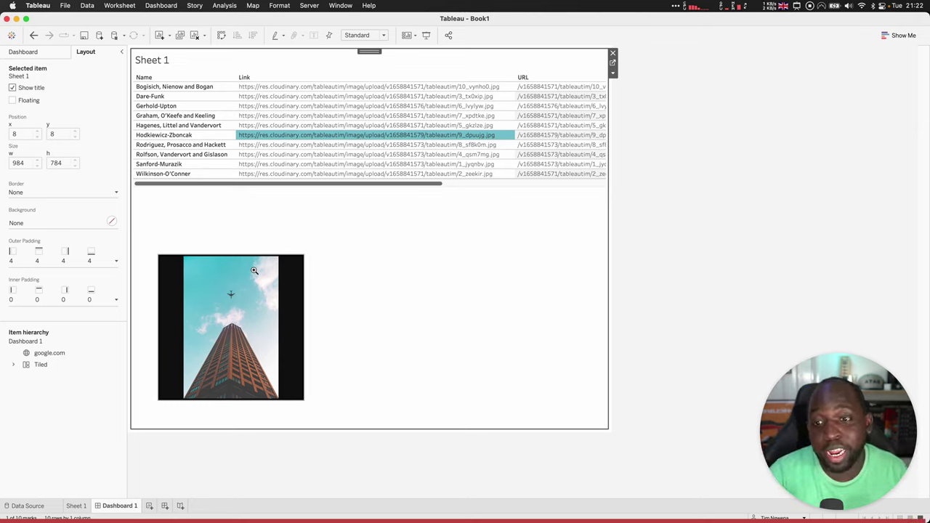
Show the 5_gkzlze, 7_xpdtke, 6_lvylyw and 9_dpuujg images by selecting rows, then open Sheet 1.
key(Escape)
click(299, 277)
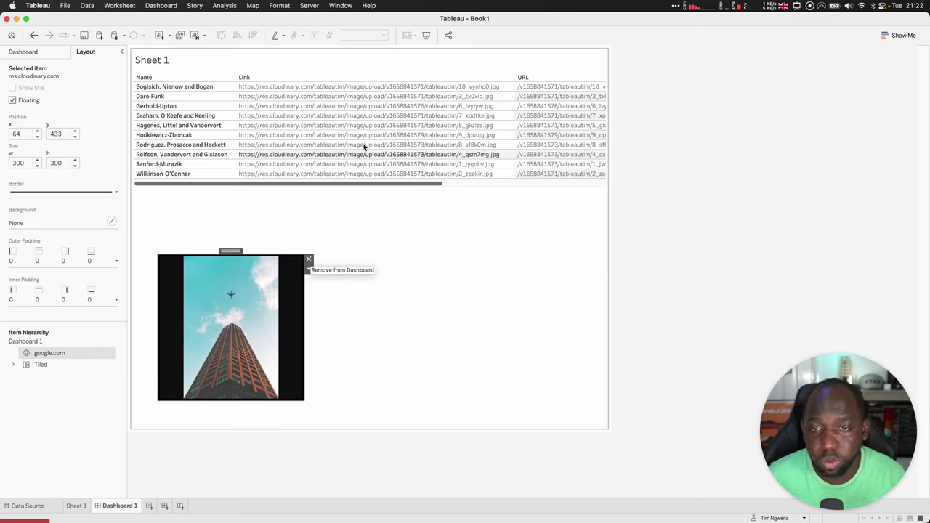
click(286, 127)
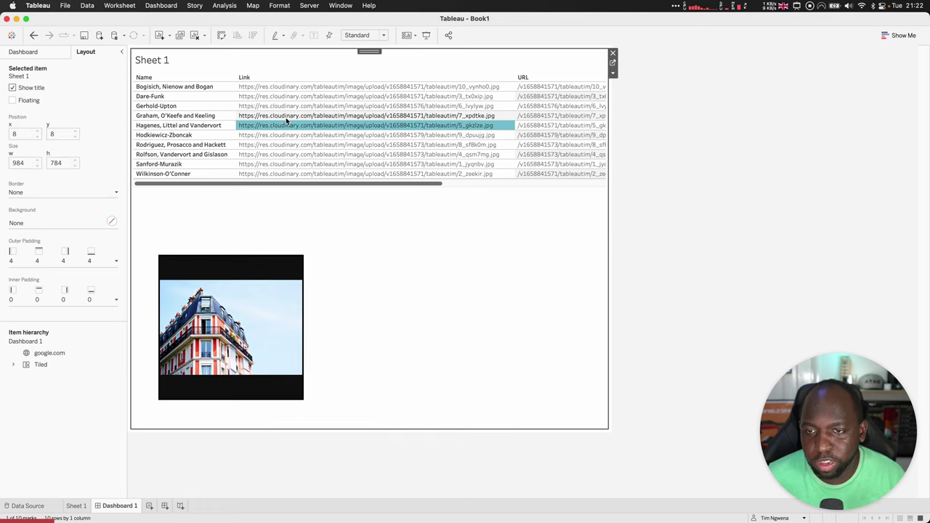
click(286, 117)
click(286, 107)
click(280, 136)
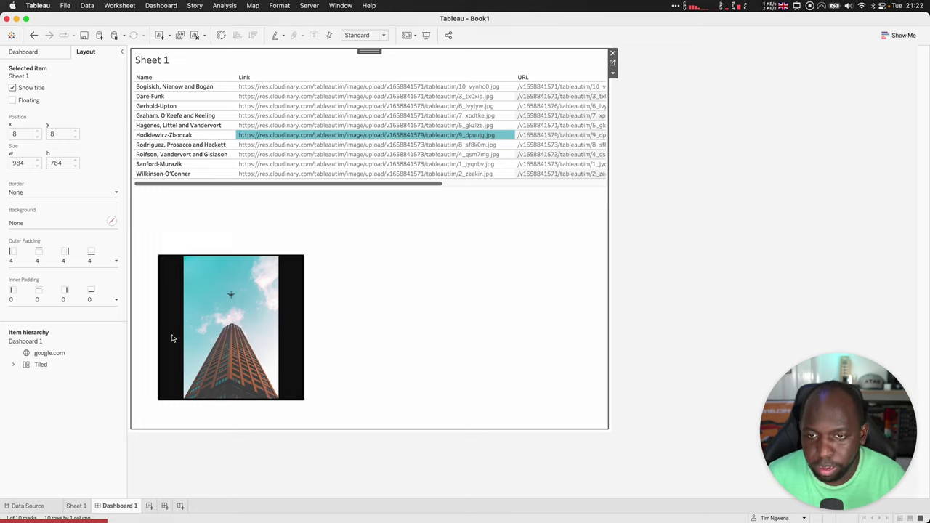
click(90, 511)
click(77, 505)
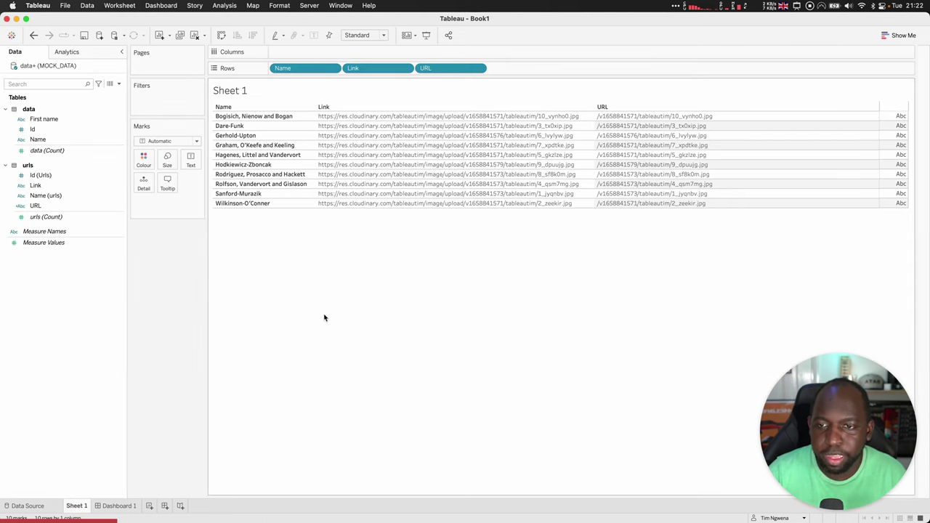
Copy the 8_sf8k0m row's full Link value from its Edit Alias dialog.
click(271, 166)
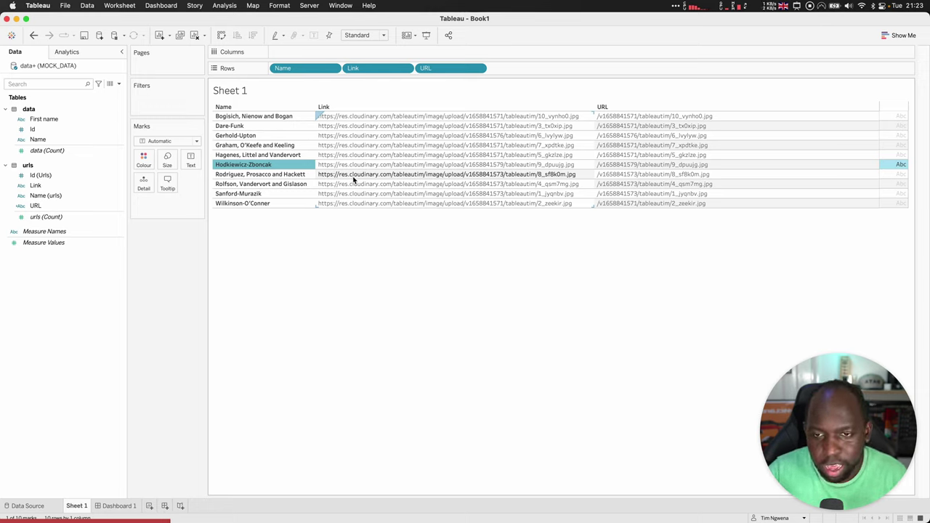
right_click(354, 178)
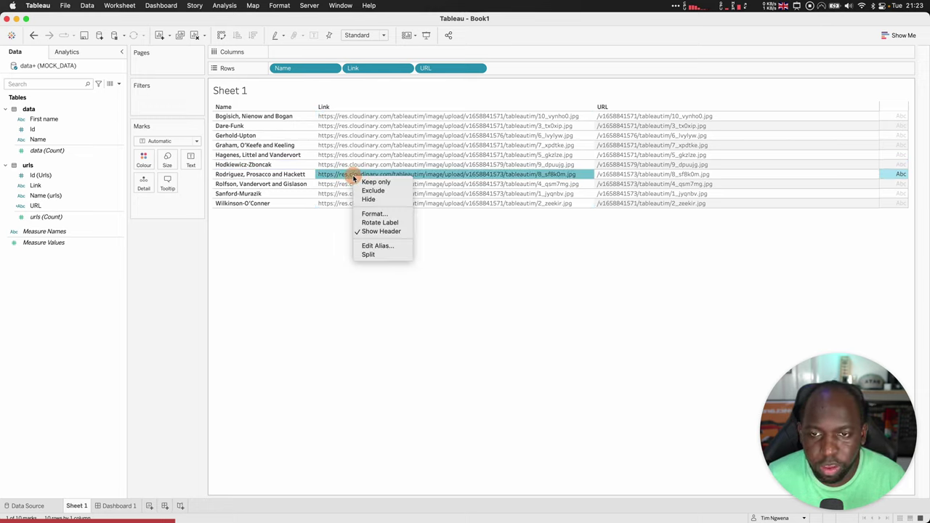
click(375, 246)
triple_click(448, 266)
key(super+c)
click(556, 286)
click(503, 335)
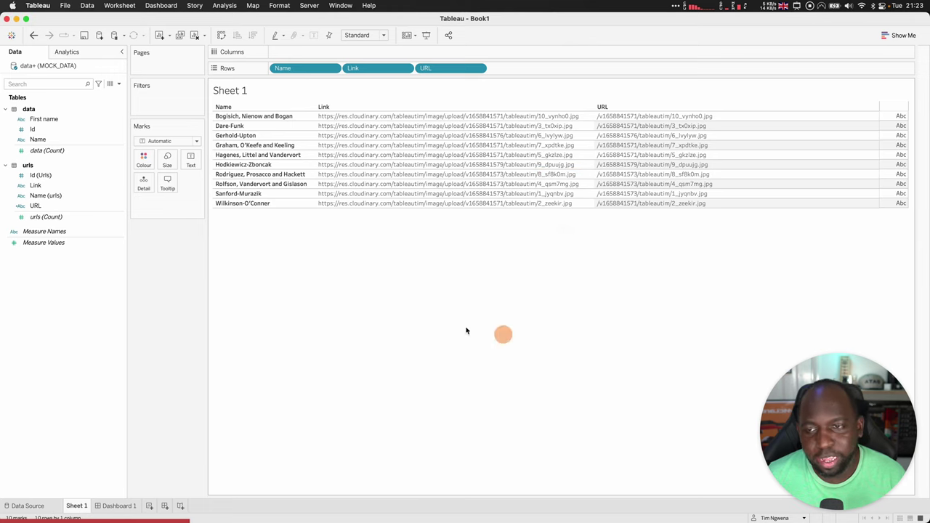
right_click(67, 206)
mouse_move(114, 315)
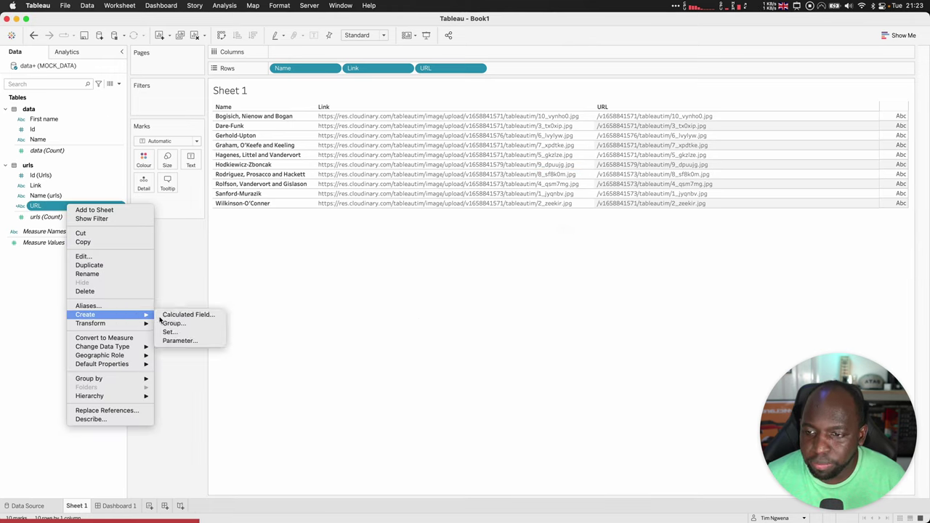
click(214, 316)
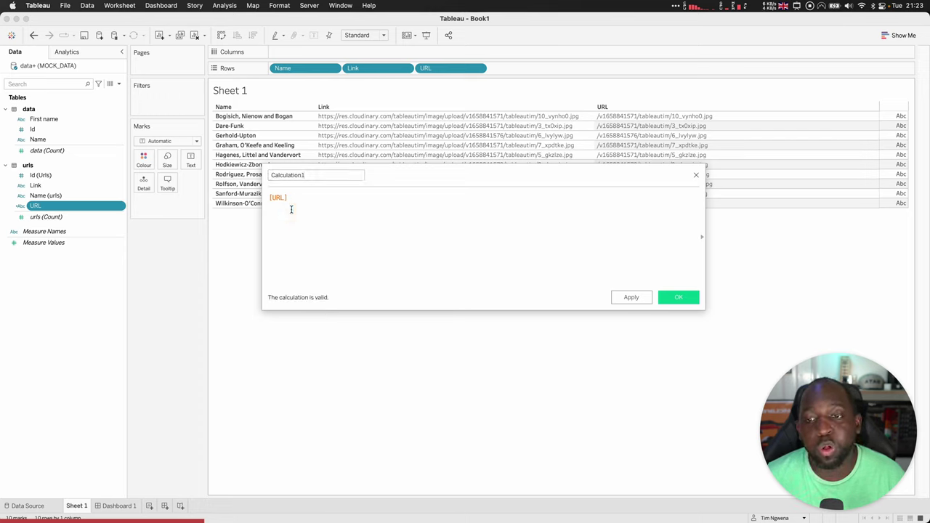
double_click(321, 178)
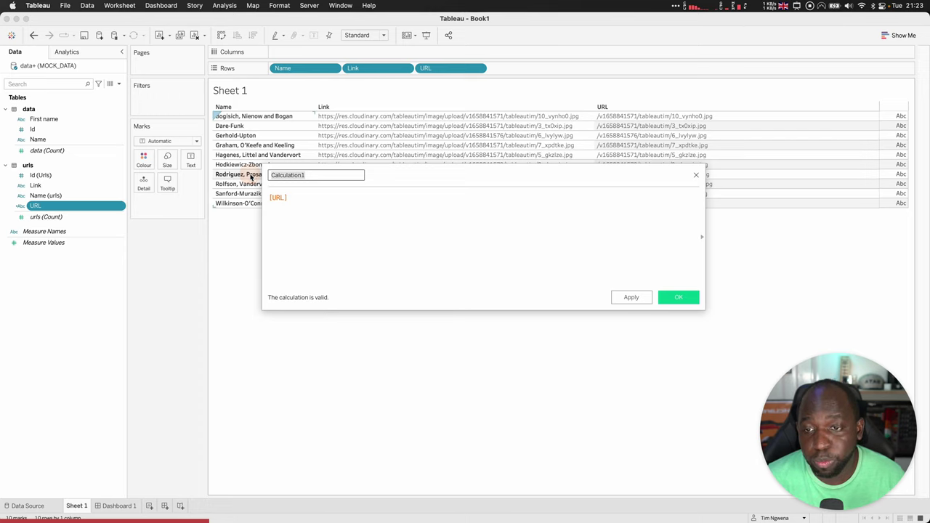
text(300)
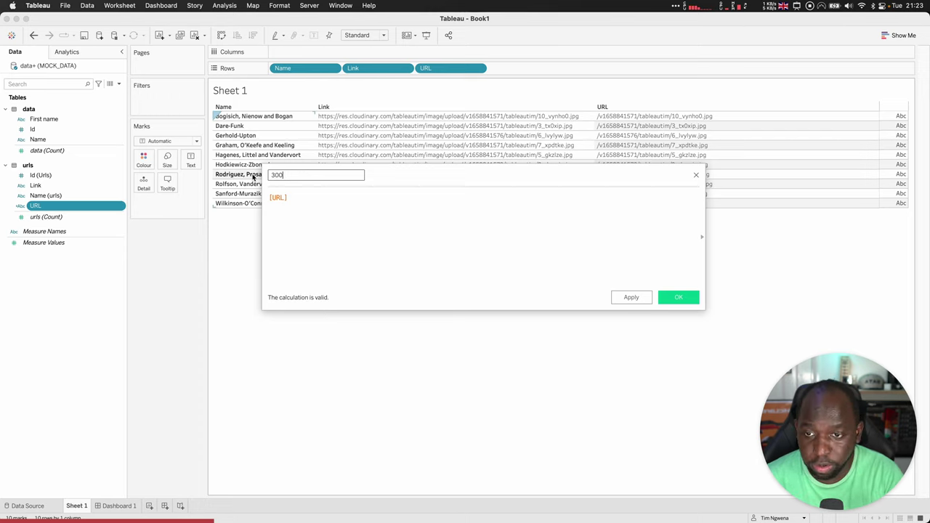
text( by 300)
click(329, 203)
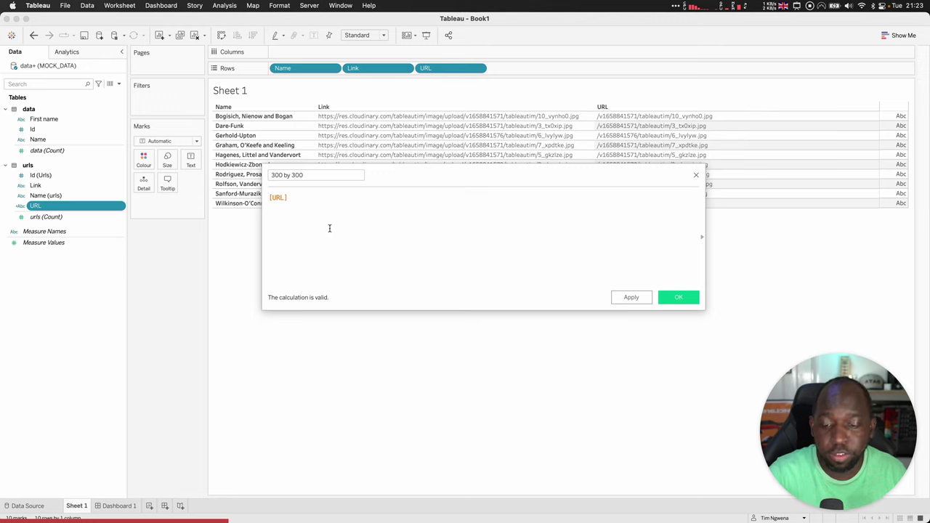
key(super+shift+a)
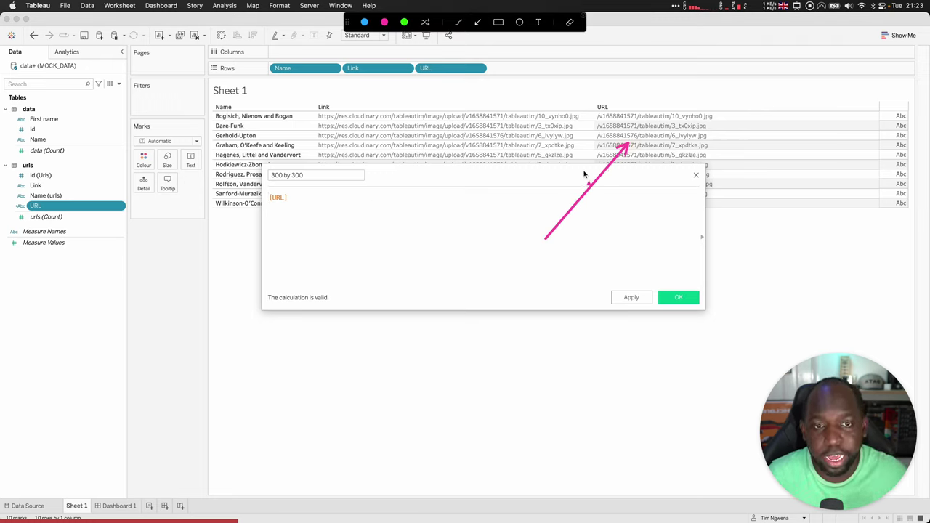
key(Escape)
click(696, 176)
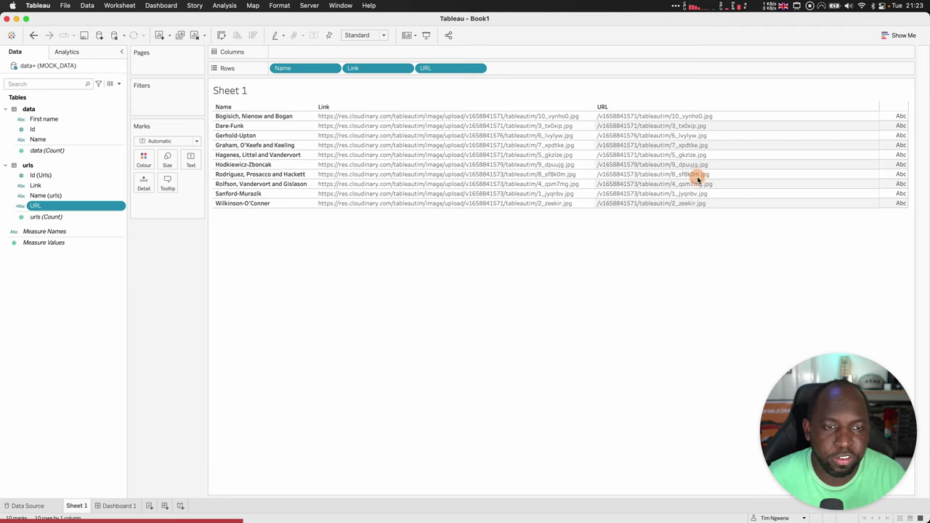
right_click(51, 206)
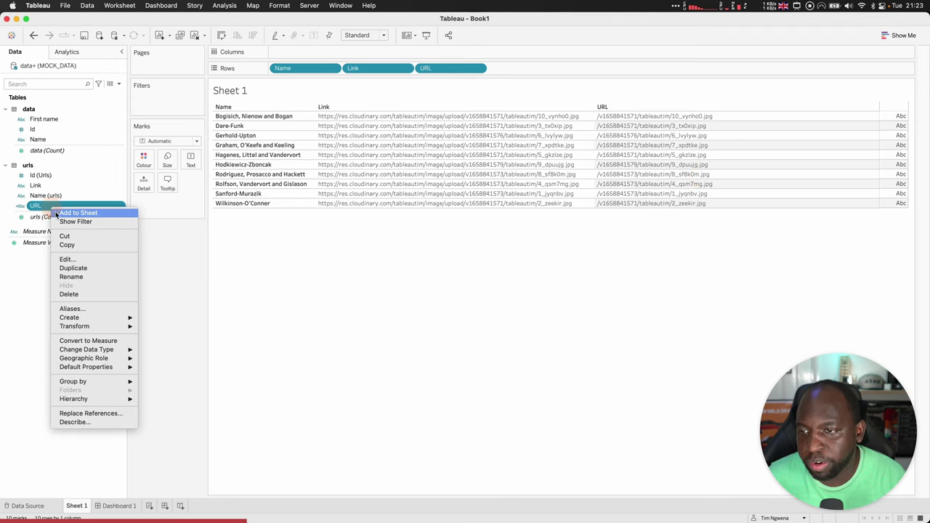
click(75, 263)
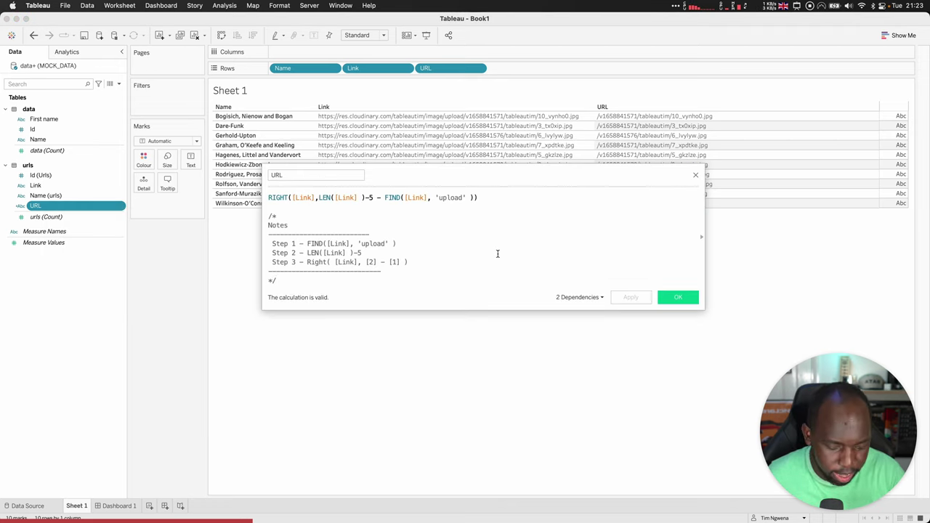
key(super+equal)
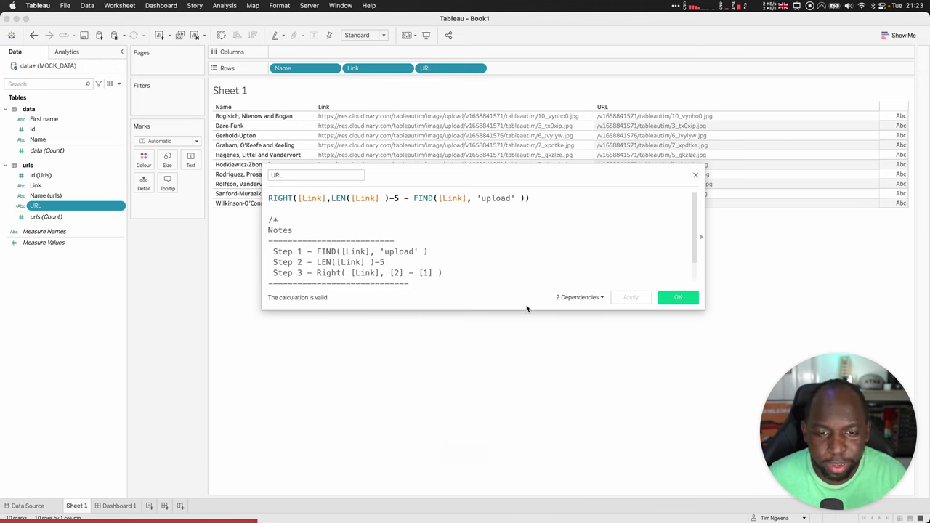
drag(523, 309, 528, 385)
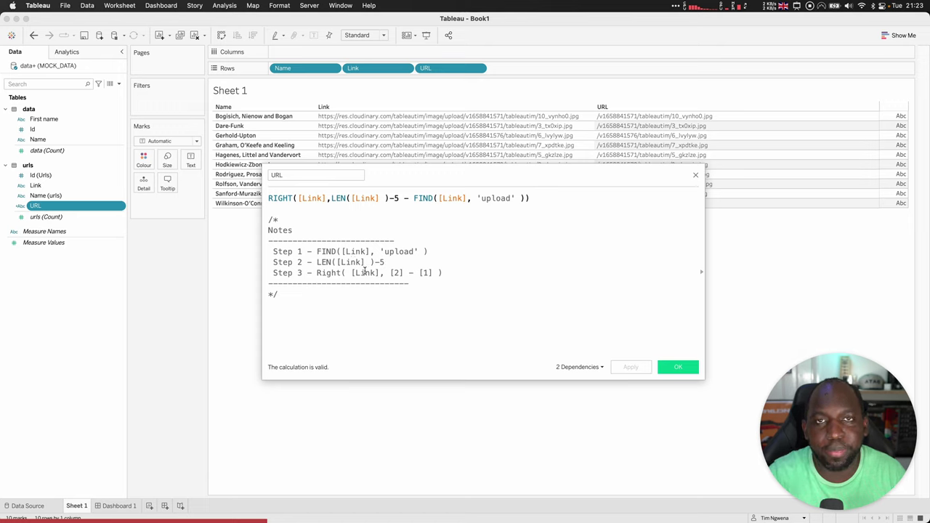
drag(317, 251, 418, 252)
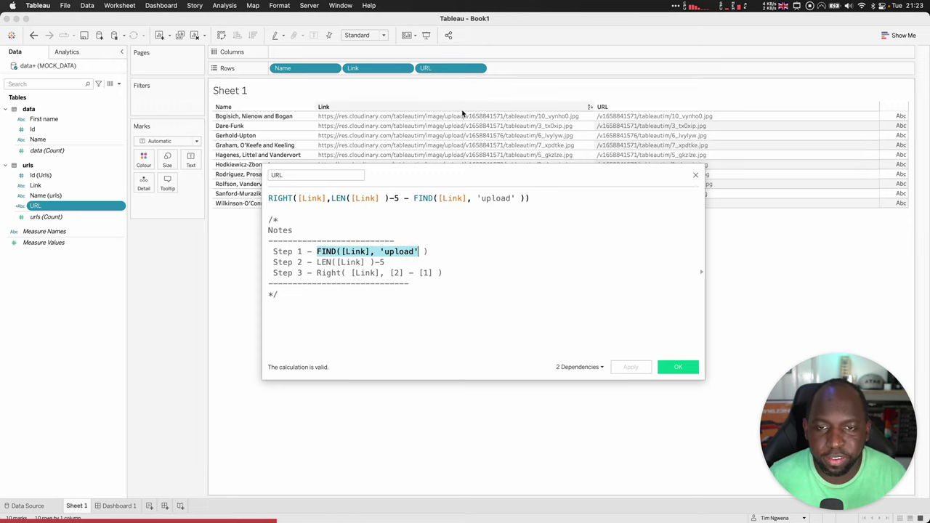
click(317, 264)
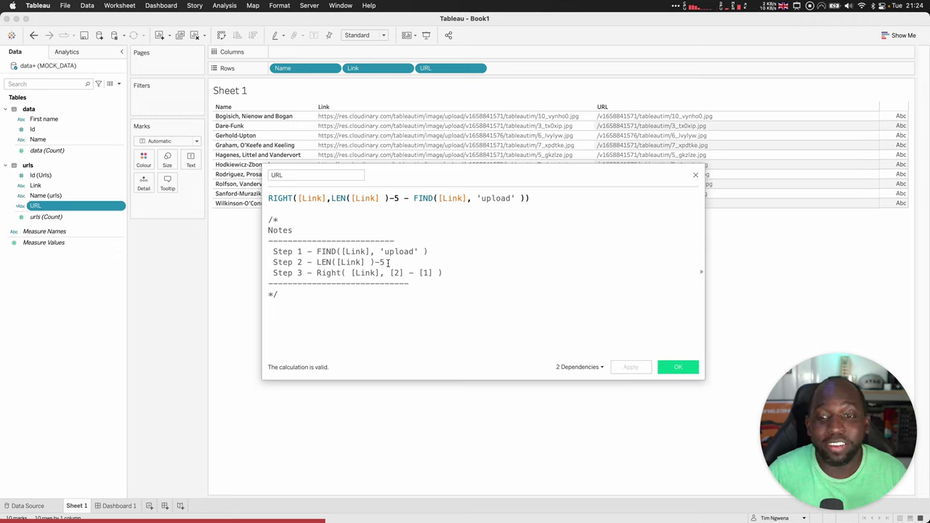
drag(388, 263, 374, 263)
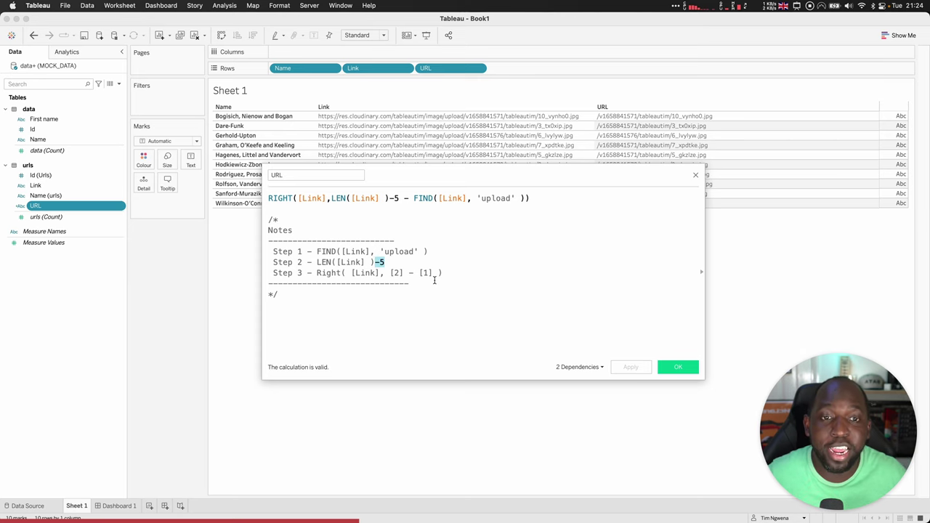
drag(521, 178, 550, 276)
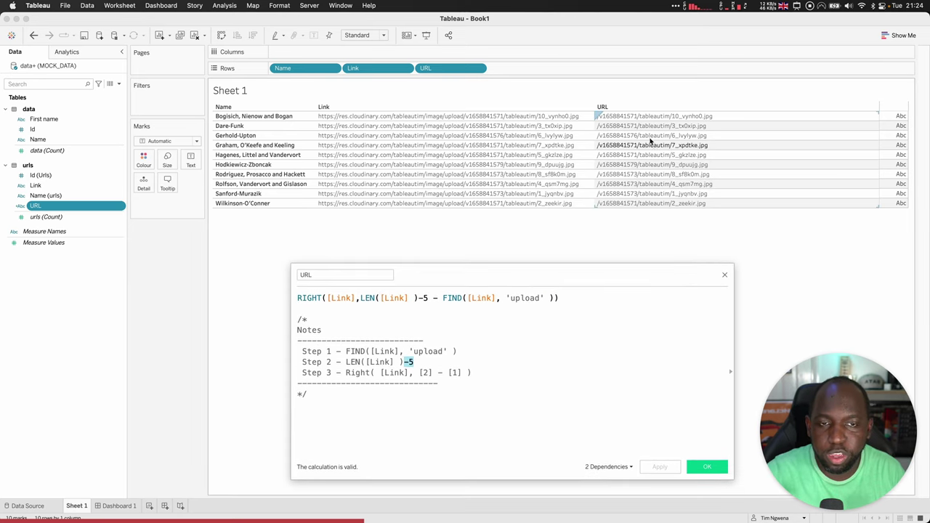
click(725, 276)
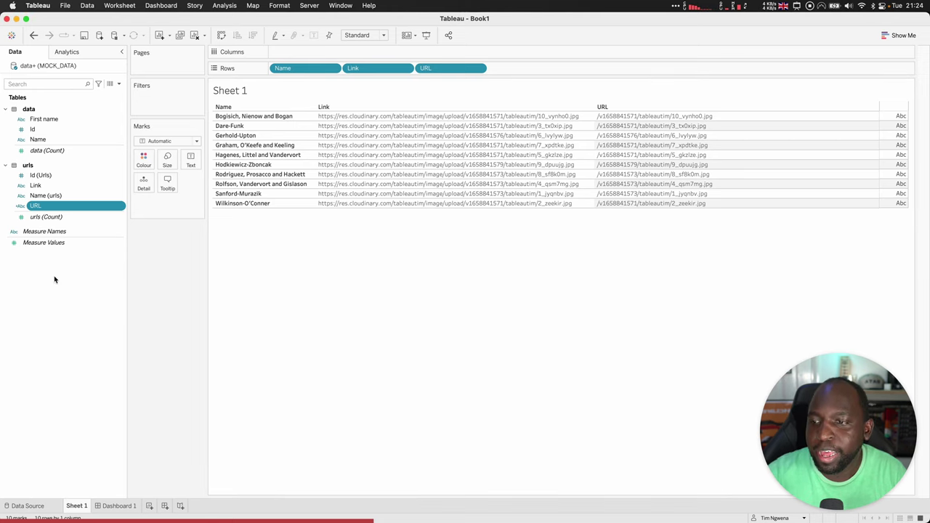
Create a new calculation from URL and paste the copied Cloudinary link before [URL].
right_click(63, 207)
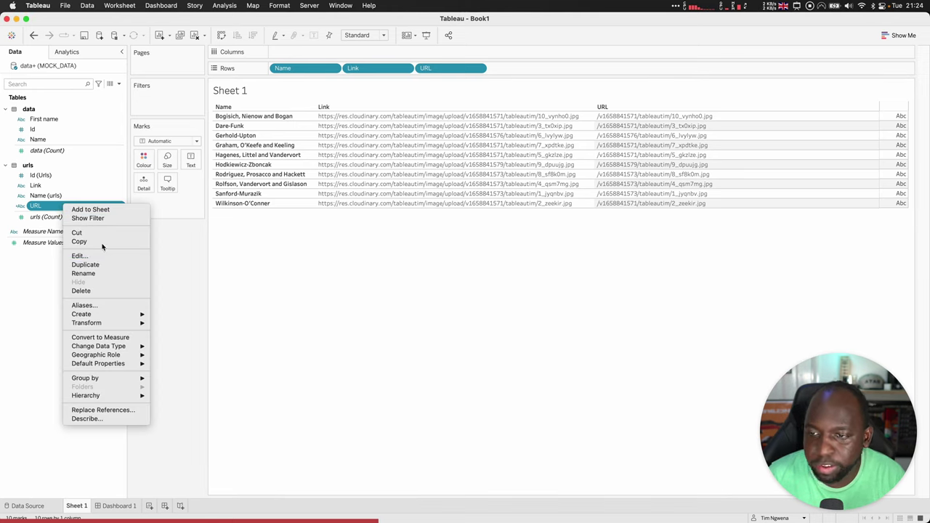
mouse_move(123, 314)
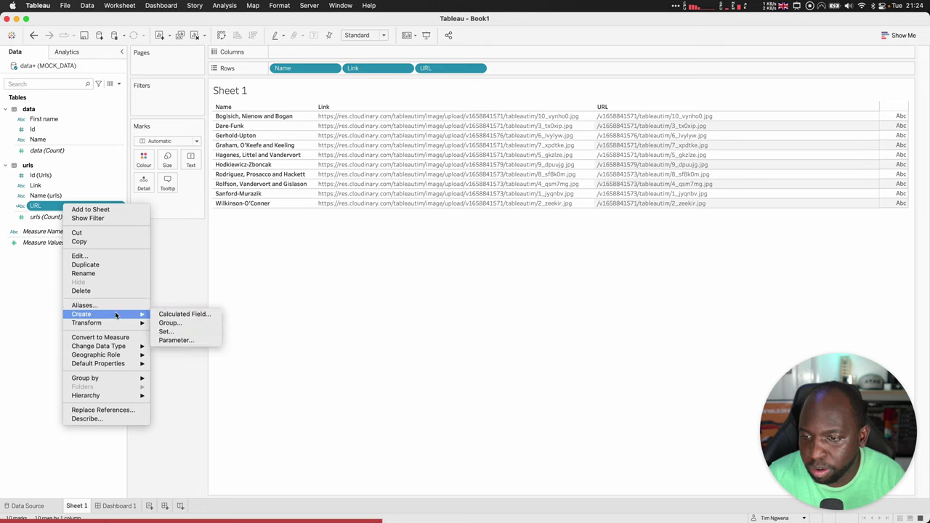
click(185, 314)
click(308, 307)
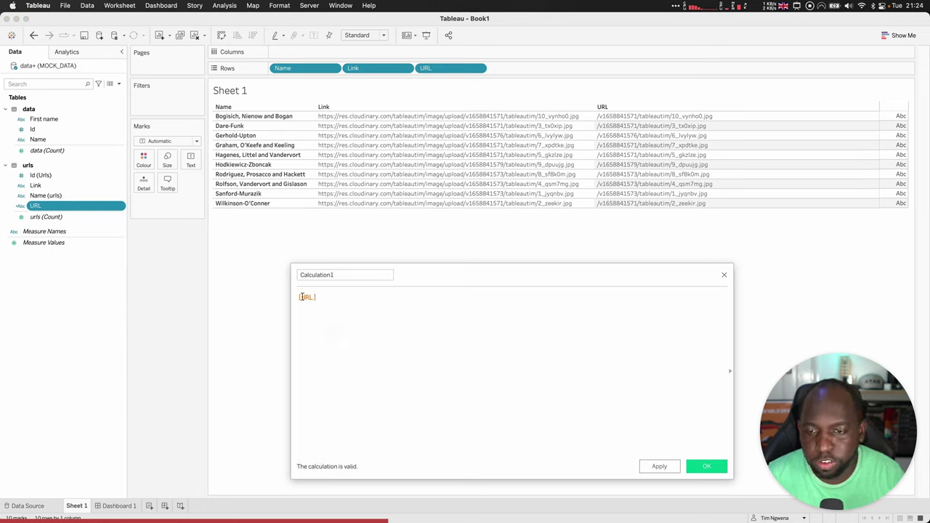
key(super+equal)
key(super+equal)
key(super+equal)
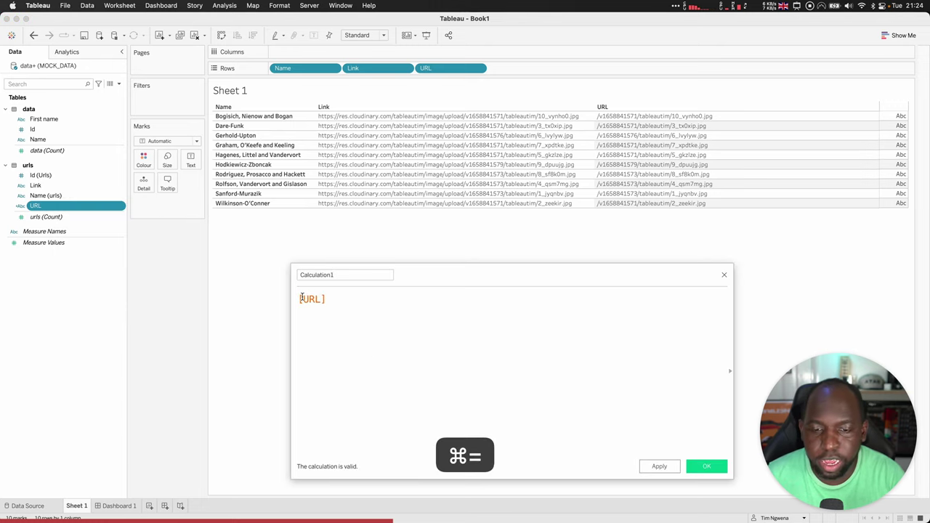
click(298, 300)
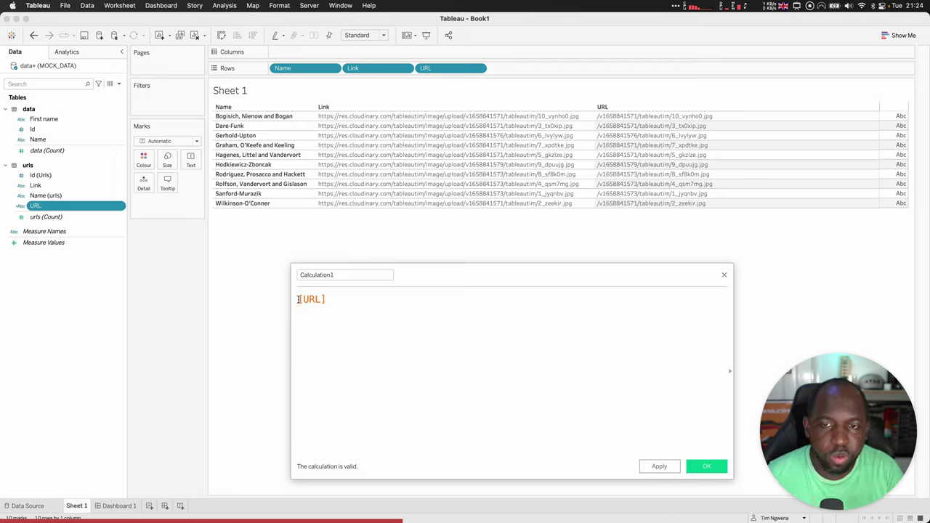
key(super+v)
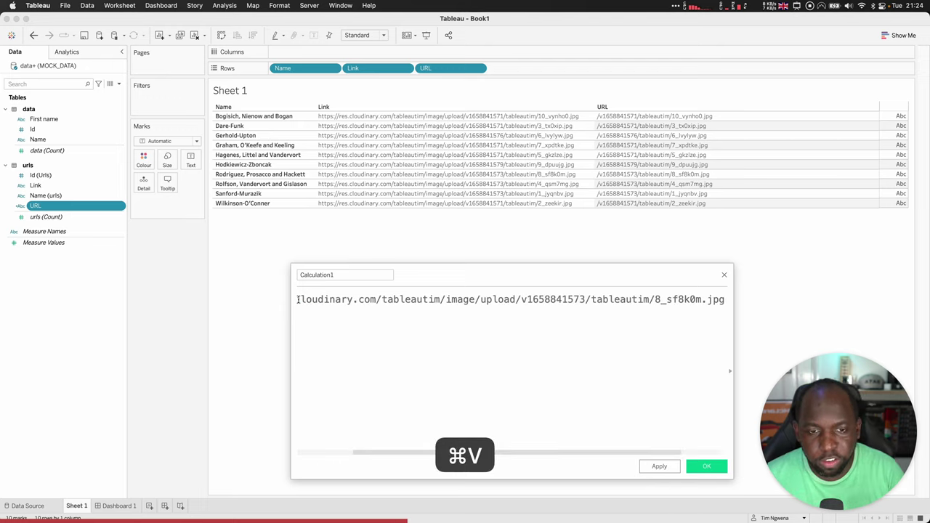
drag(292, 301, 80, 295)
drag(415, 270, 489, 225)
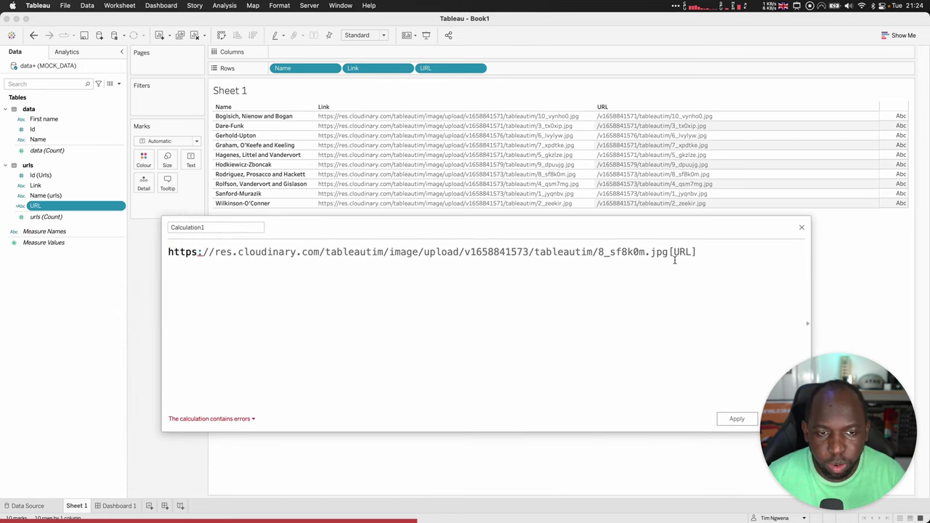
drag(668, 252, 425, 252)
key(BackSpace)
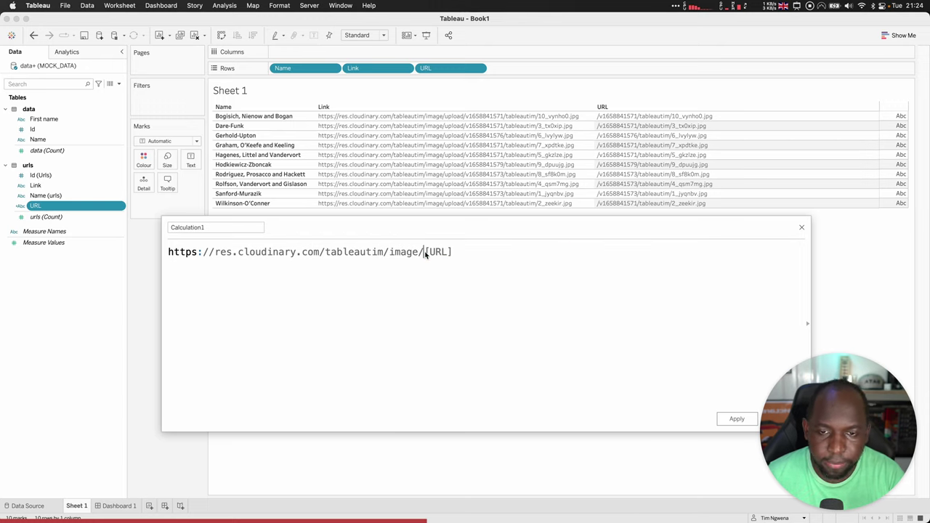
text("+)
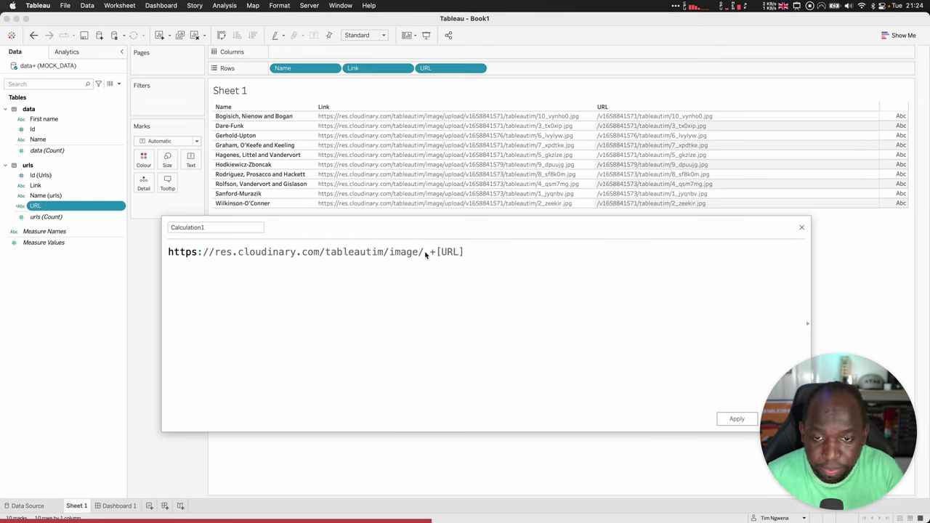
key(Left)
key(Left)
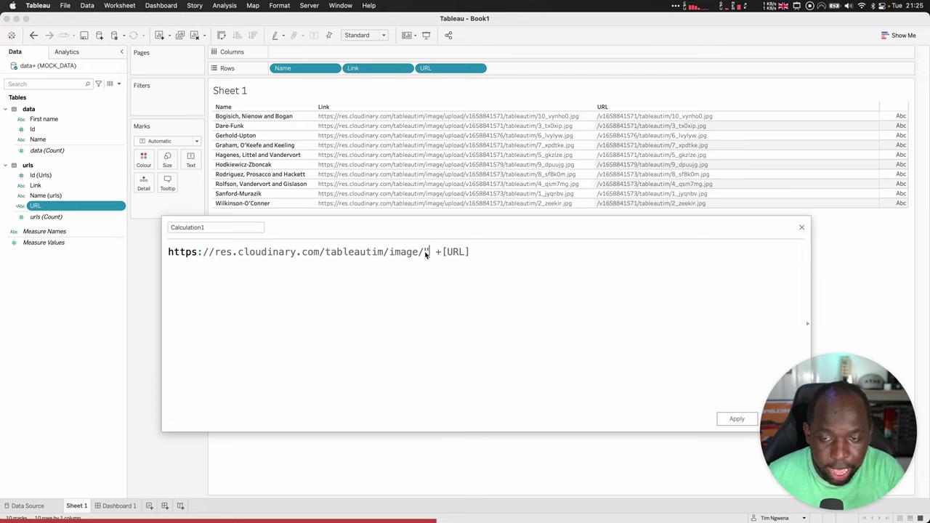
key(Left)
key(Left)
key(Left)
key(Left)
key(Left)
key(Left)
key(Left)
key(Left)
key(Left)
key(Left)
key(Left)
key(Left)
key(Left)
key(Left)
key(Left)
key(Left)
key(Left)
key(Left)
key(Left)
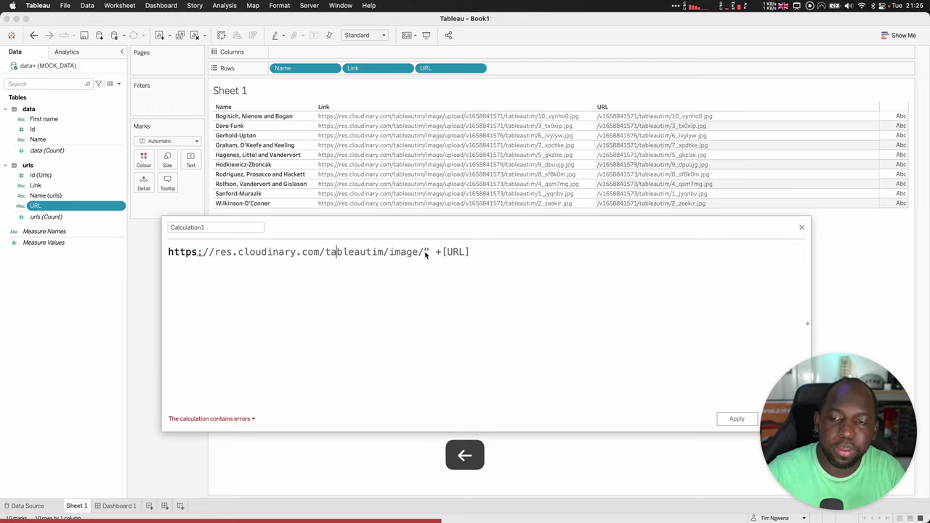
key(Left)
key(Left)
key(Left)
key(Left)
key(Left)
key(Left)
key(Left)
key(Left)
key(Left)
key(Left)
key(Left)
key(Left)
key(Left)
key(Left)
key(Left)
key(Left)
text(")
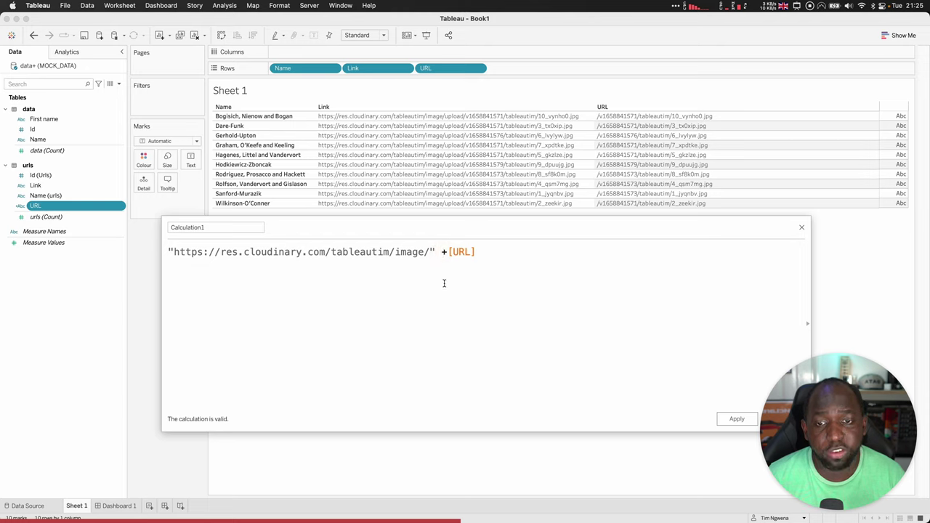
key(BackSpace)
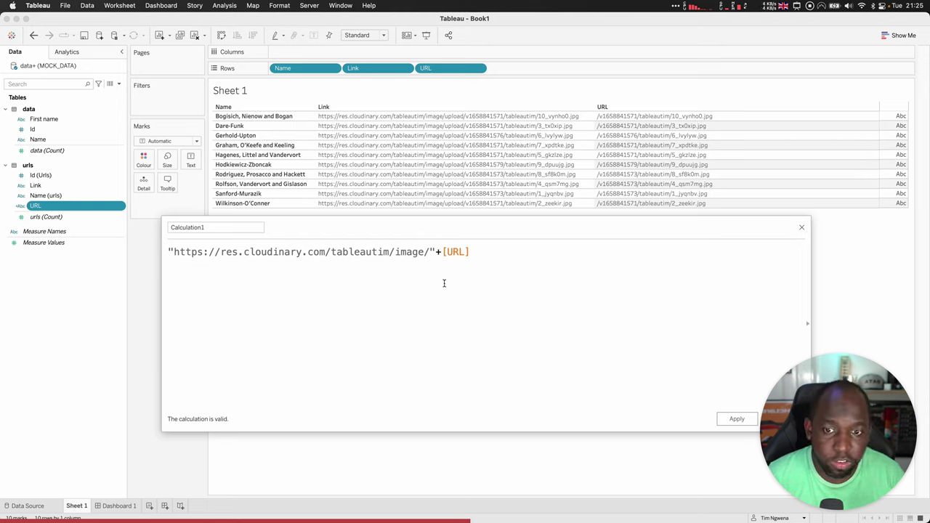
Insert a blank quoted placeholder so the formula reads base+" "+[URL].
key(Right)
key(Up)
text(=)
key(super+z)
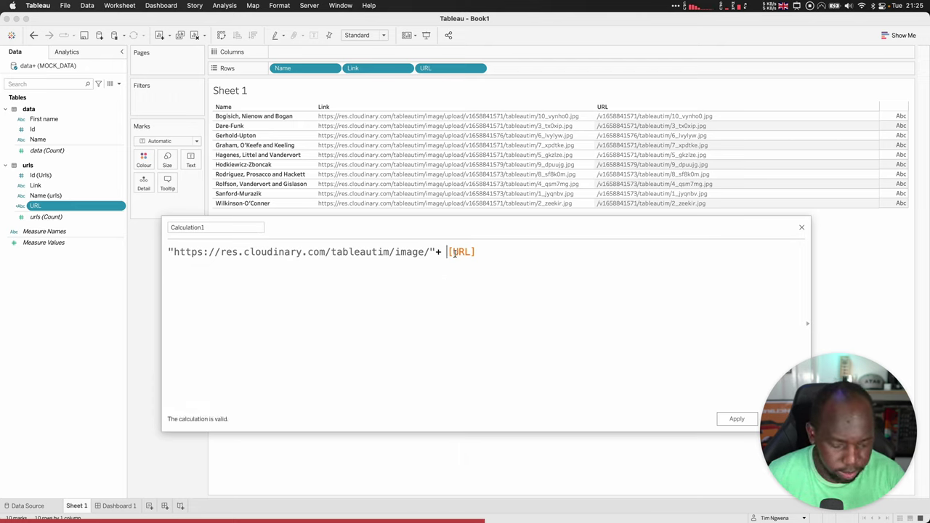
text(+)
key(Left)
key(Left)
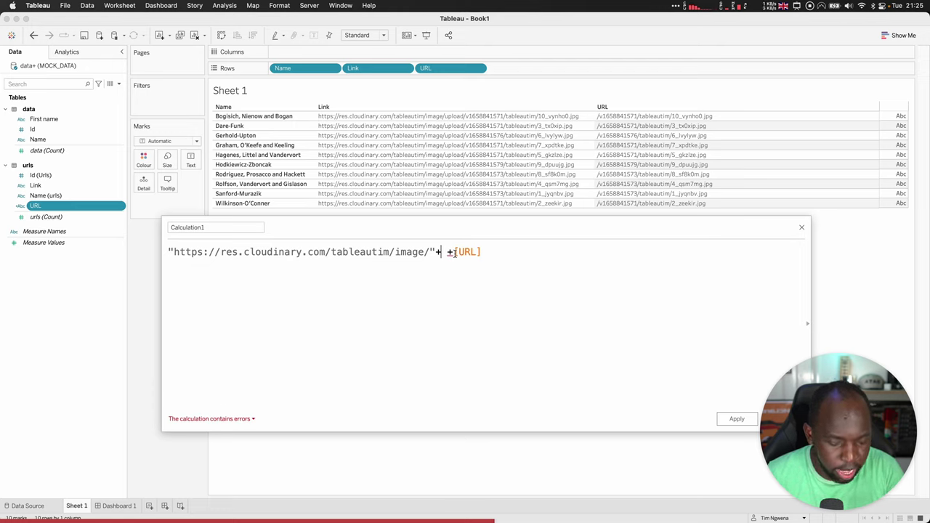
text("")
key(Right)
key(Left)
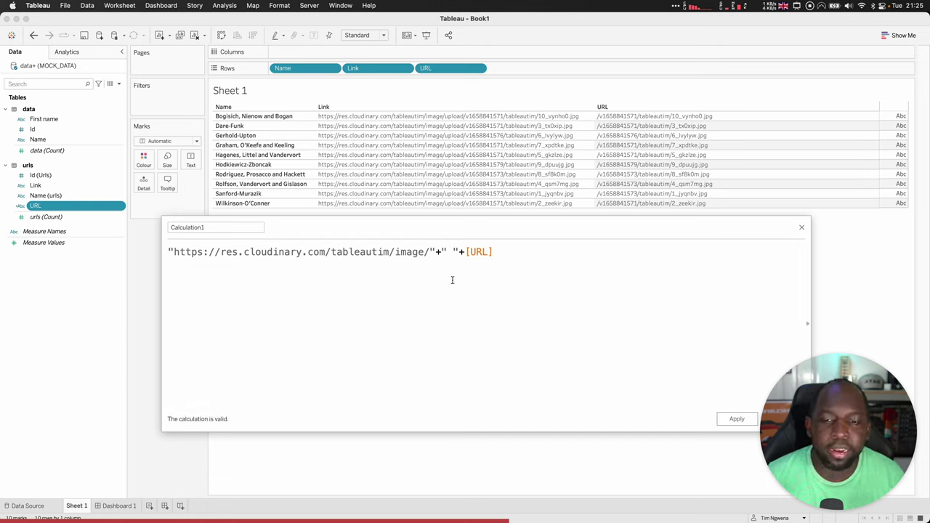
key(ctrl+Up)
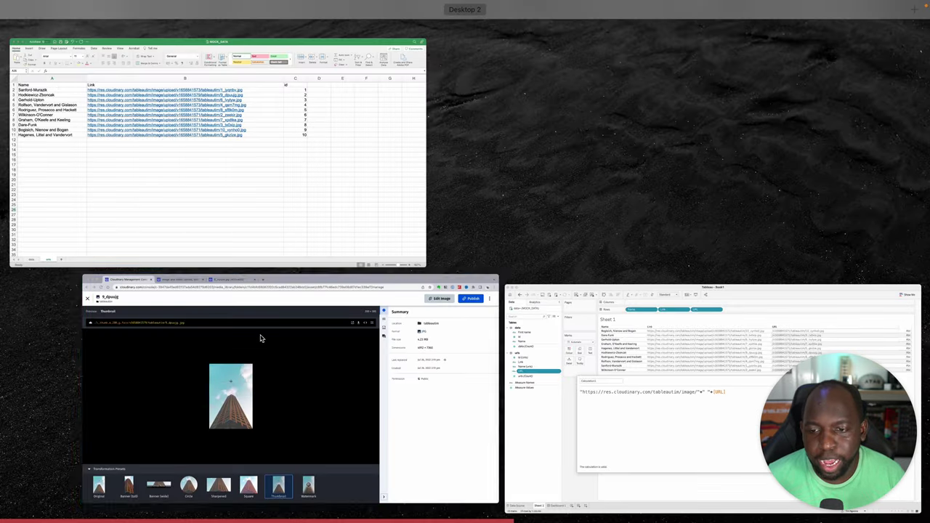
In the 6_lvylyw.jpg tab, change the thumbnail size from 400 to 300 and reload it.
click(259, 337)
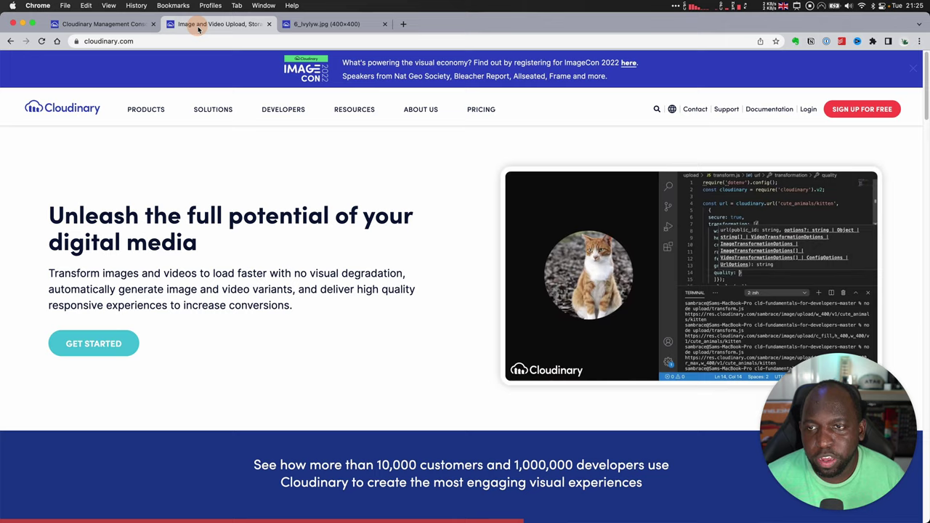
click(202, 25)
click(321, 24)
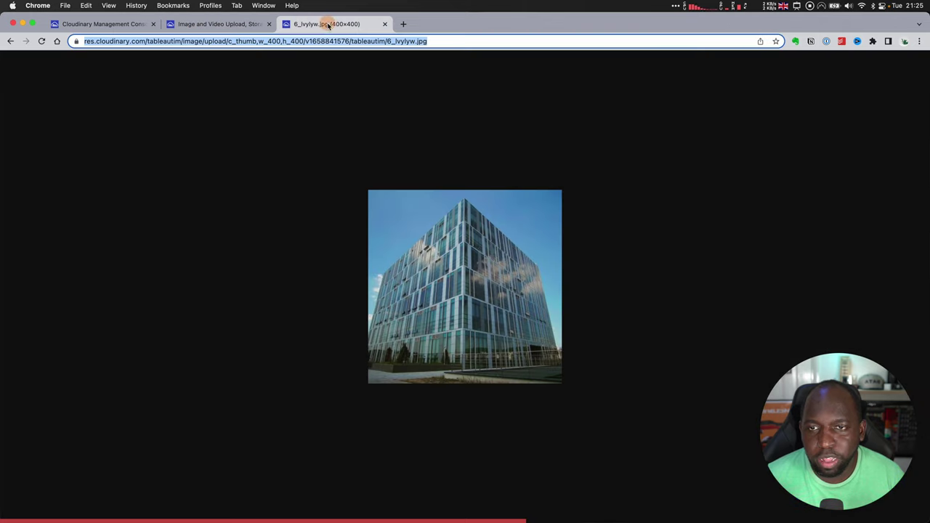
click(246, 49)
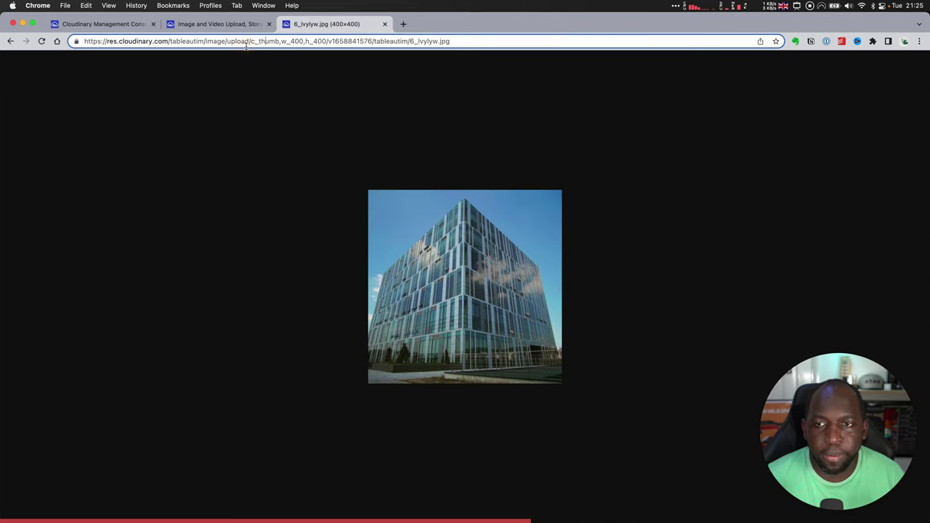
click(299, 52)
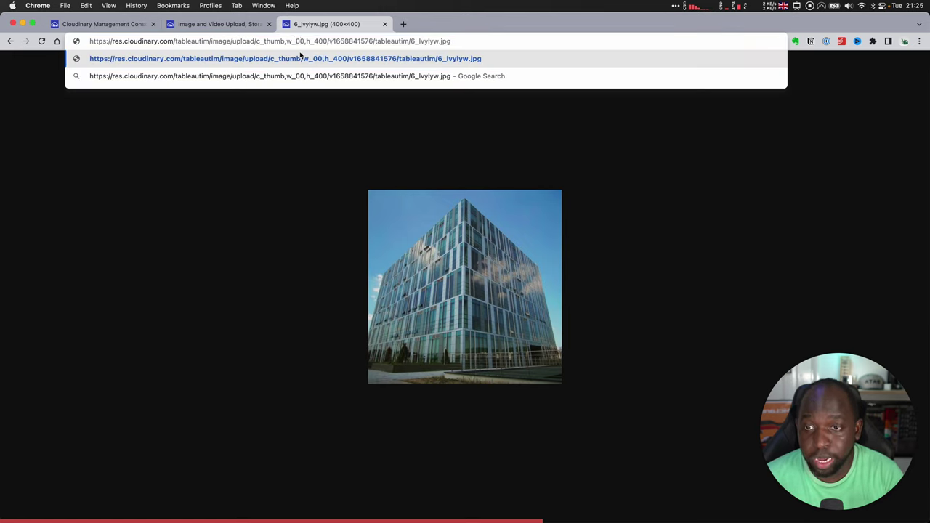
key(BackSpace)
text(3)
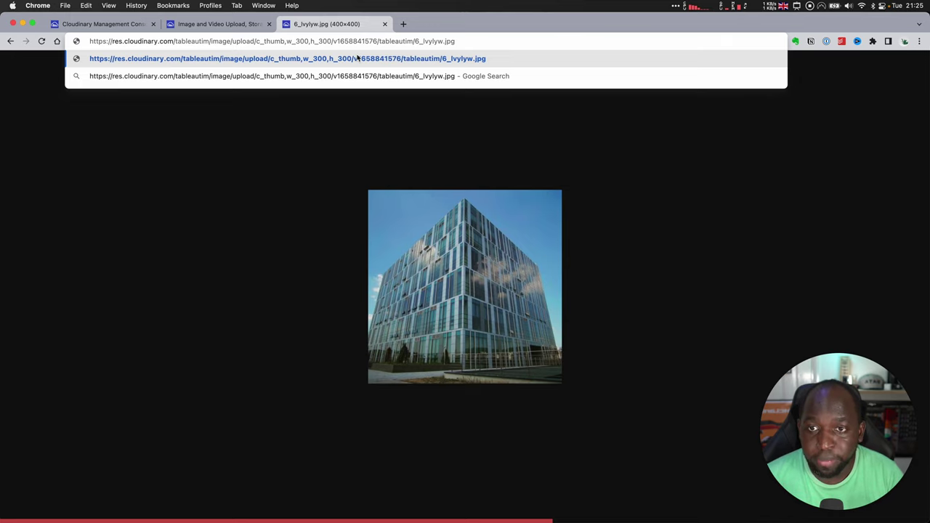
key(Return)
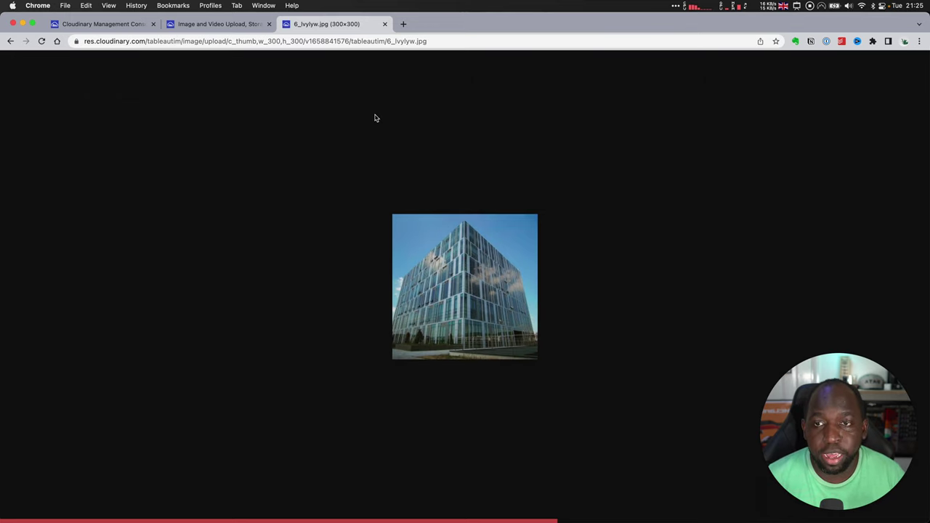
Copy the c_thumb,w_300,h_300 transformation text from the address and return to Tableau.
click(270, 41)
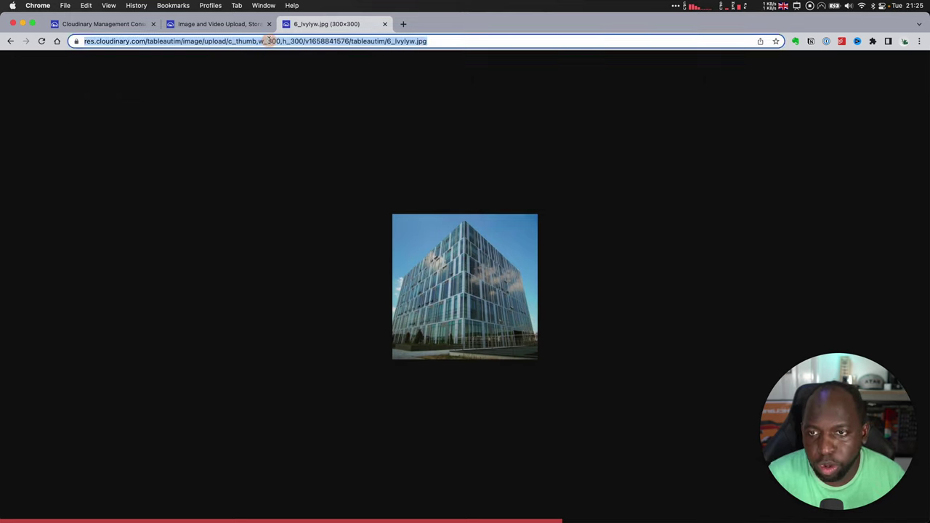
click(245, 41)
drag(251, 42, 325, 42)
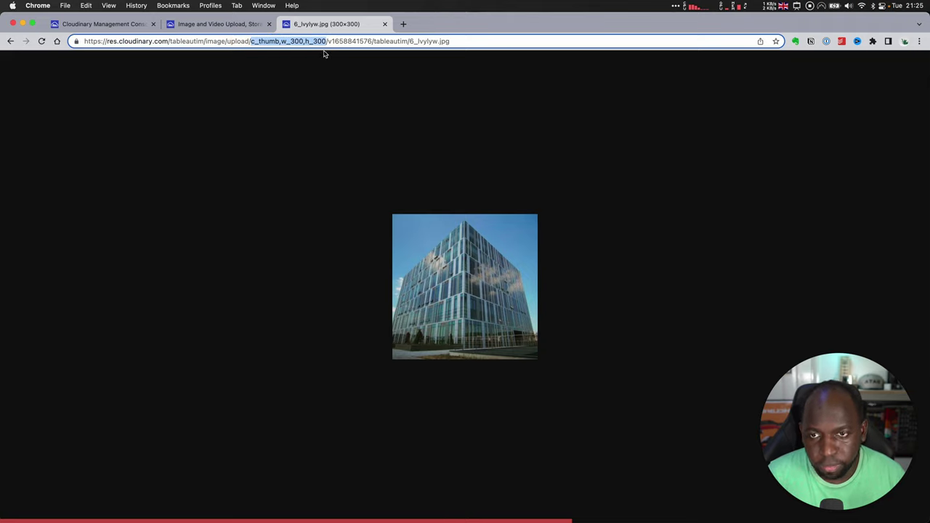
key(super+c)
key(ctrl+Up)
click(317, 343)
Paste c_thumb,w_300,h_300 into the empty quotes, remove the trailing space, and apply it as 300by300.
click(447, 252)
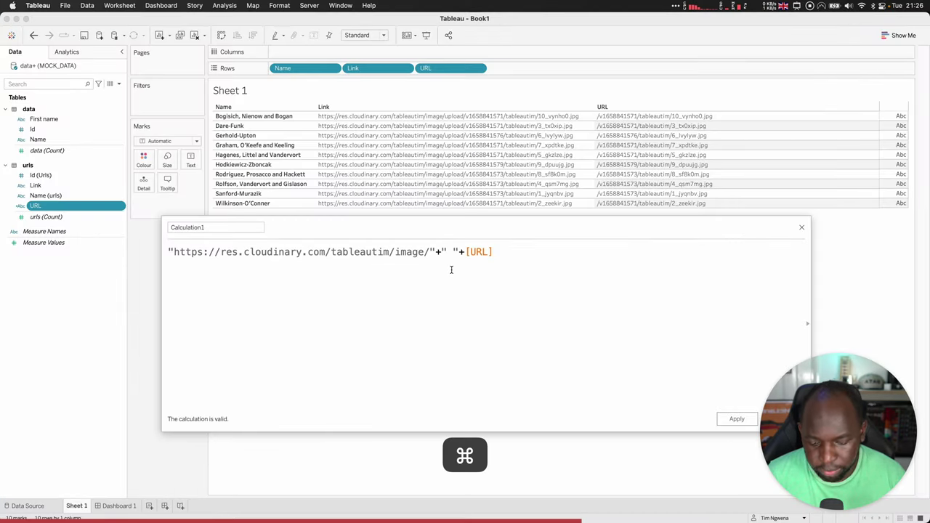
key(super+v)
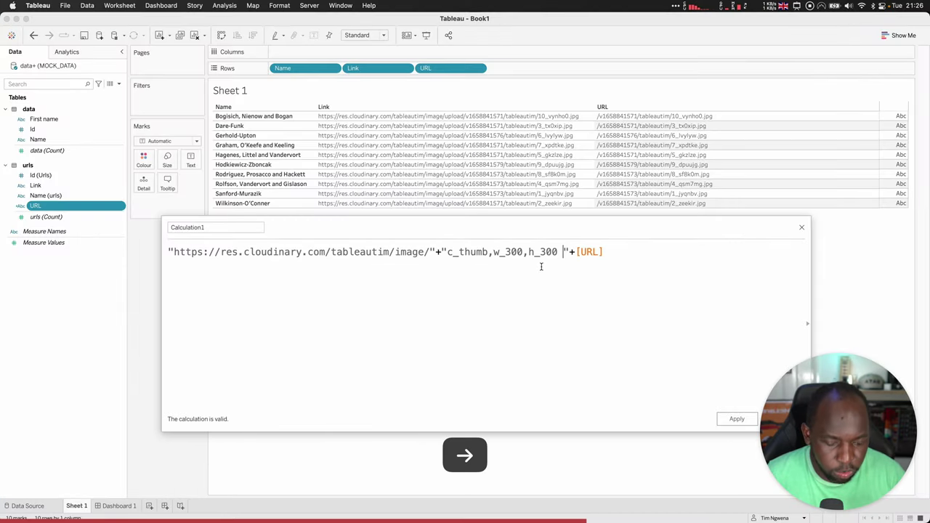
key(Delete)
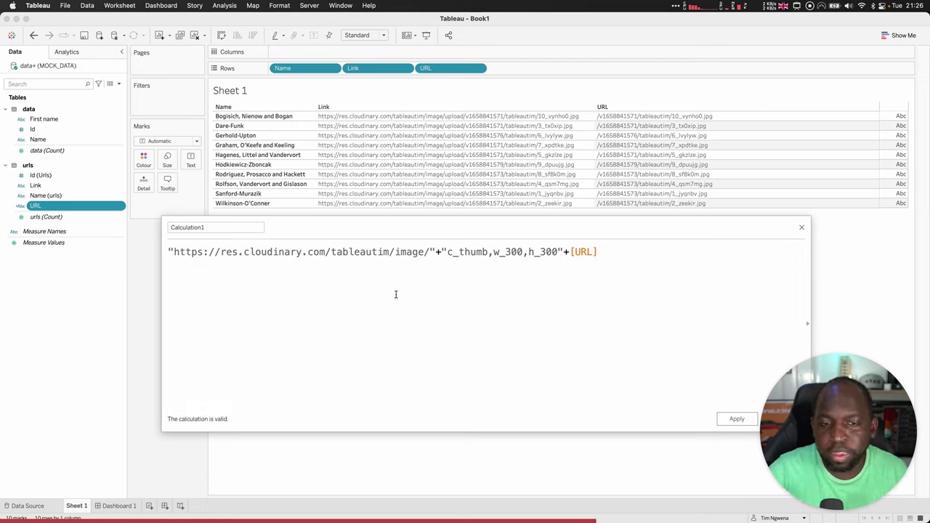
double_click(220, 228)
text(300by300)
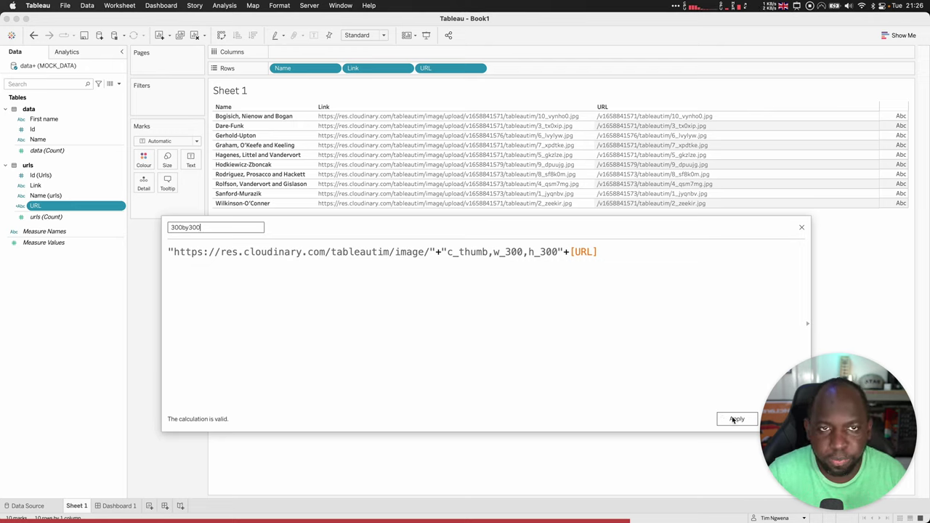
click(738, 422)
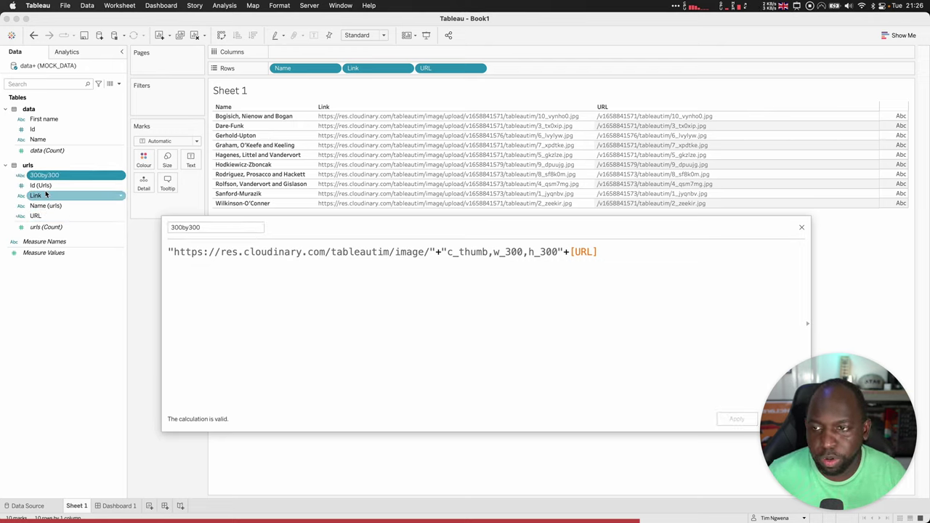
Replace Link with 300by300 in Rows, widen the column to full URLs, and open Dashboard 1.
click(802, 228)
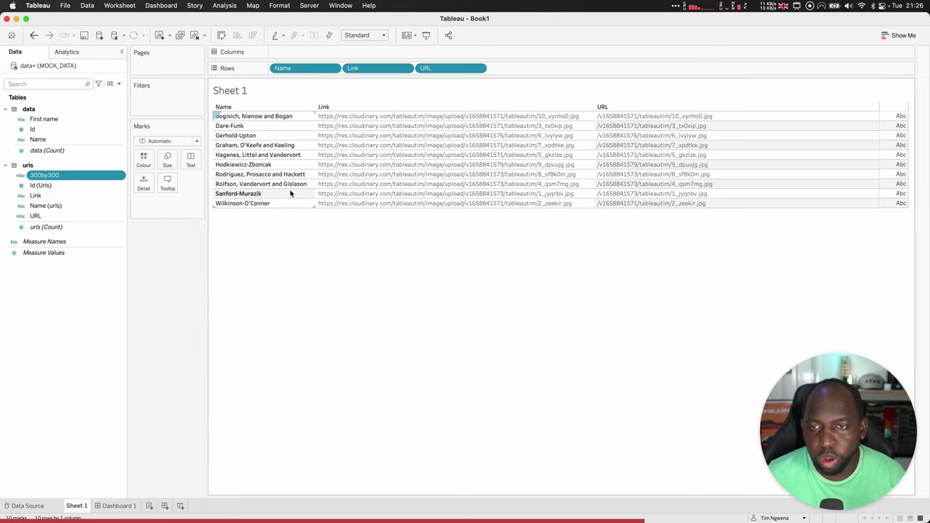
drag(52, 176, 376, 69)
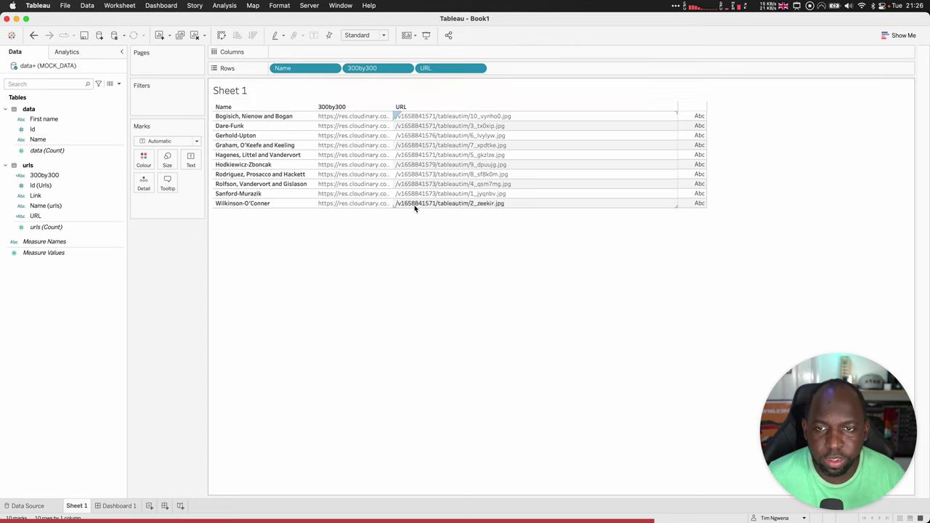
drag(393, 116, 706, 110)
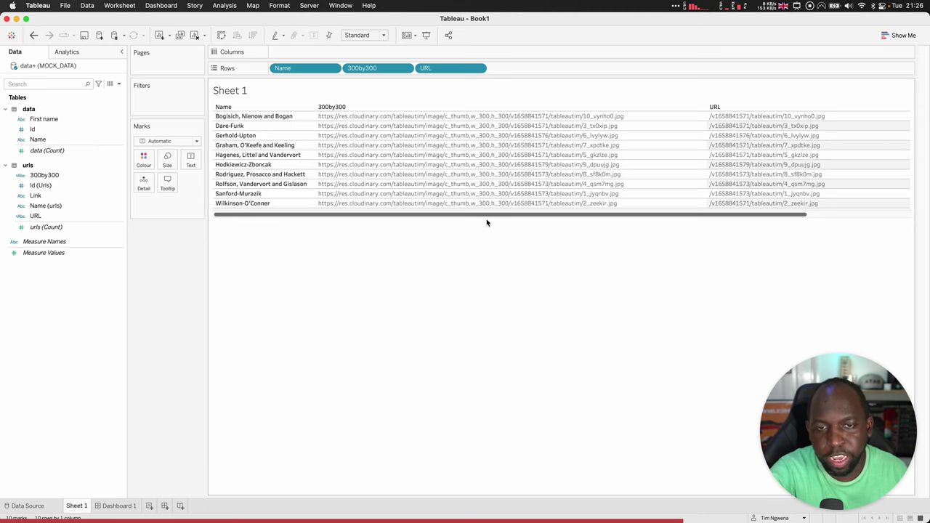
click(118, 506)
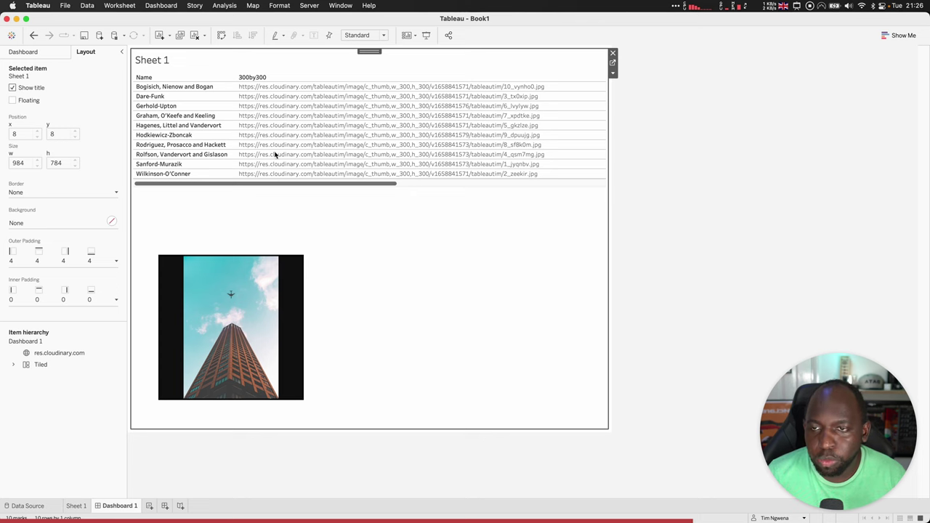
Change the Image dashboard action's URL from <Link> to the 300by300 field.
click(160, 6)
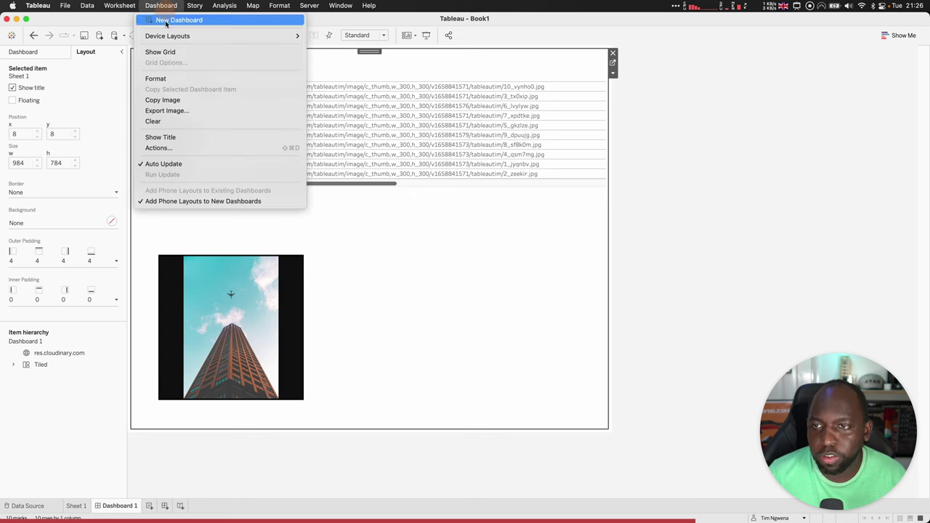
click(159, 148)
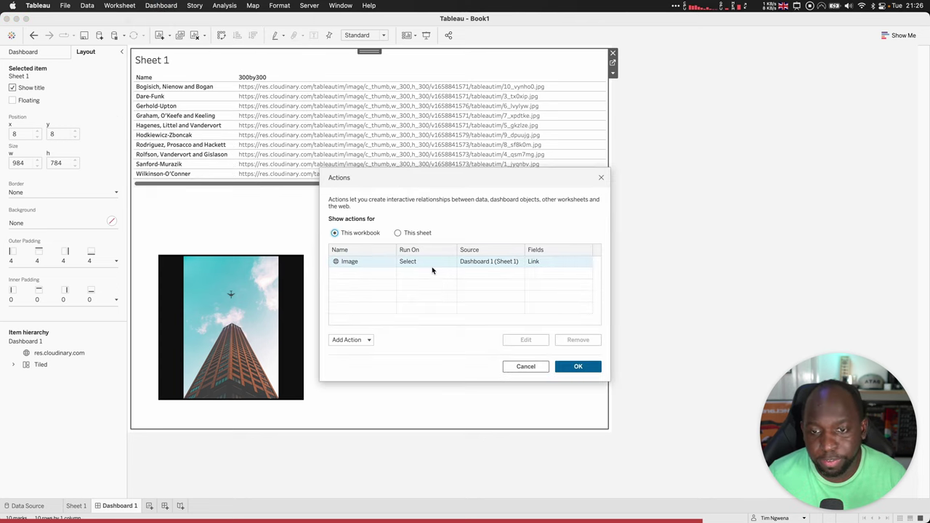
click(431, 266)
click(526, 340)
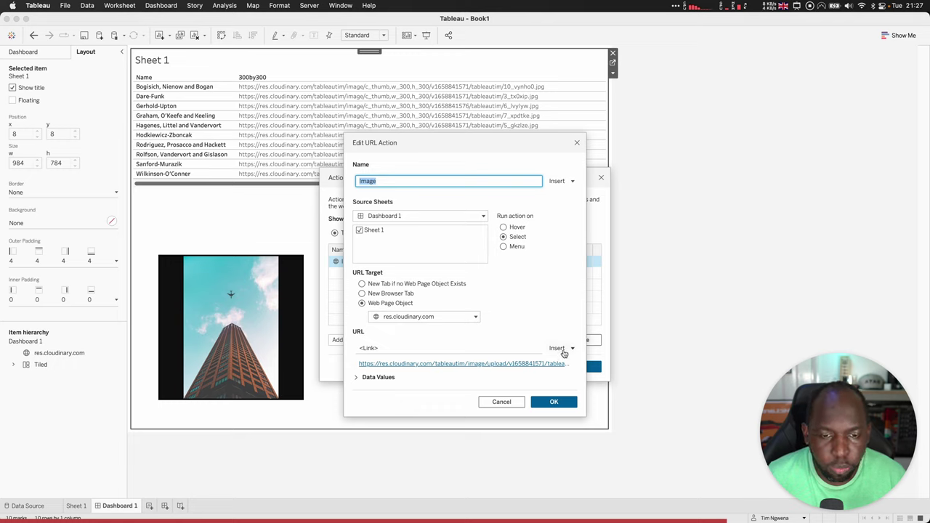
click(434, 347)
key(BackSpace)
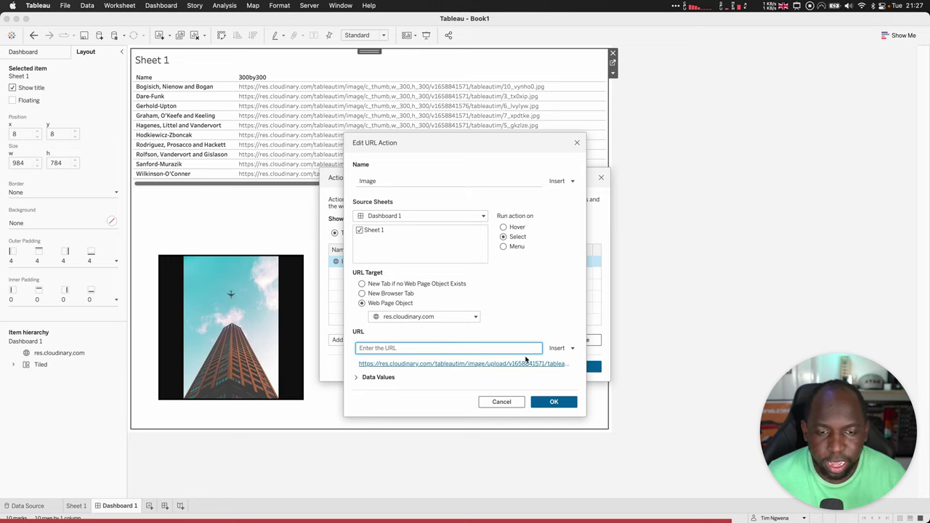
click(559, 350)
click(490, 386)
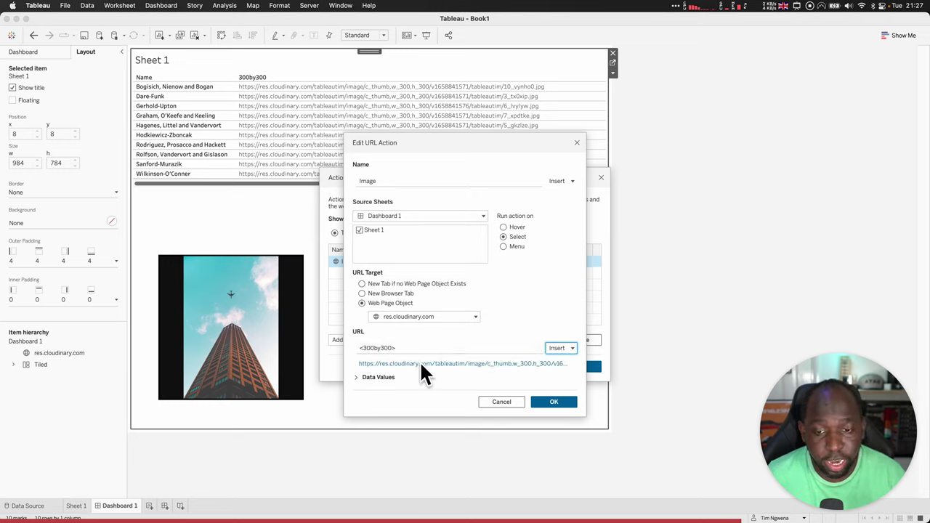
click(554, 402)
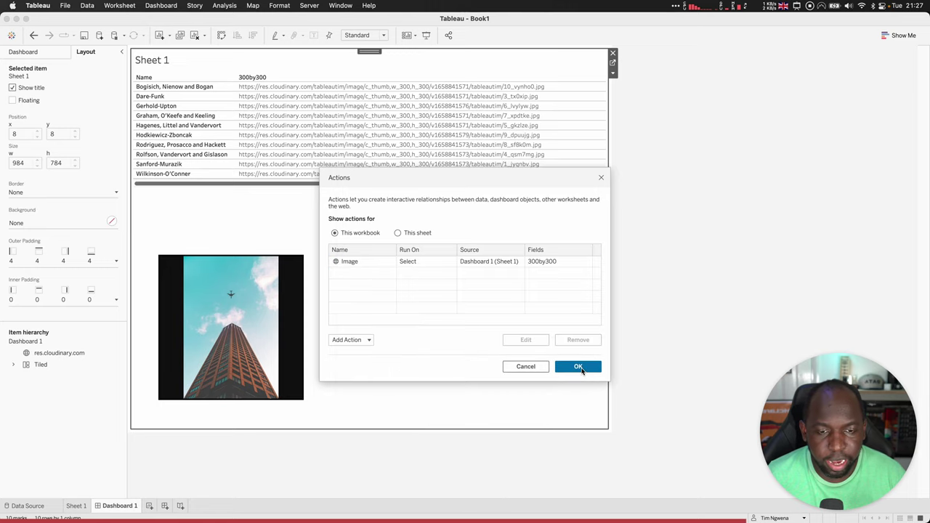
click(580, 367)
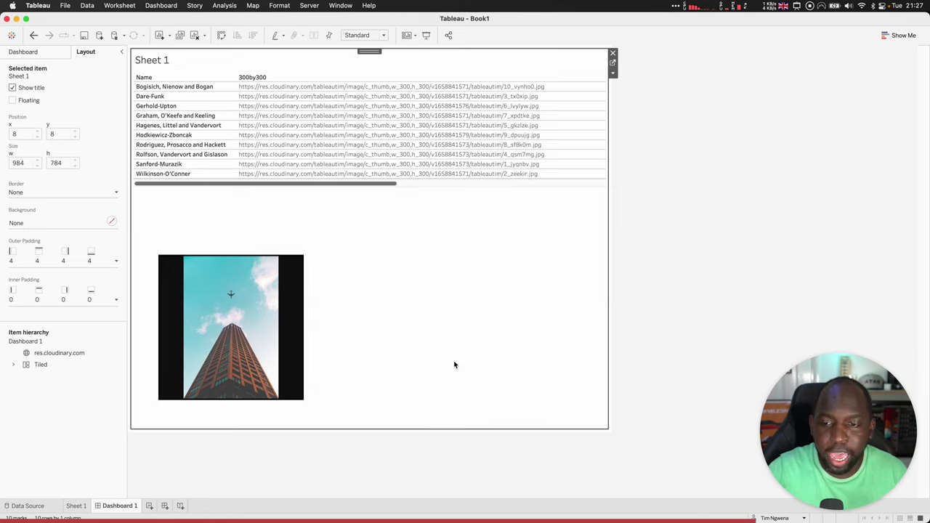
click(329, 146)
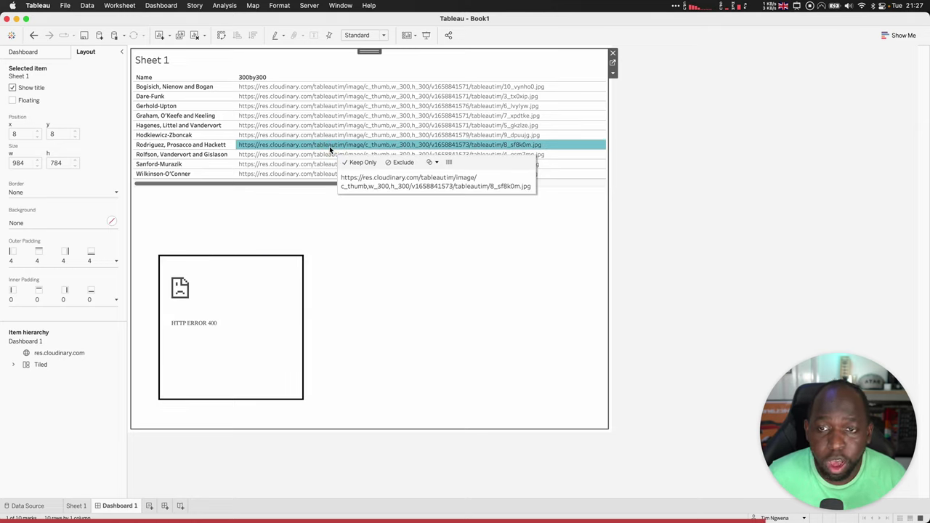
click(163, 6)
click(174, 148)
click(409, 262)
click(518, 339)
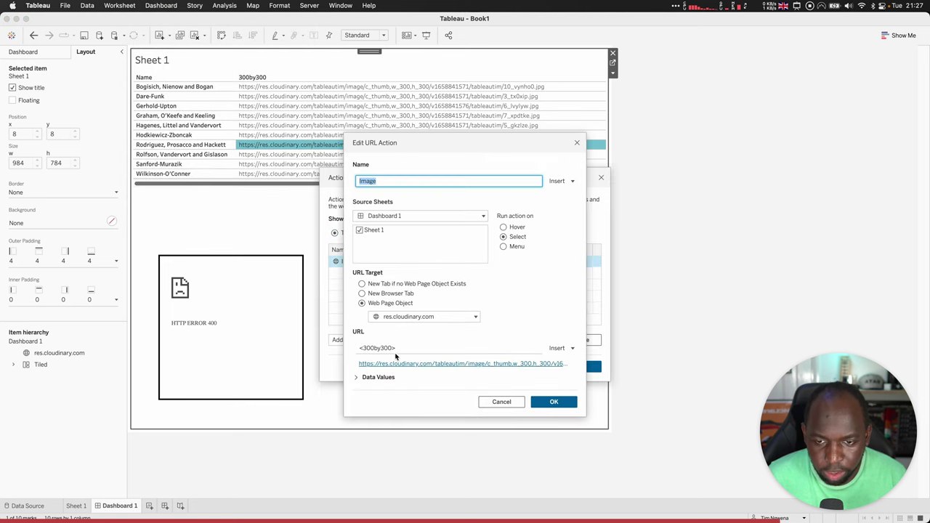
click(410, 348)
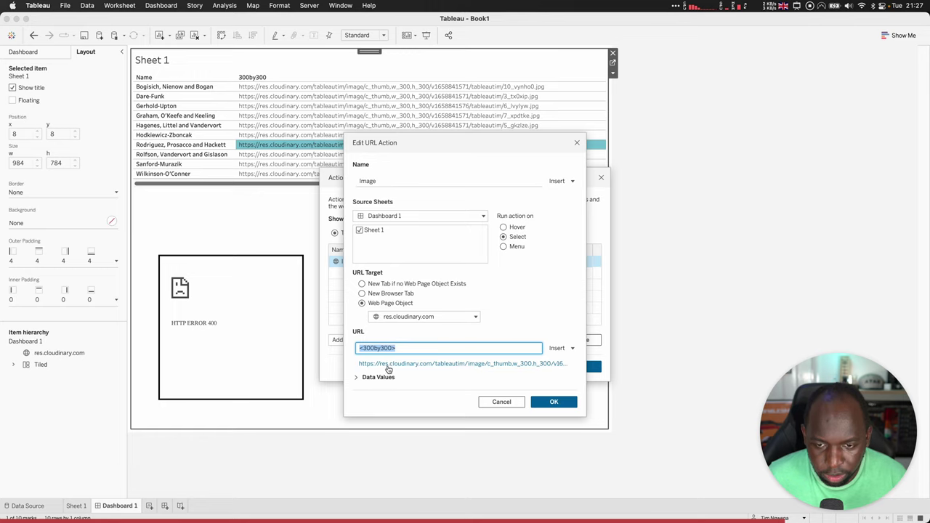
click(389, 364)
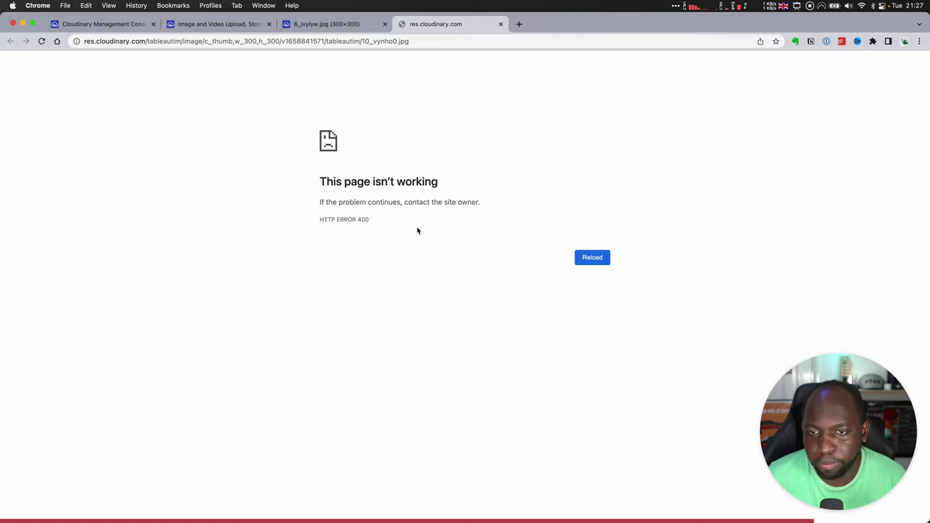
key(ctrl+Up)
click(298, 365)
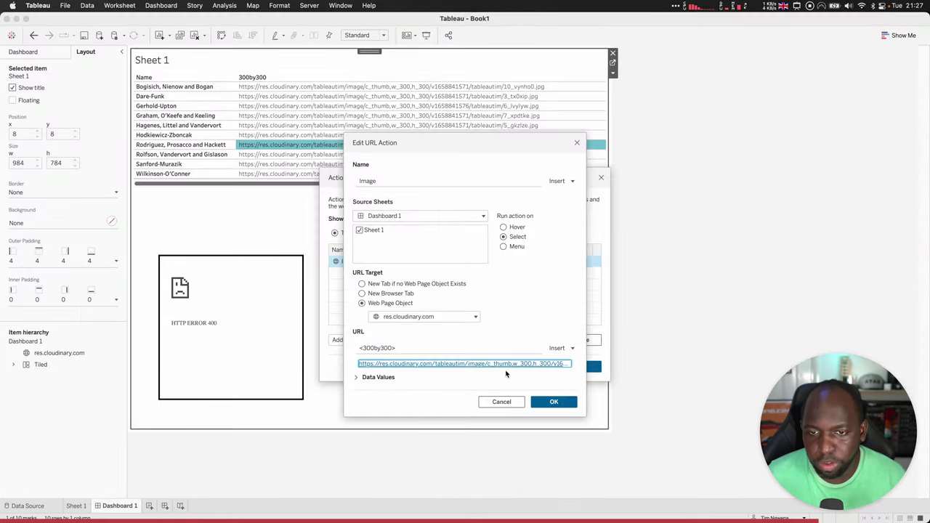
click(576, 142)
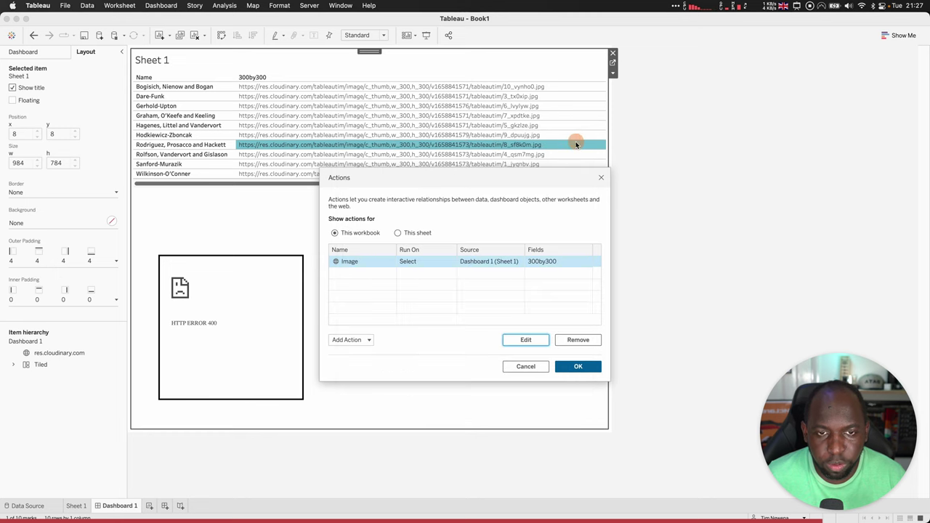
click(600, 179)
click(287, 220)
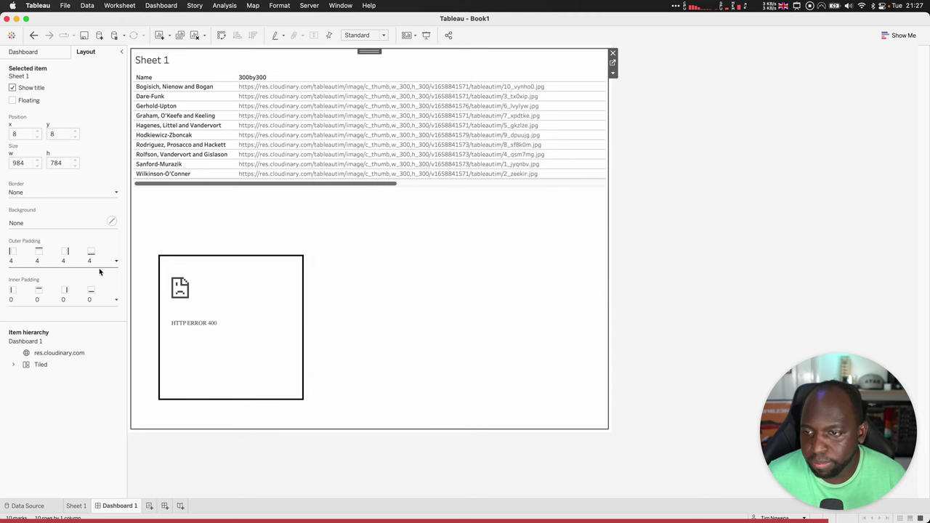
On Sheet 1, edit the 300by300 calculation to add upload/ after image/ and apply it.
click(76, 505)
click(45, 175)
right_click(45, 179)
click(74, 231)
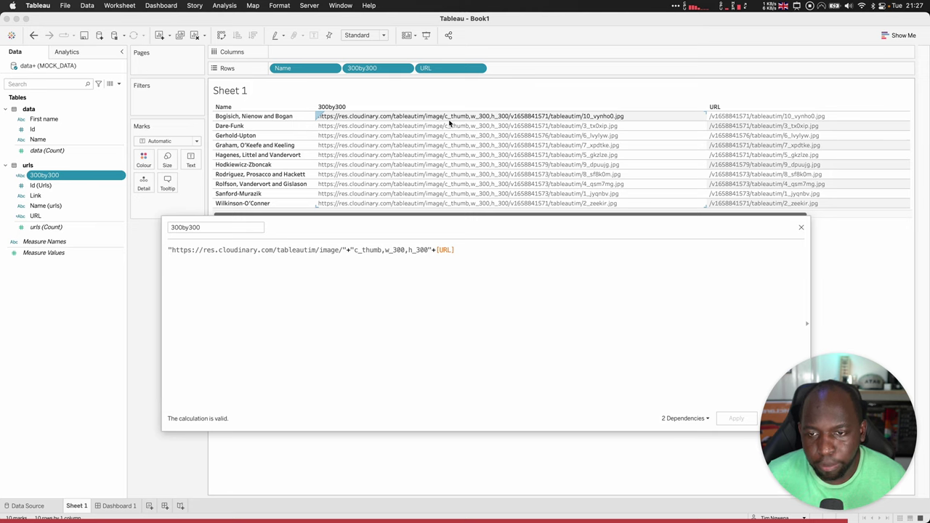
click(342, 251)
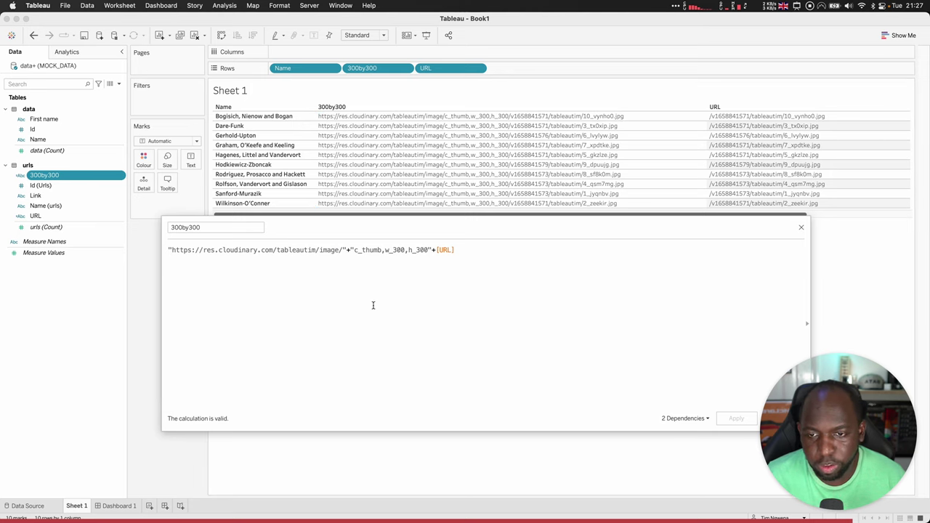
text(upload/)
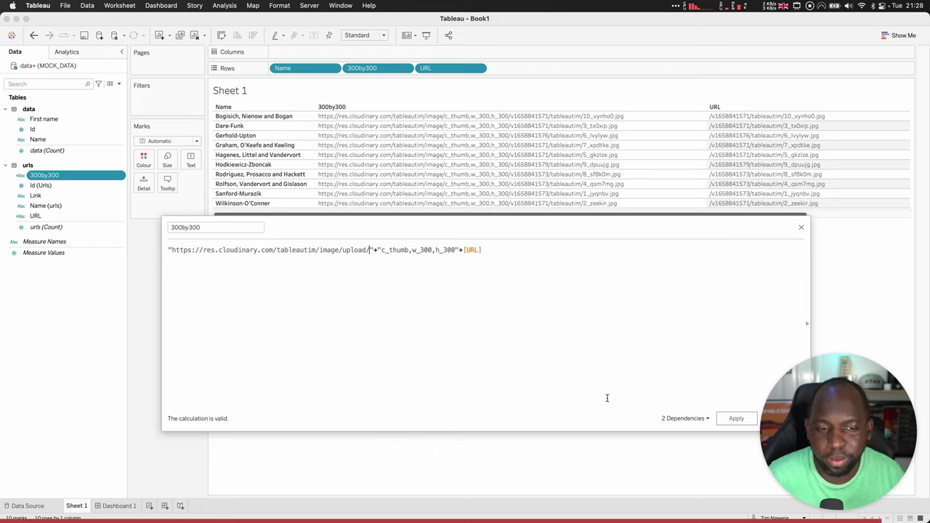
click(734, 420)
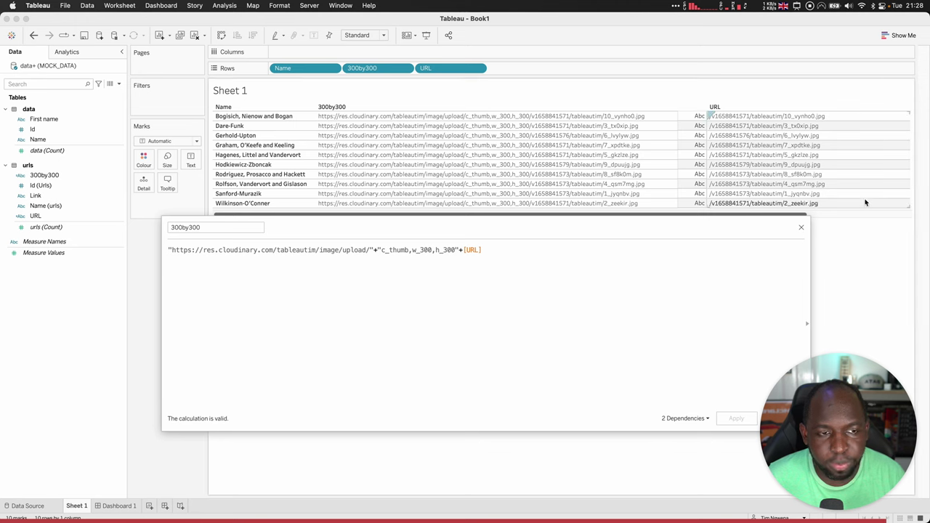
click(799, 230)
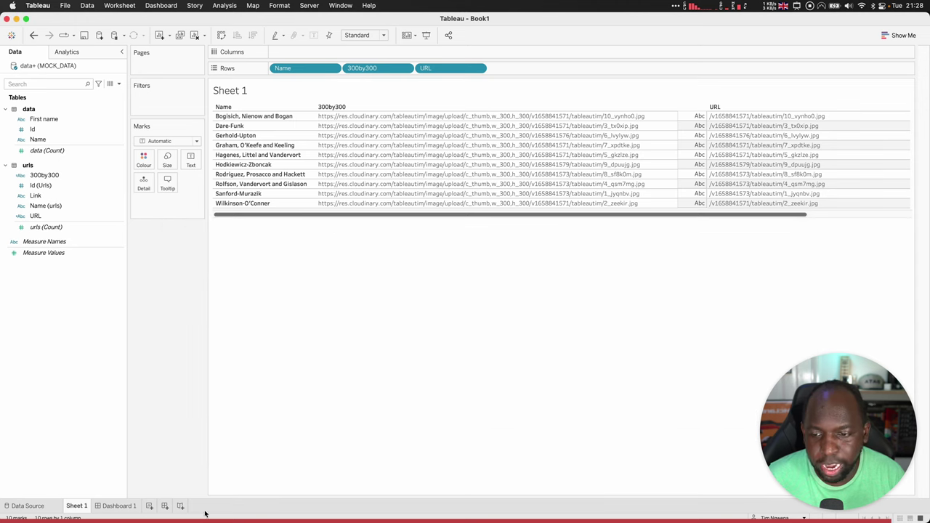
On Dashboard 1, select the Rodriguez row, then the ninth row, to load their 300x300 Cloudinary images.
click(116, 507)
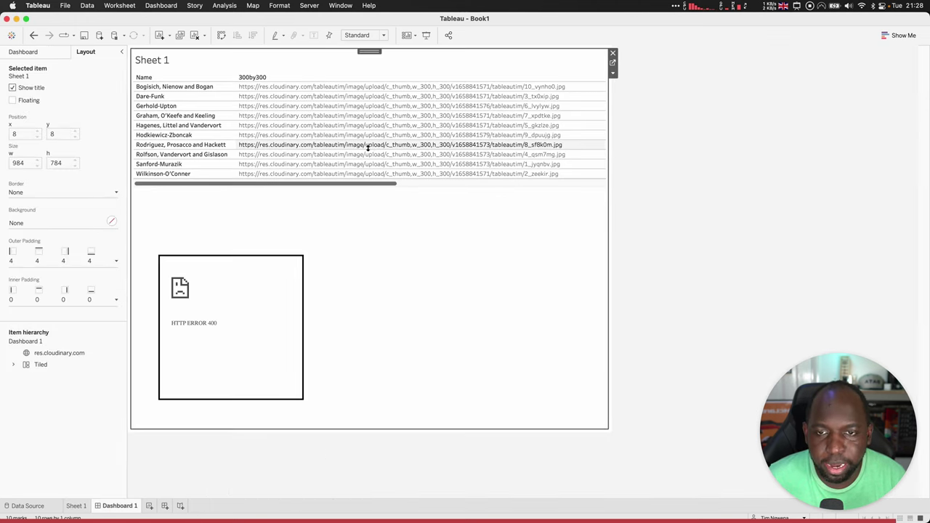
click(367, 145)
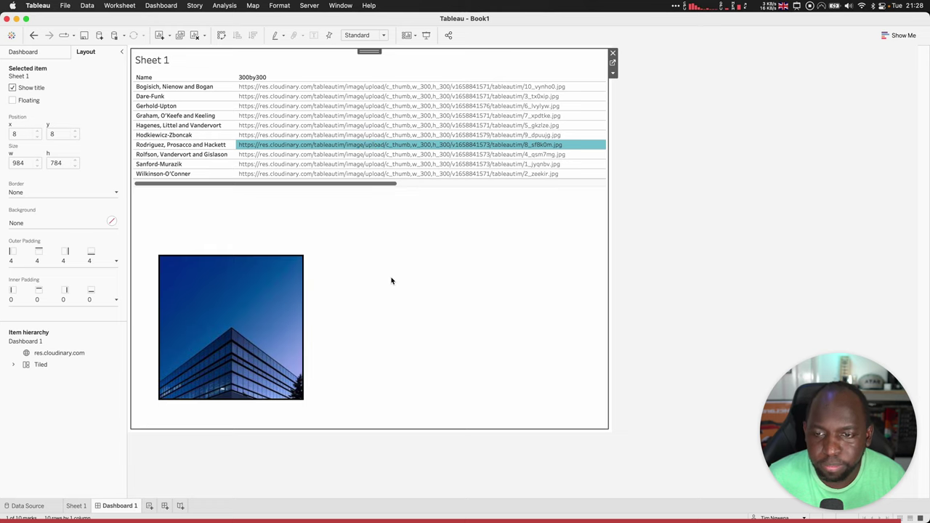
click(379, 165)
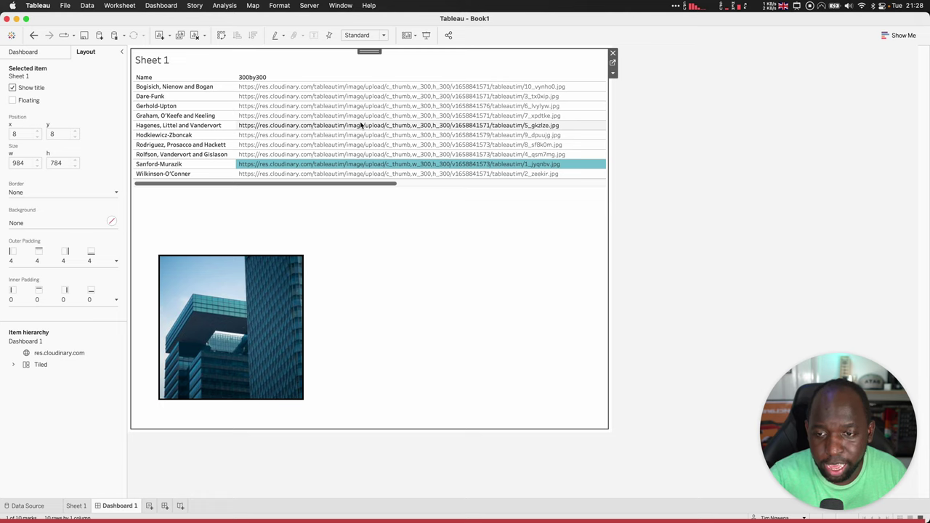
key(ctrl+Up)
In Chrome's Cloudinary console tab, close the asset view and go to Transformations.
click(276, 353)
click(193, 24)
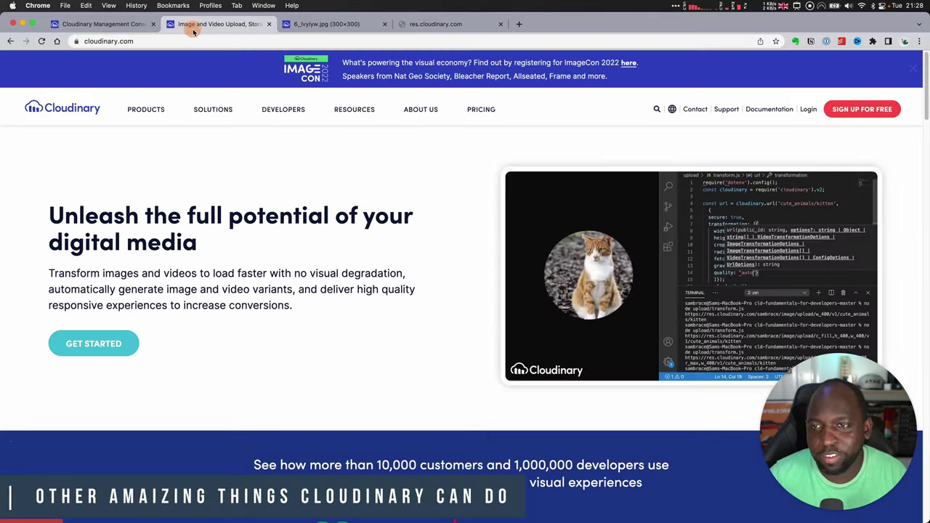
click(131, 24)
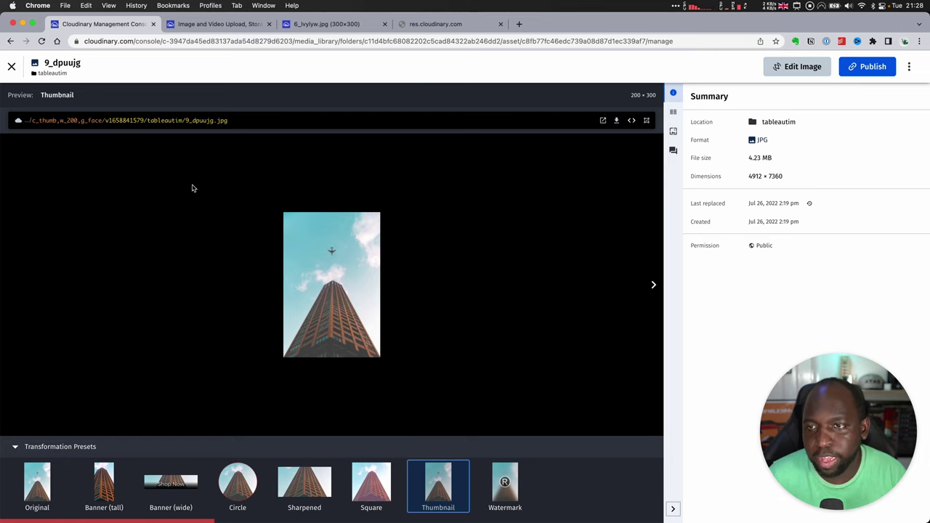
click(12, 68)
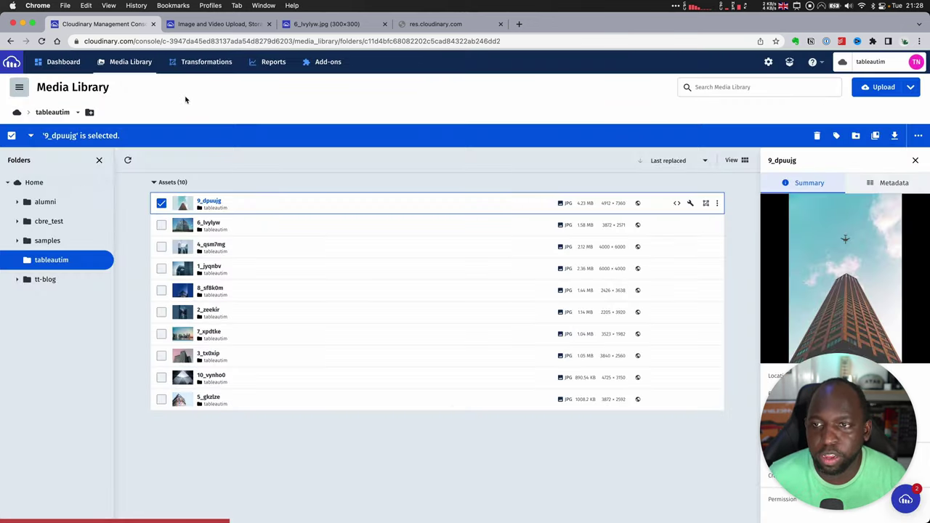
click(200, 62)
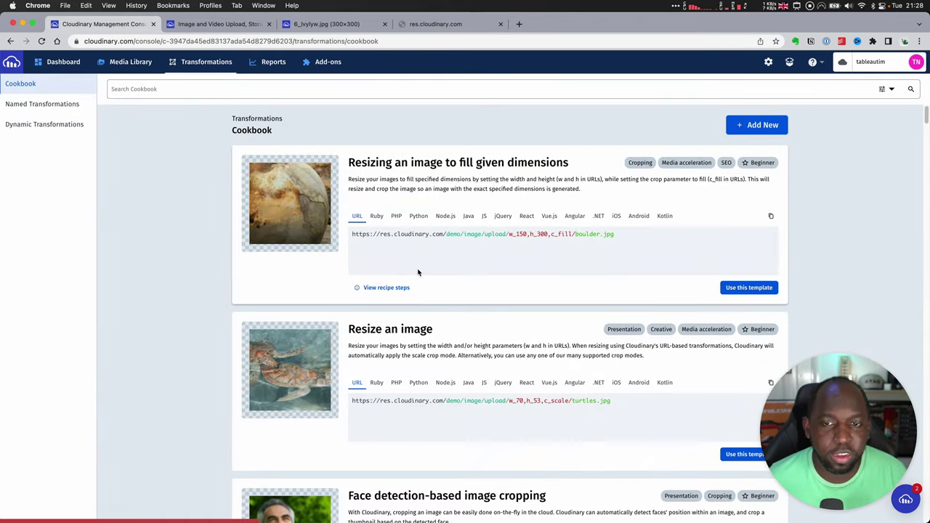
Scroll through the Cookbook recipe cards down to the Customize color saturation example.
scroll(418, 273, down, 2)
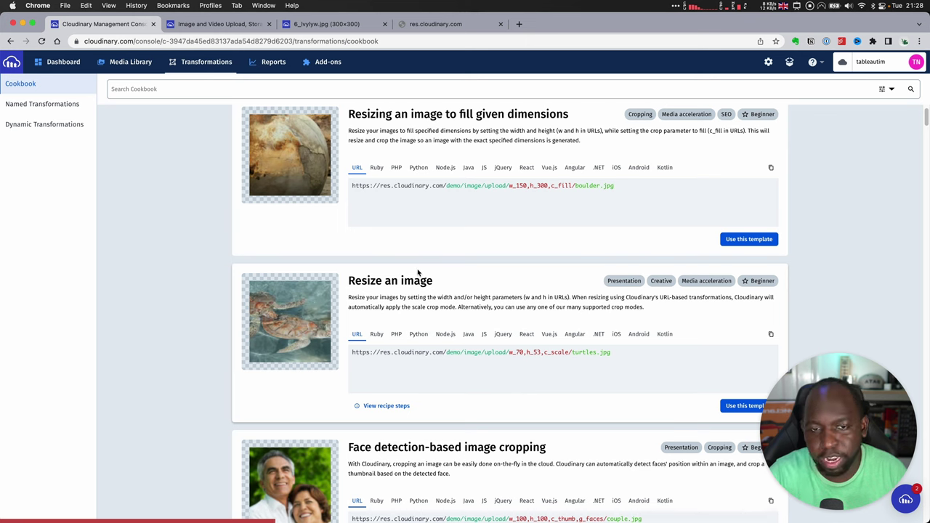
scroll(419, 273, down, 2)
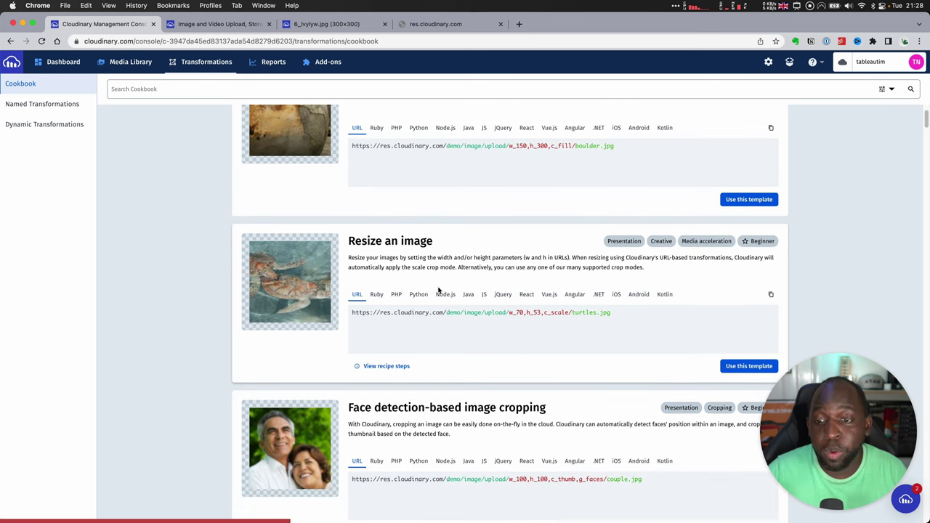
scroll(468, 308, down, 4)
scroll(468, 307, down, 3)
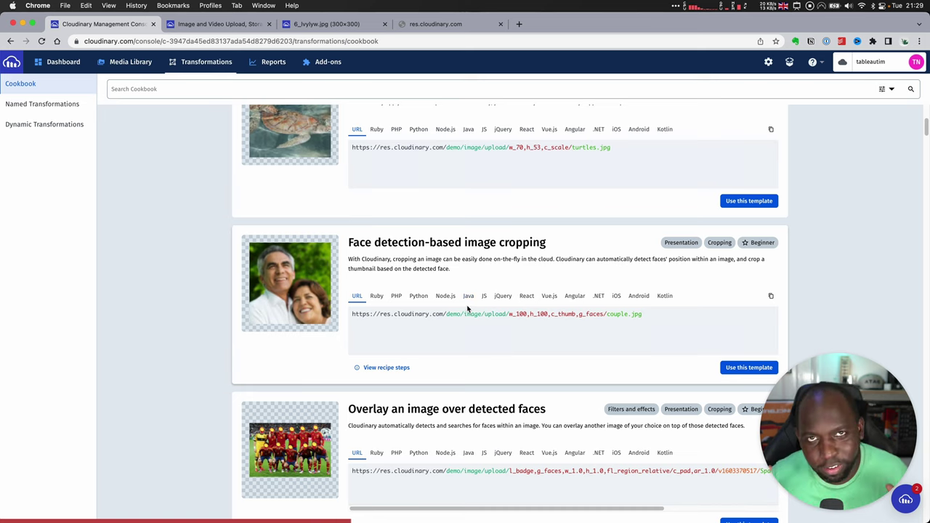
scroll(468, 308, down, 5)
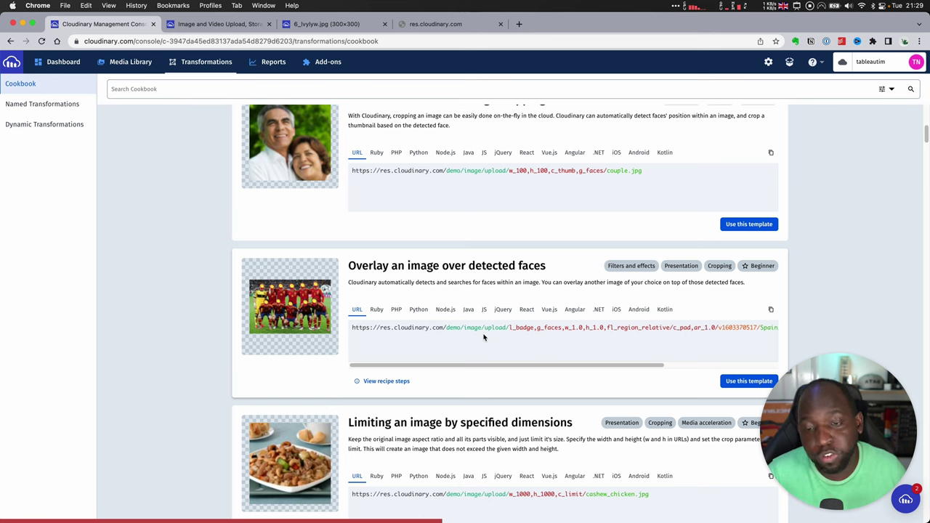
scroll(484, 336, down, 5)
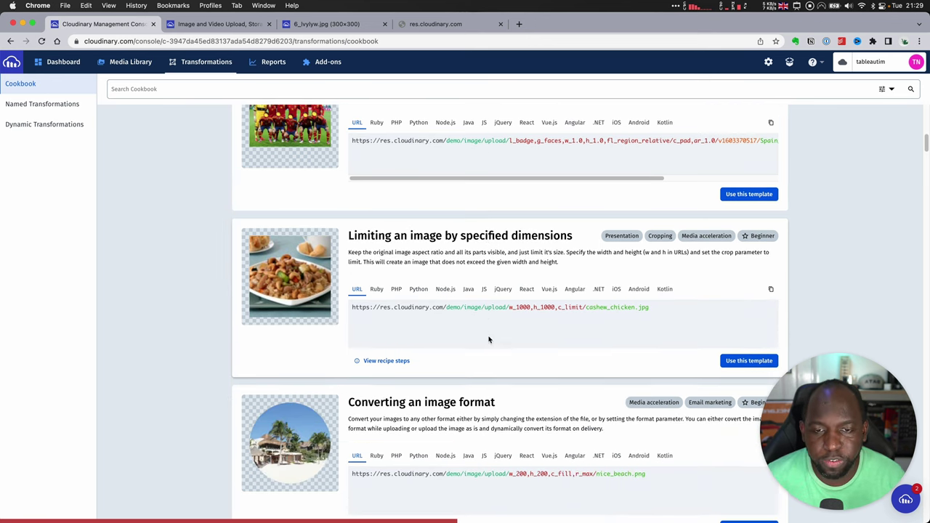
scroll(488, 339, down, 15)
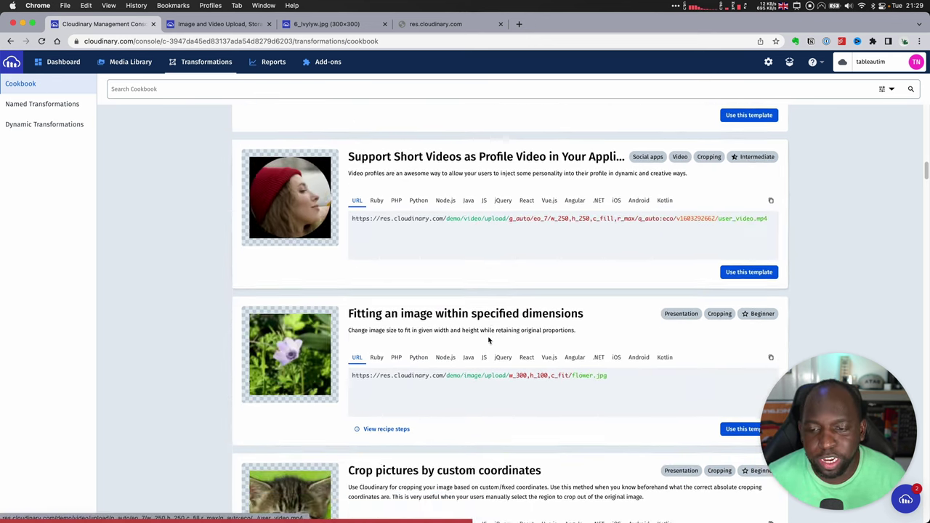
scroll(488, 340, down, 20)
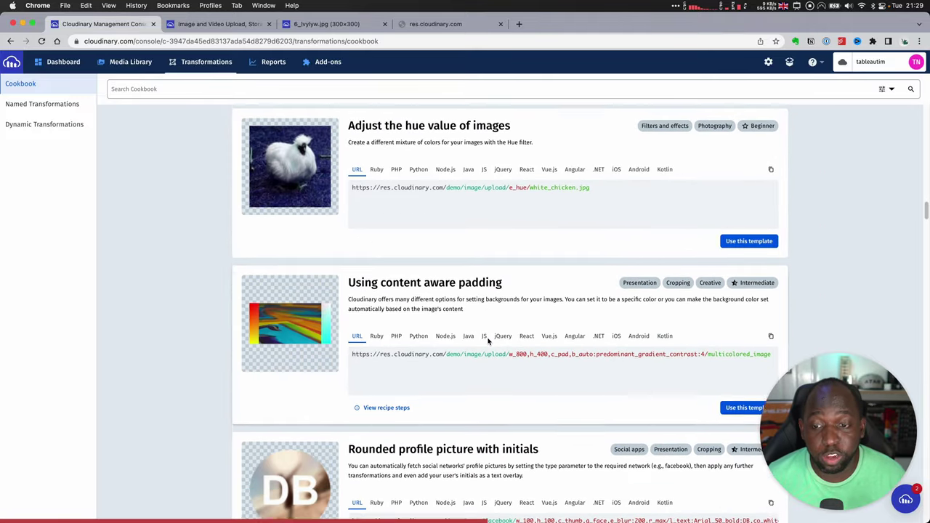
scroll(488, 342, down, 18)
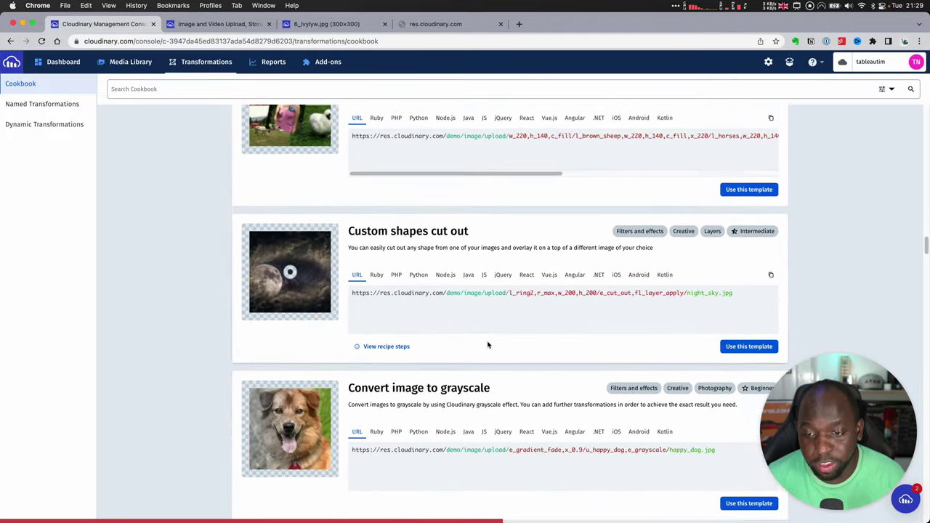
scroll(489, 345, down, 19)
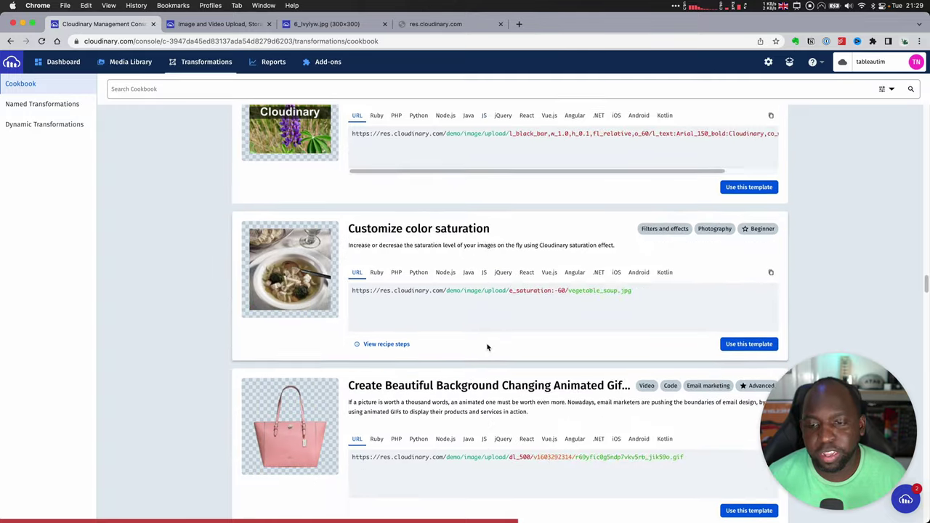
scroll(488, 348, down, 7)
scroll(488, 348, up, 8)
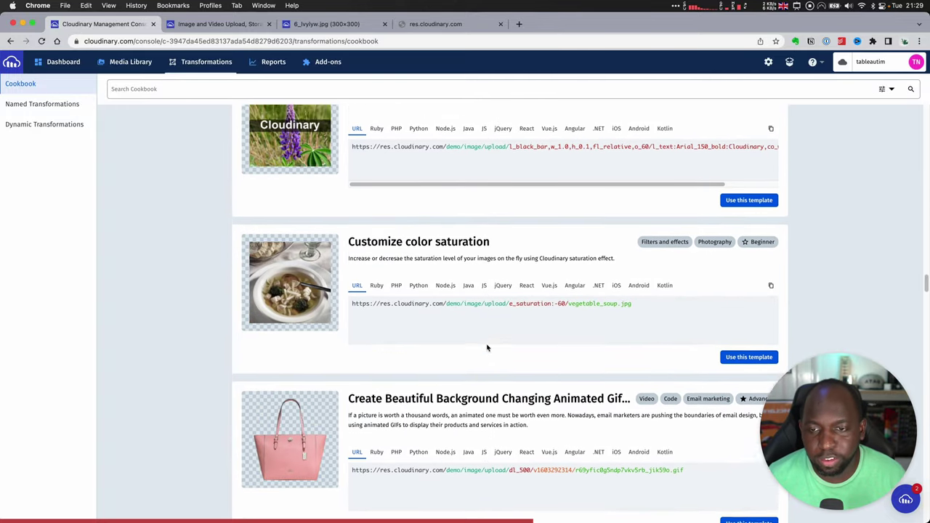
Scroll past the last Cookbook recipes, then view the Dashboard's Free plan usage of 0.77 of 25 credits.
scroll(487, 348, down, 3)
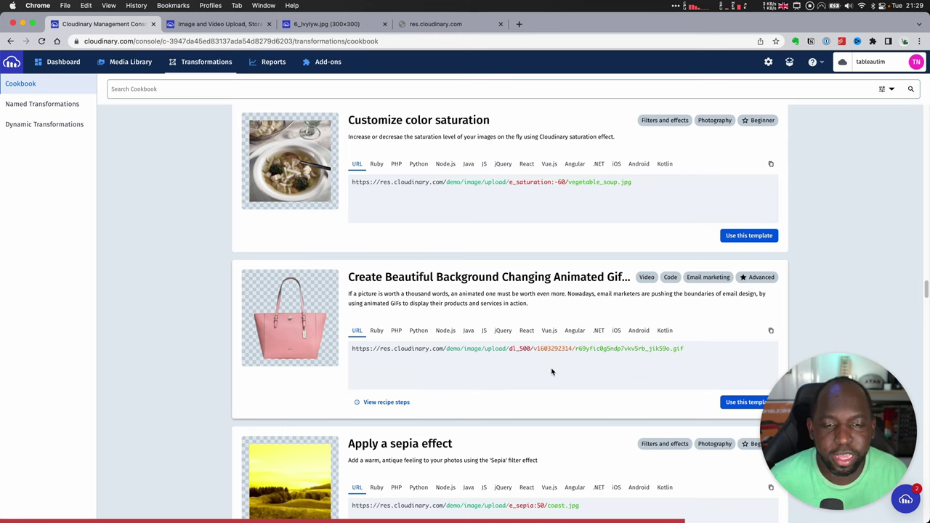
scroll(552, 372, down, 6)
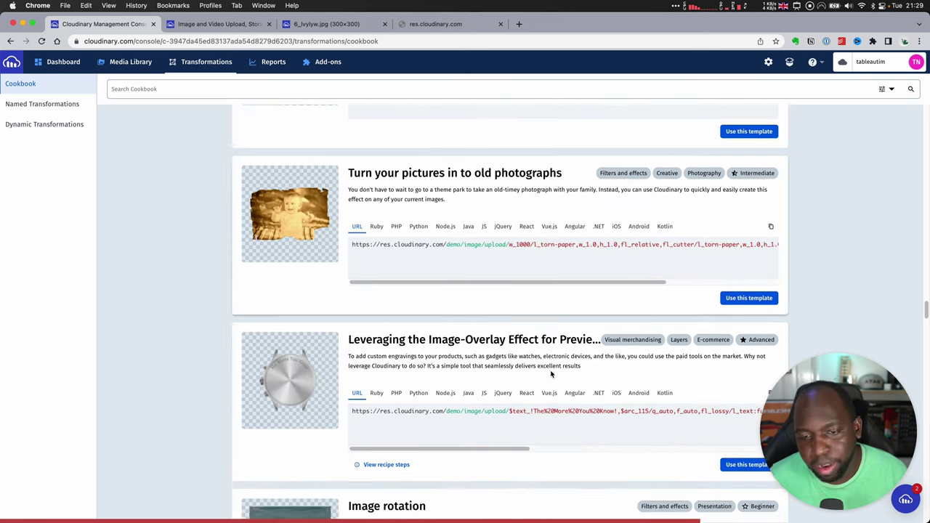
scroll(551, 373, down, 5)
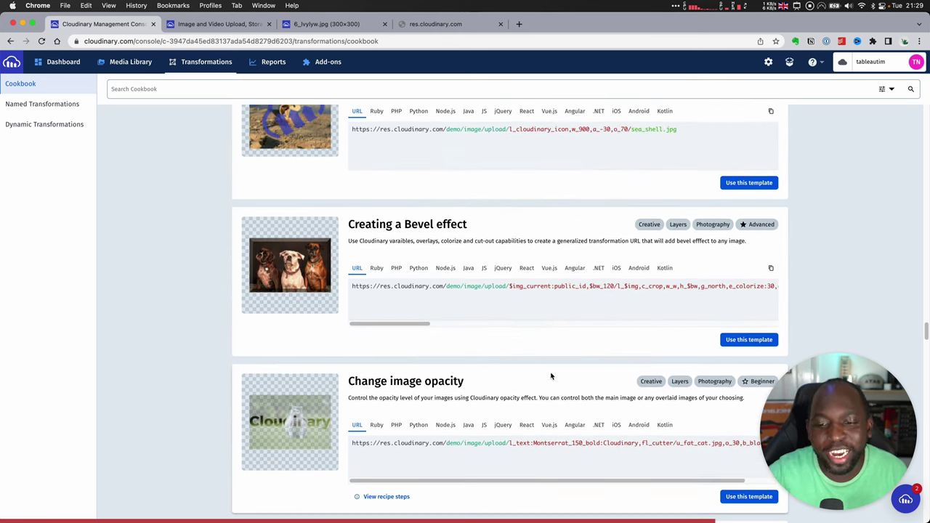
scroll(551, 376, down, 8)
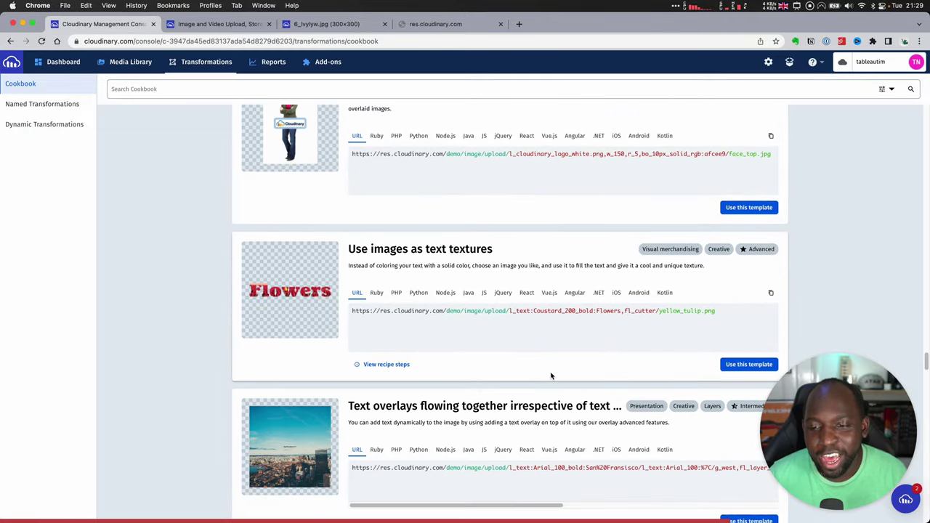
scroll(552, 375, down, 7)
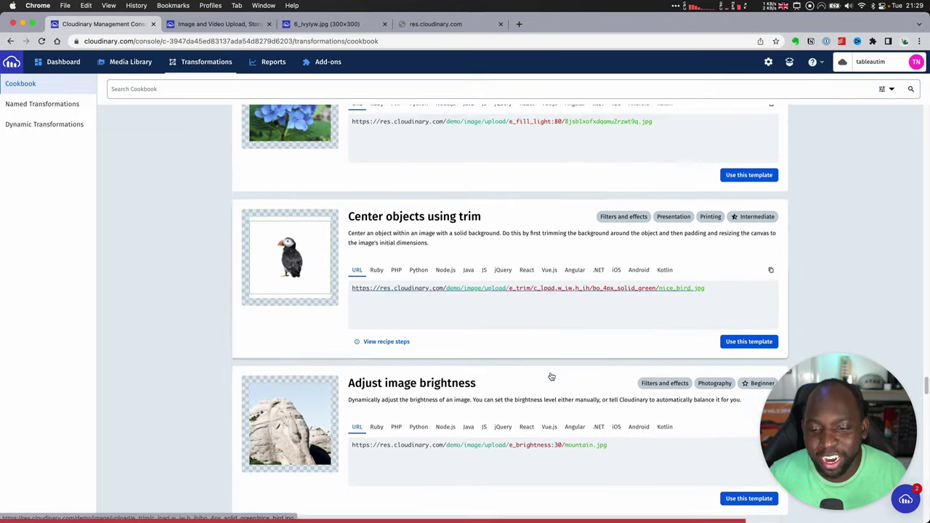
scroll(551, 376, down, 5)
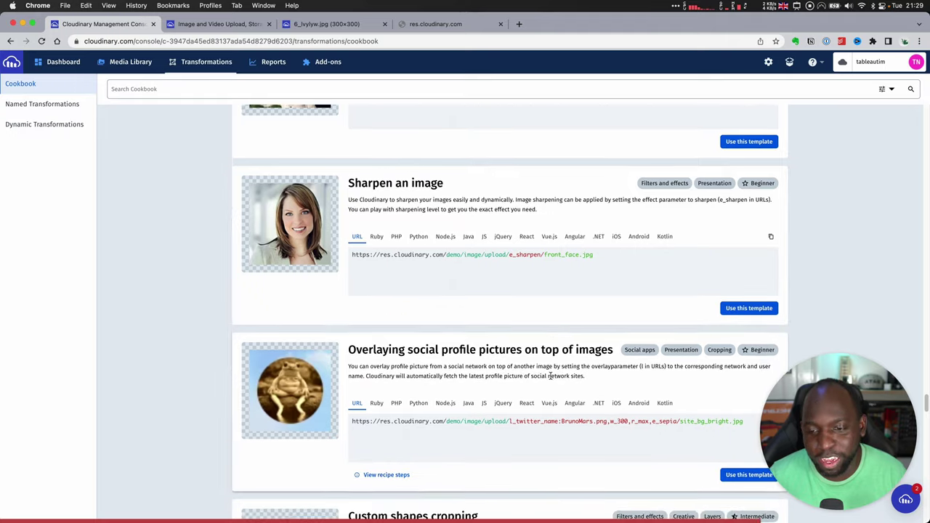
scroll(552, 375, down, 7)
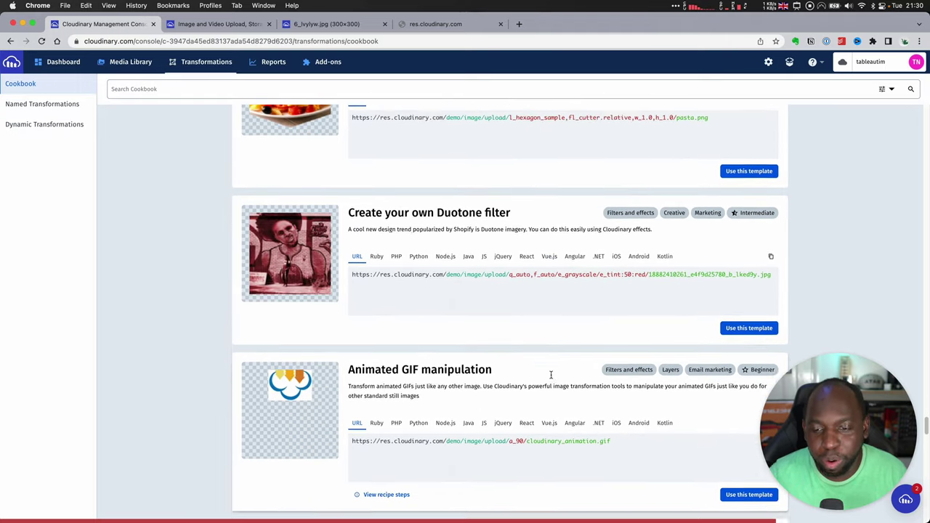
scroll(551, 375, down, 10)
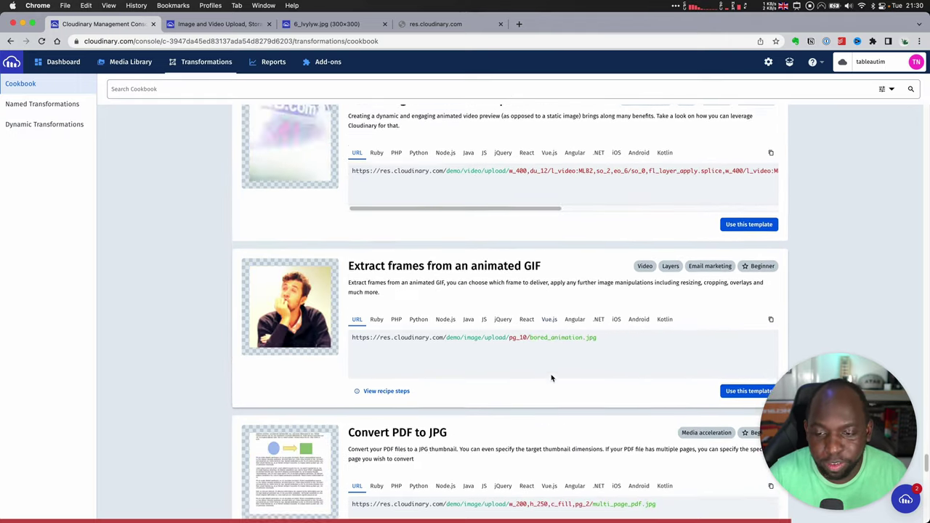
scroll(552, 377, down, 6)
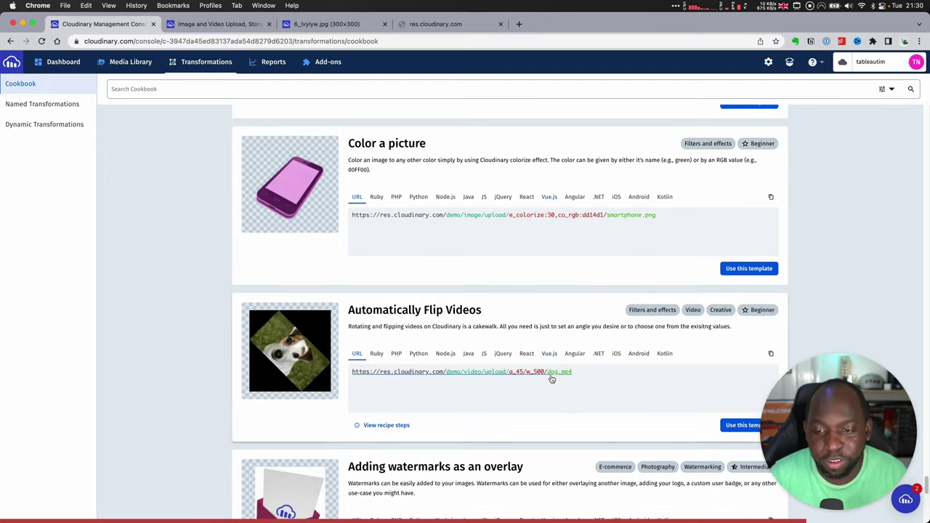
scroll(552, 379, down, 6)
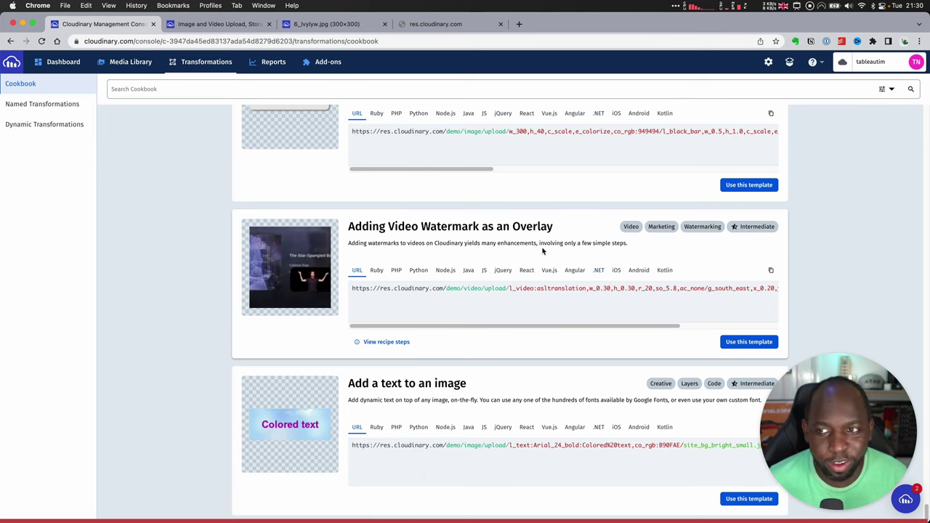
click(64, 64)
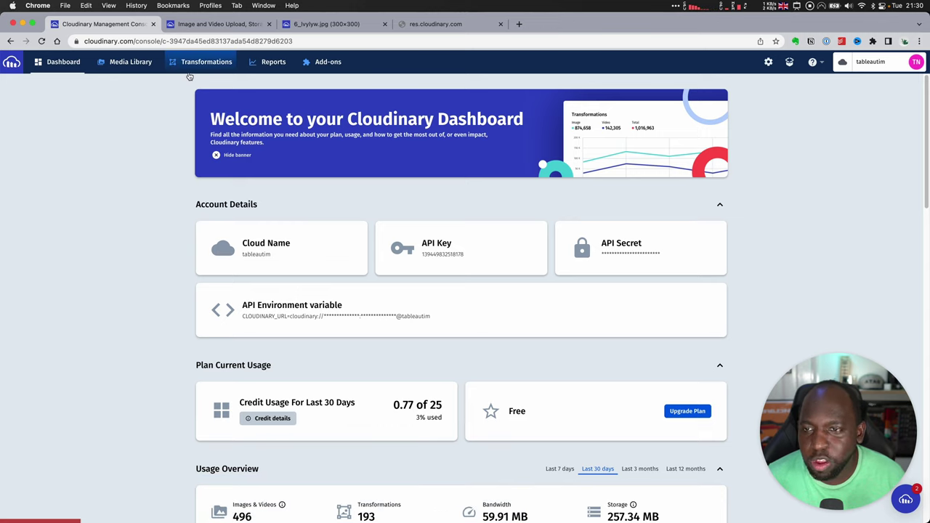
Open the Account settings page listing the Free Plan and the Plus, Advanced and Advanced Extra upgrades.
click(872, 62)
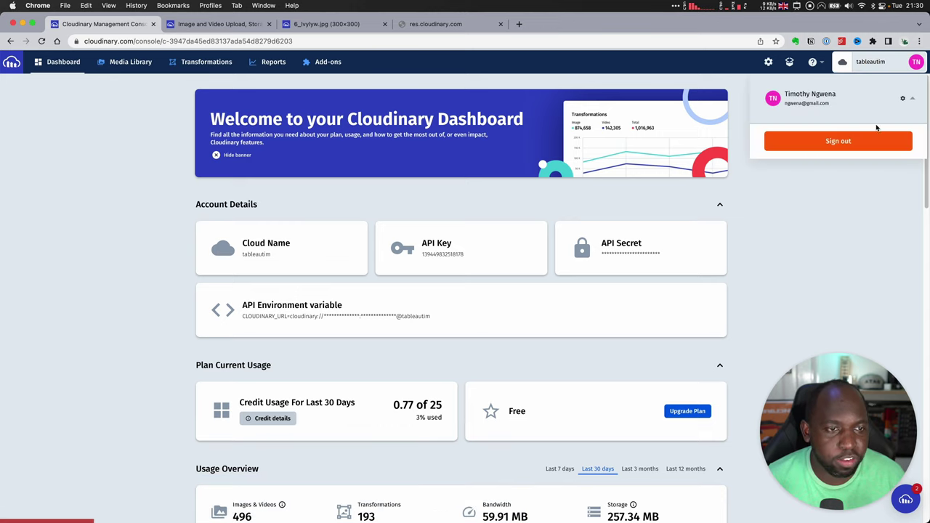
click(902, 99)
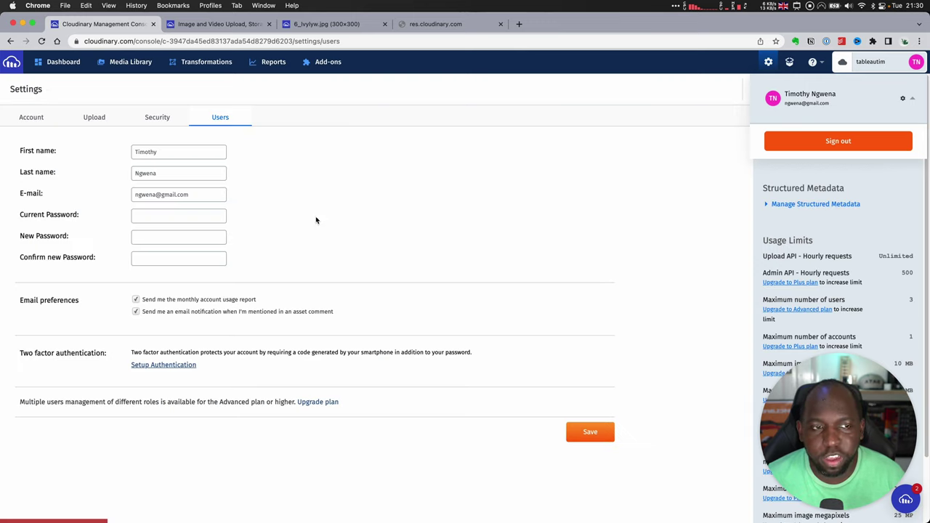
click(44, 118)
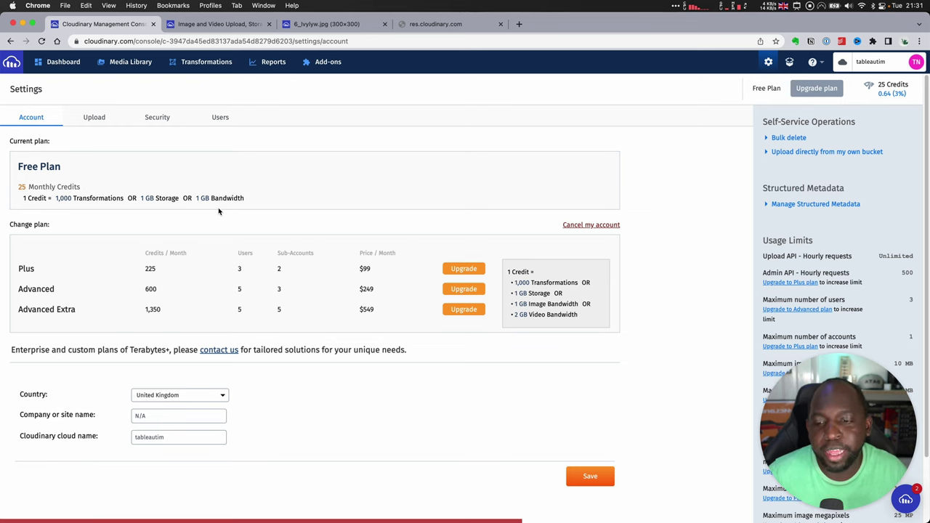
key(ctrl+Up)
In Tableau's Data Source page, preview the urls sheet's Link and Name rows, then close the preview.
click(356, 310)
click(34, 507)
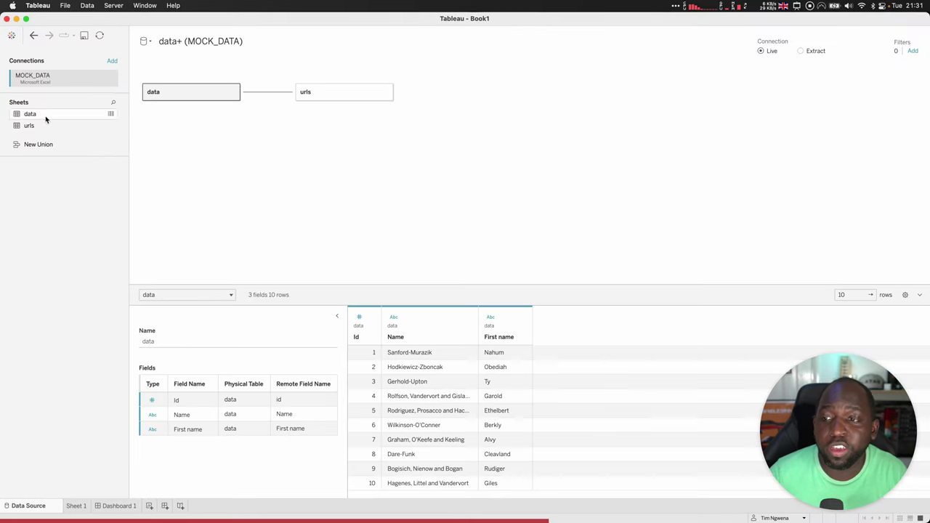
click(110, 126)
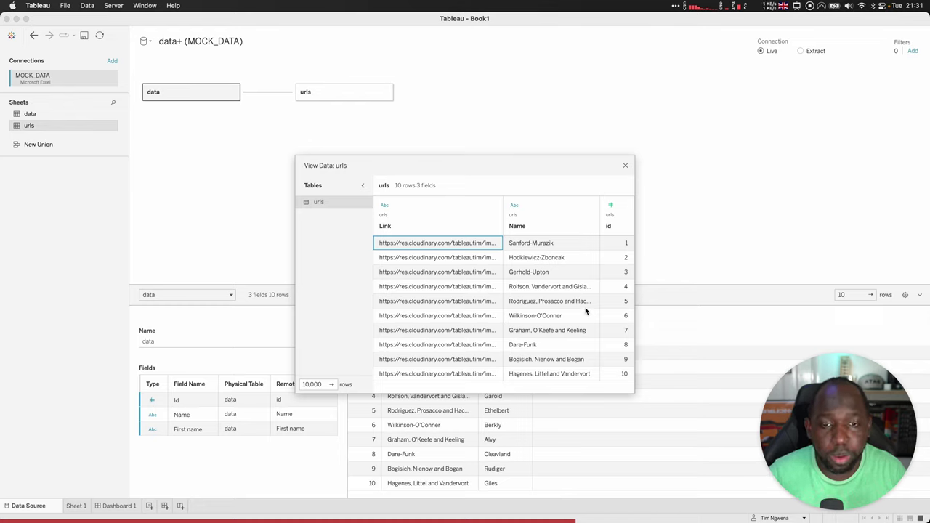
click(625, 165)
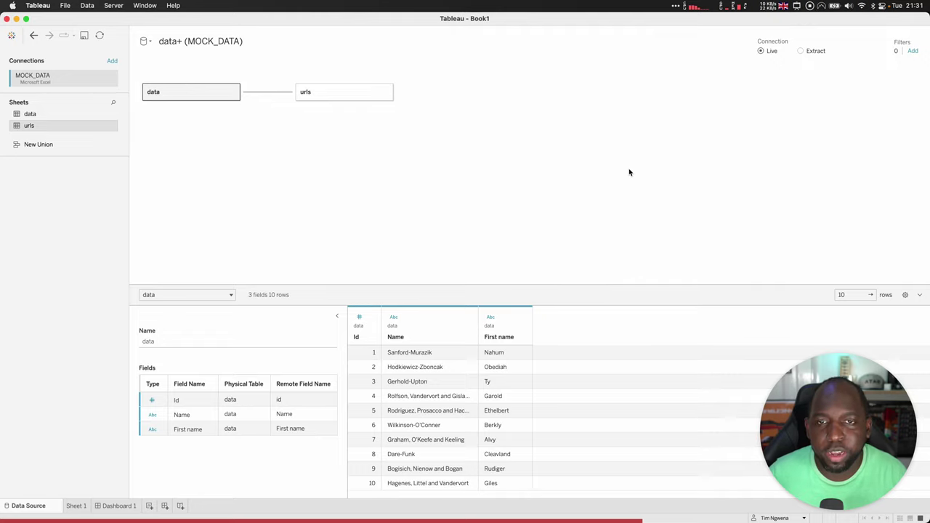
key(ctrl+Up)
Back in Chrome's Cloudinary console, step through browser history to reach the Transformations Cookbook.
click(287, 341)
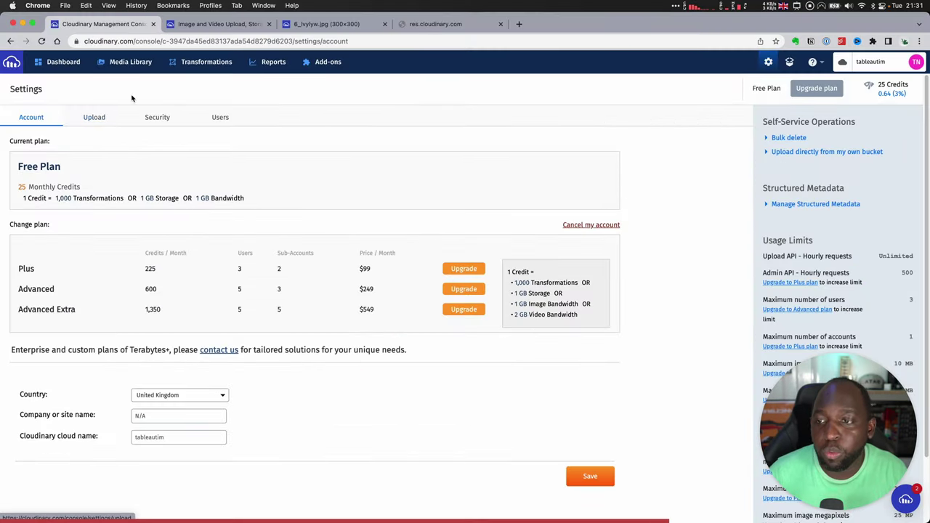
click(224, 27)
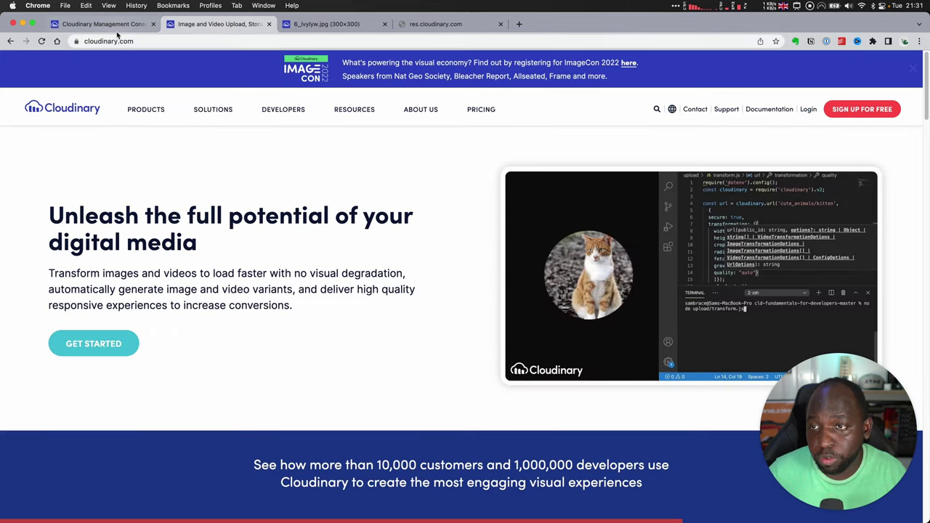
click(116, 27)
click(10, 41)
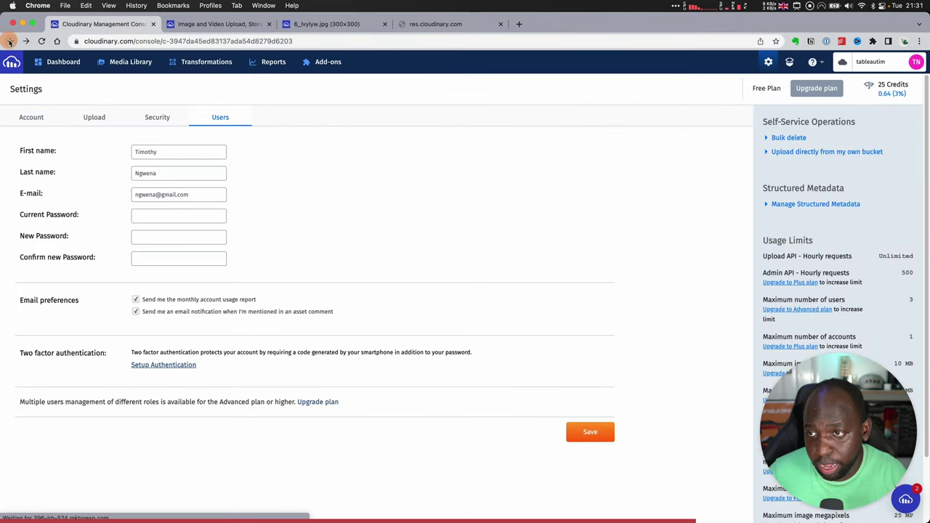
click(10, 41)
click(10, 41)
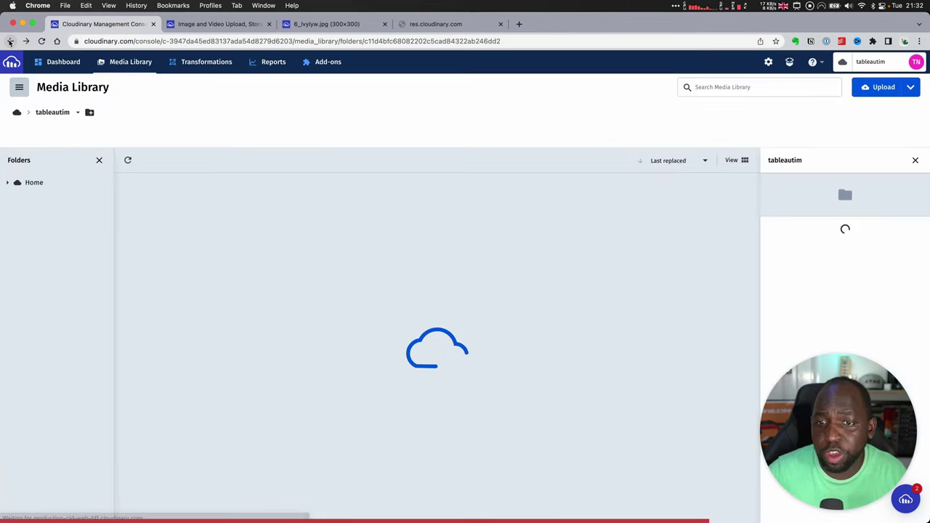
click(26, 41)
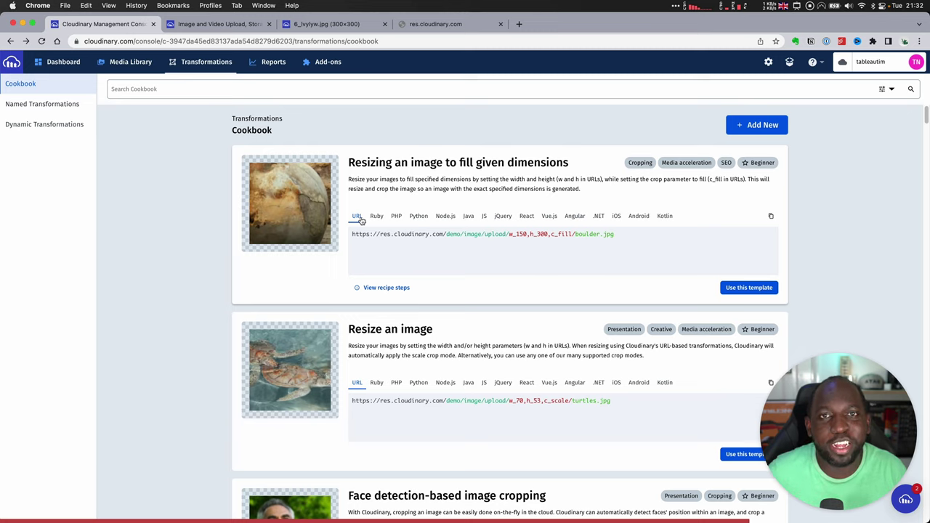
Show the resize-to-fill recipe in PHP and mark its code language tabs with an arrow and rectangle.
click(377, 218)
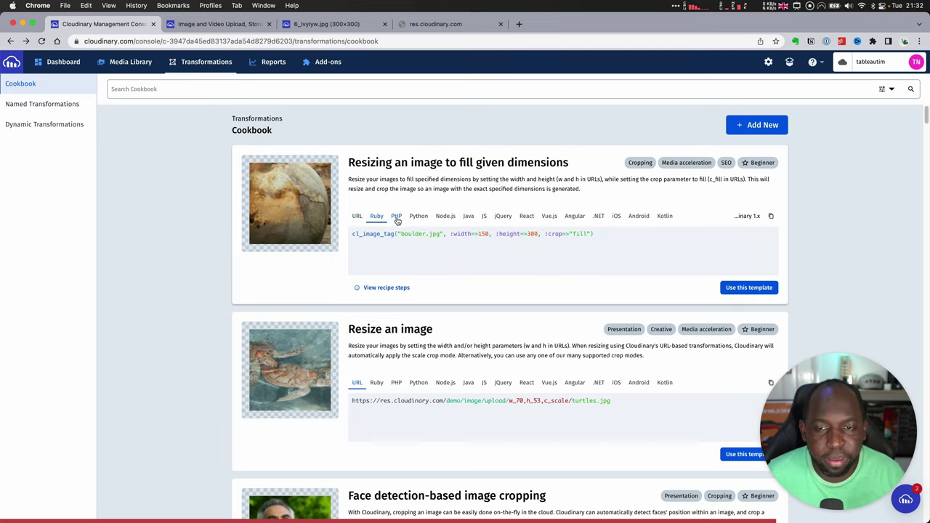
click(397, 219)
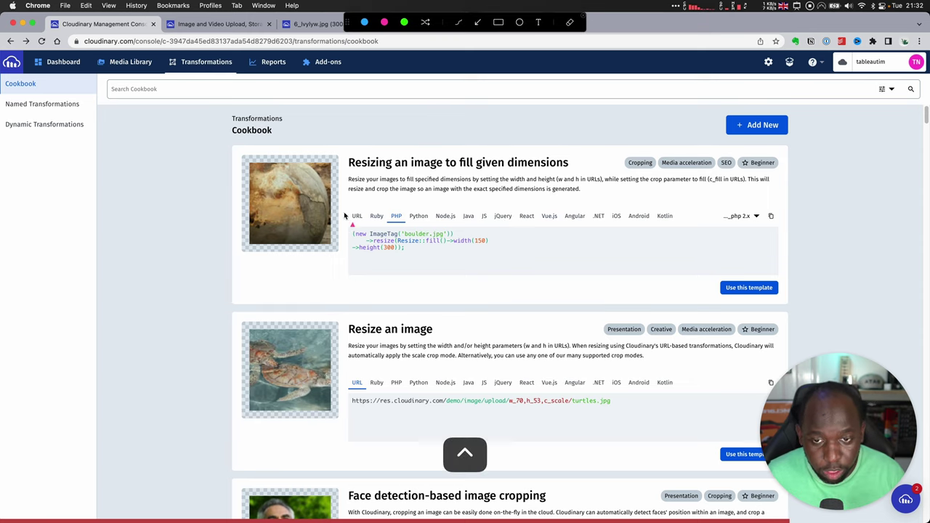
drag(336, 193, 404, 207)
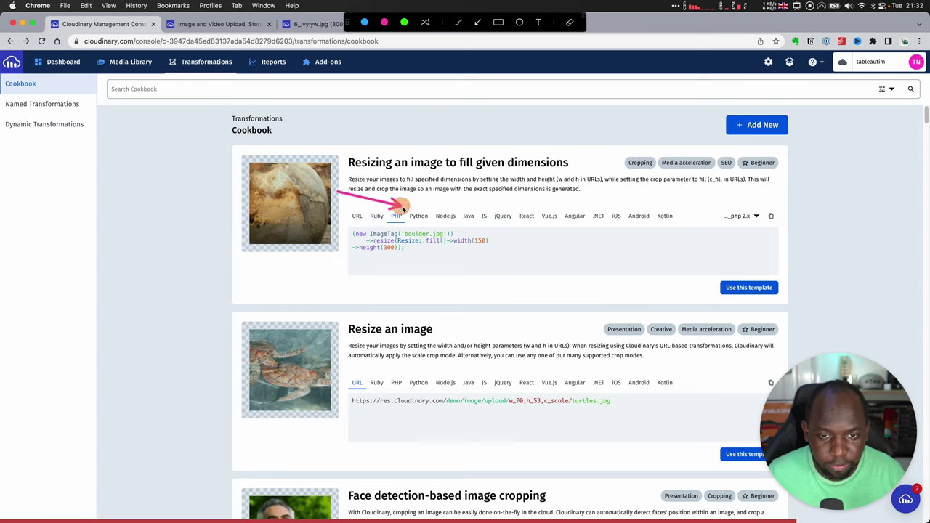
click(498, 23)
mouse_move(345, 205)
mouse_down()
mouse_move(391, 245)
mouse_move(670, 269)
mouse_move(694, 225)
mouse_up()
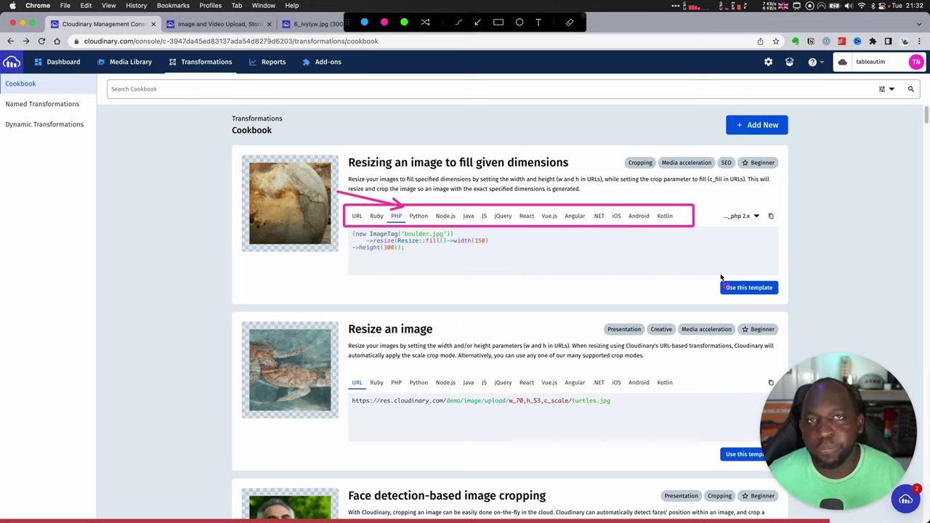